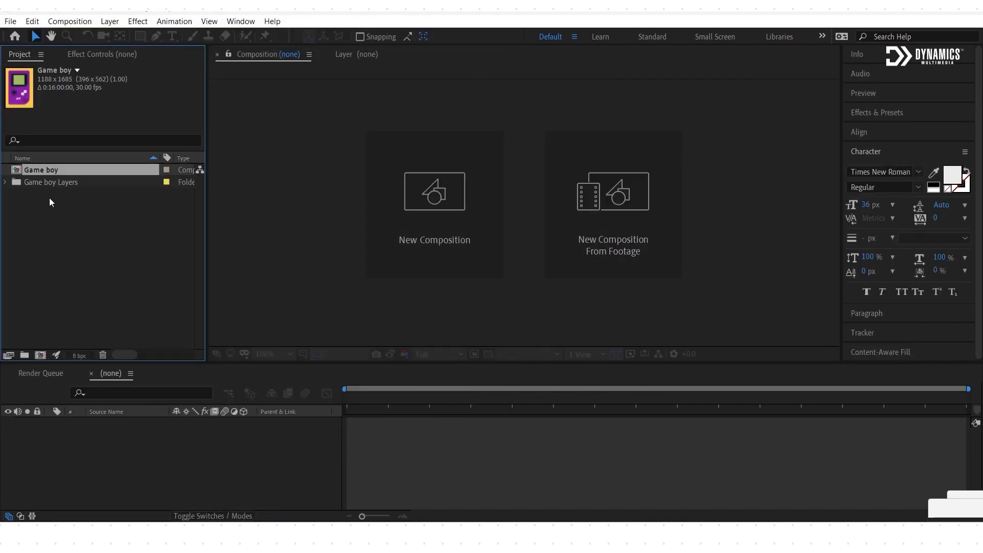
Step: Open the Game boy composition and copy all of its layers
{"action": "double_click", "coordinate": [55, 170]}
{"action": "scroll", "coordinate": [516, 218], "scroll_direction": "down", "scroll_amount": 4}
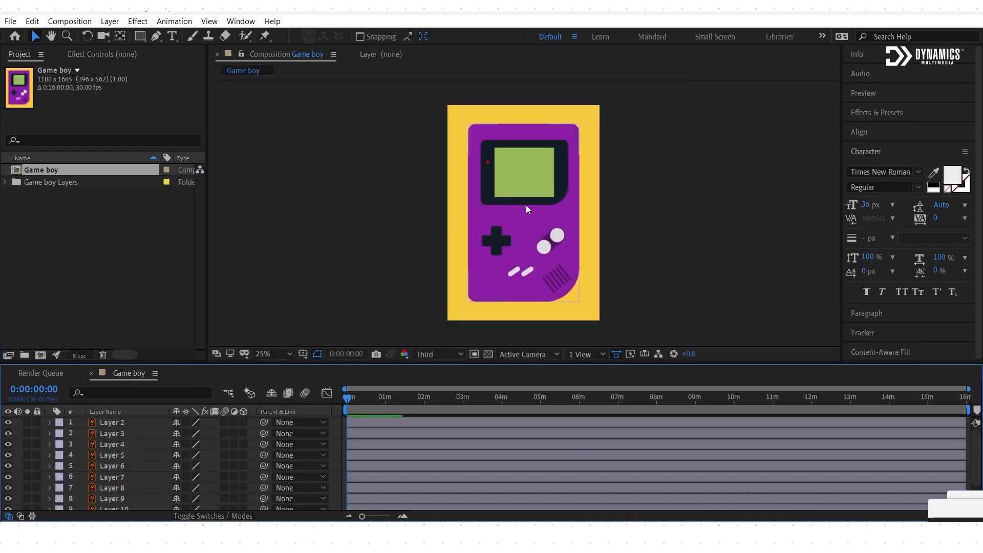
{"action": "key", "text": "ctrl+a"}
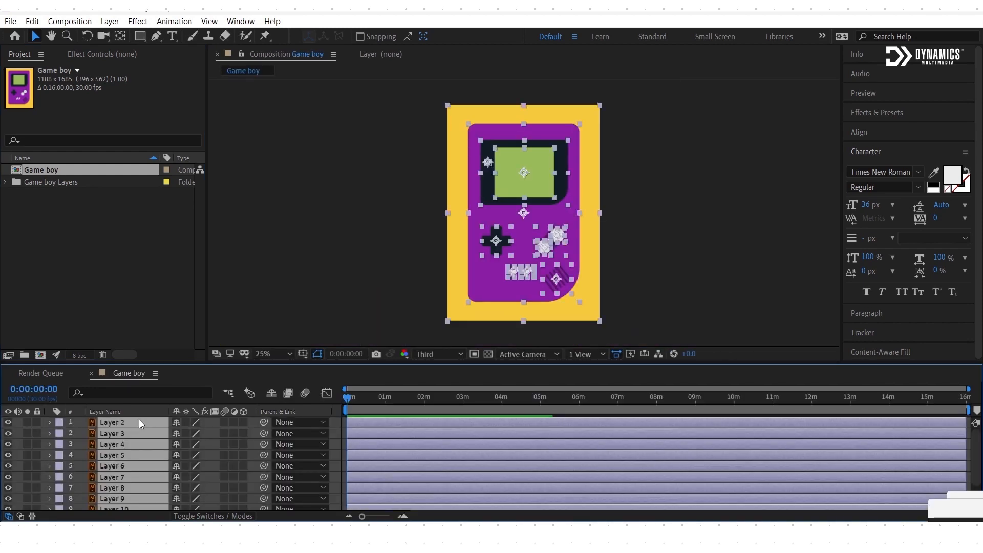
Step: Create a 1920 × 1080 composition with a white background and a duration of 0:2:00:00
{"action": "left_click", "coordinate": [40, 355]}
{"action": "left_click", "coordinate": [476, 334]}
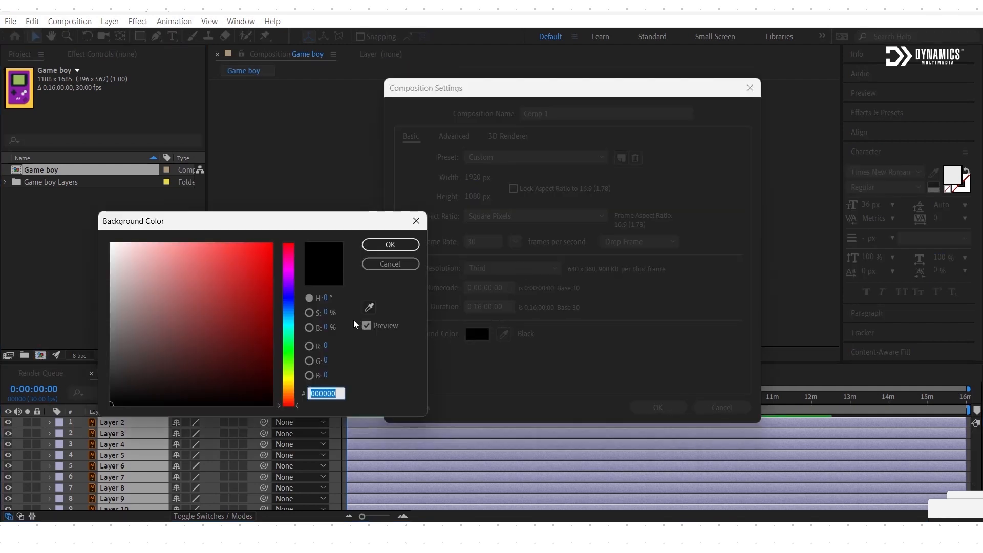
{"action": "left_click_drag", "start_coordinate": [117, 297], "coordinate": [104, 230]}
{"action": "left_click", "coordinate": [415, 247]}
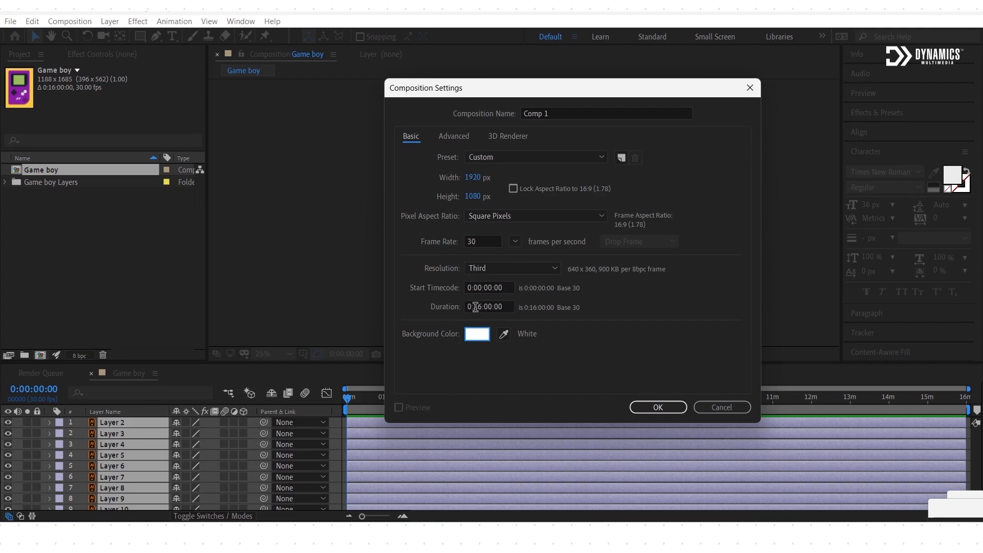
{"action": "left_click", "coordinate": [476, 307]}
{"action": "type", "text": "2"}
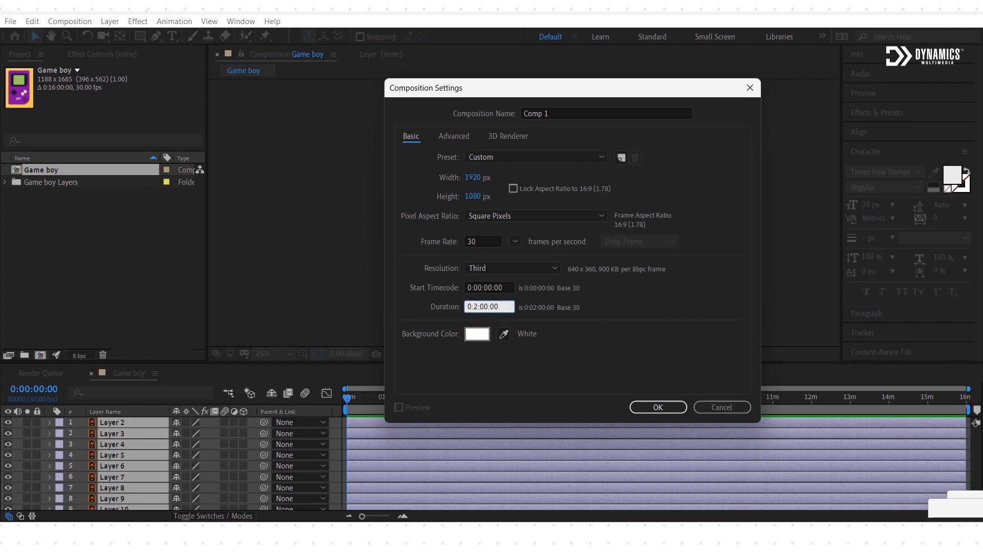
{"action": "left_click", "coordinate": [657, 407]}
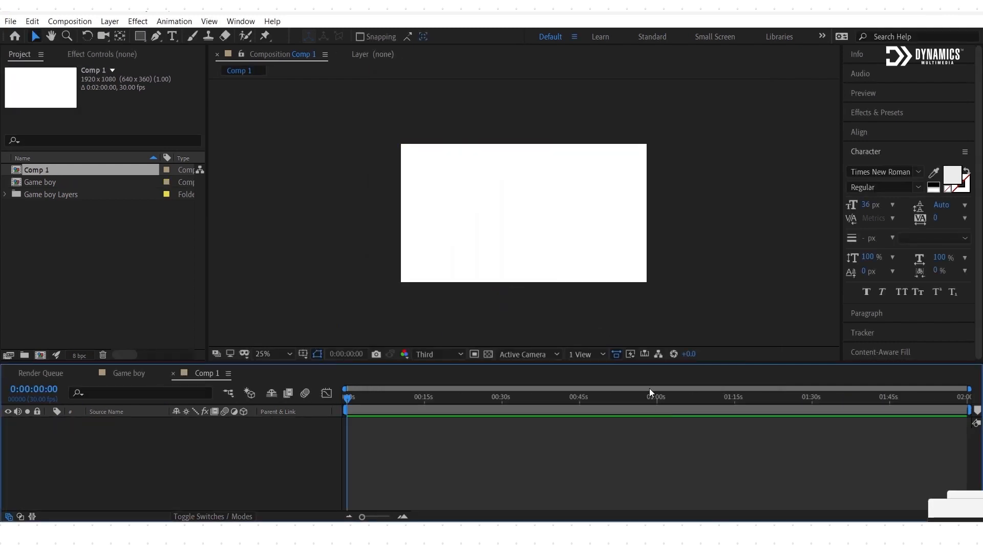
Step: Paste the copied Game boy layers into Comp 1 and add a null object
{"action": "key", "text": "ctrl+v"}
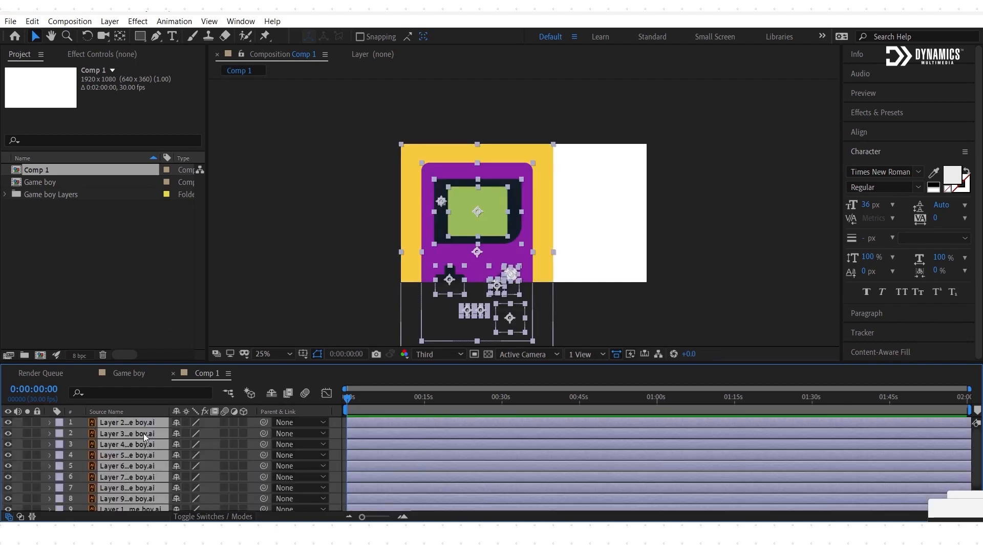
{"action": "right_click", "coordinate": [210, 422]}
{"action": "mouse_move", "coordinate": [238, 221]}
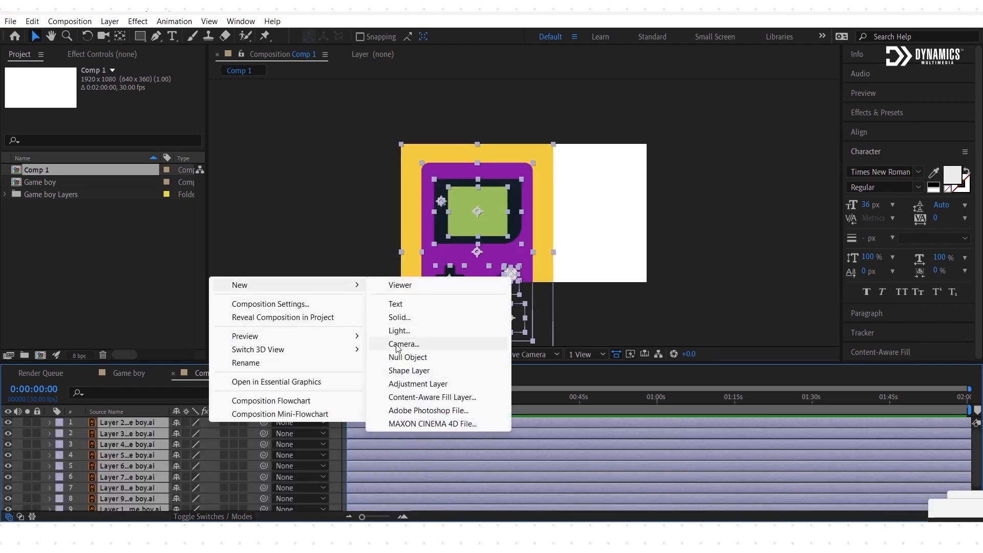
{"action": "left_click", "coordinate": [409, 356]}
Step: Parent all the Game boy artwork layers to Null 1
{"action": "key", "text": "ctrl+a"}
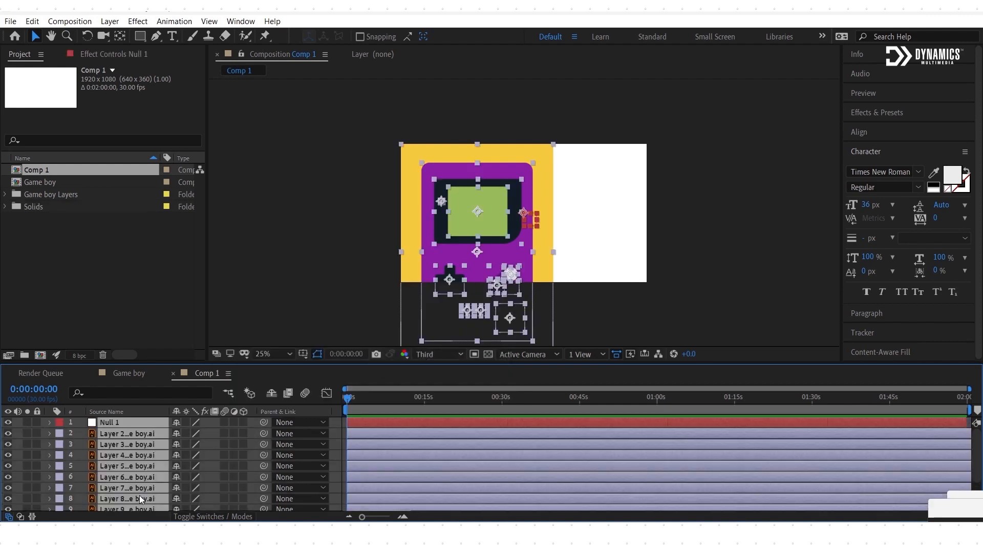
{"action": "left_click", "coordinate": [146, 421], "text": "ctrl"}
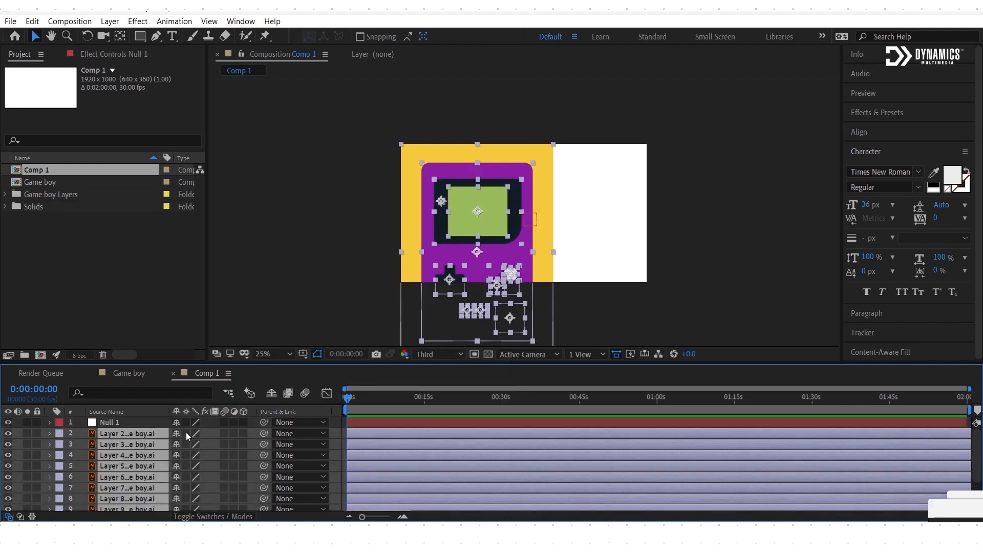
{"action": "left_click", "coordinate": [211, 516]}
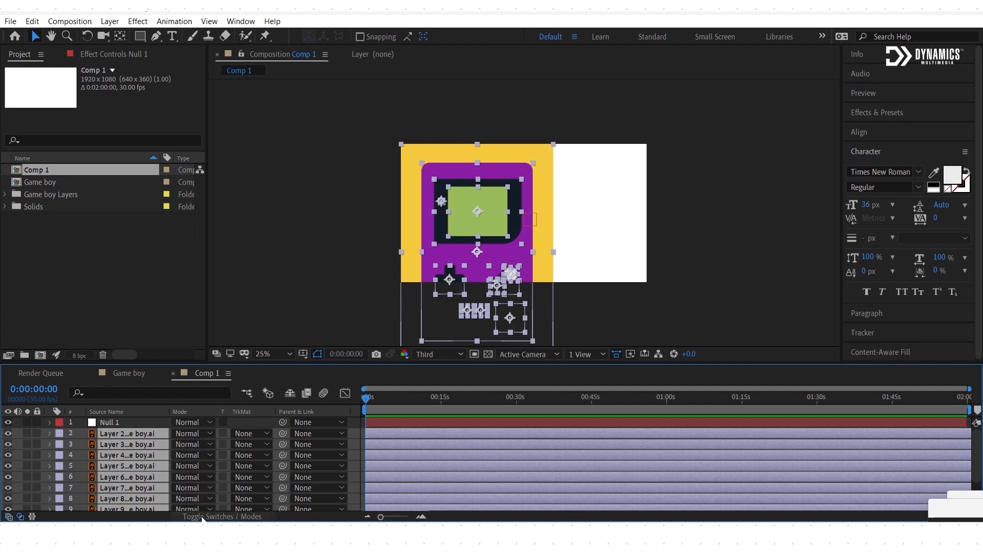
{"action": "left_click_drag", "start_coordinate": [283, 434], "coordinate": [147, 422]}
Step: Scale Null 1 down to 58% so the parented artwork shrinks with it
{"action": "left_click", "coordinate": [147, 422]}
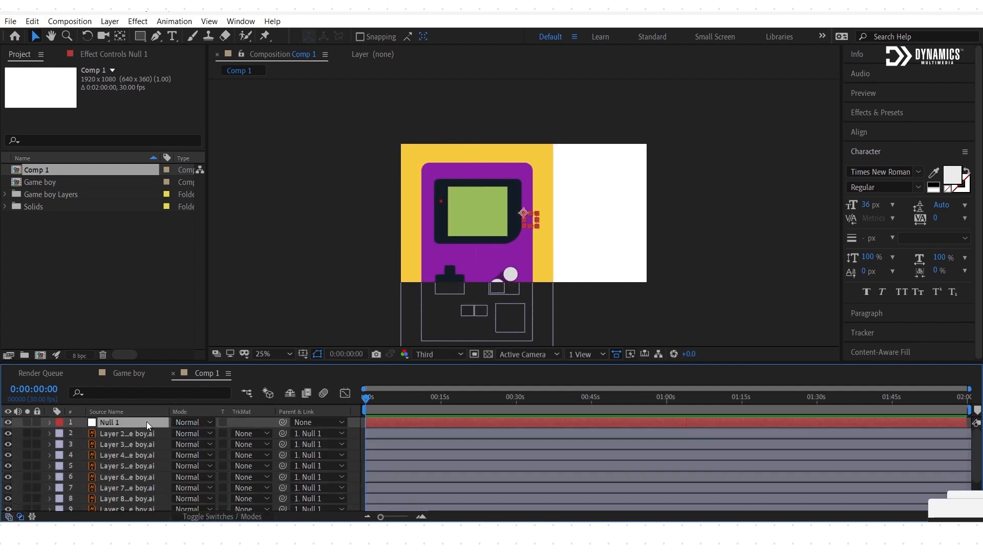
{"action": "key", "text": "s"}
{"action": "left_click_drag", "start_coordinate": [207, 433], "coordinate": [191, 434]}
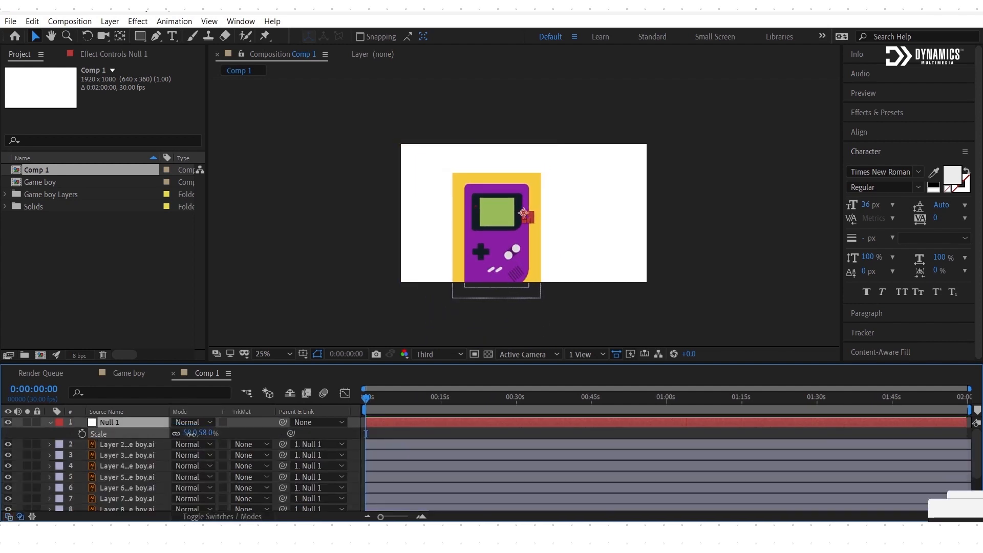
Step: Nudge Null 1 to the right and up until the Game boy artwork is centred in the frame
{"action": "left_click", "coordinate": [152, 423]}
{"action": "key", "text": "shift+Right"}
{"action": "key", "text": "shift+Right"}
{"action": "key", "text": "shift+Right"}
{"action": "key", "text": "shift+Right"}
{"action": "key", "text": "shift+Right"}
{"action": "key", "text": "shift+Right"}
{"action": "key", "text": "shift+Up"}
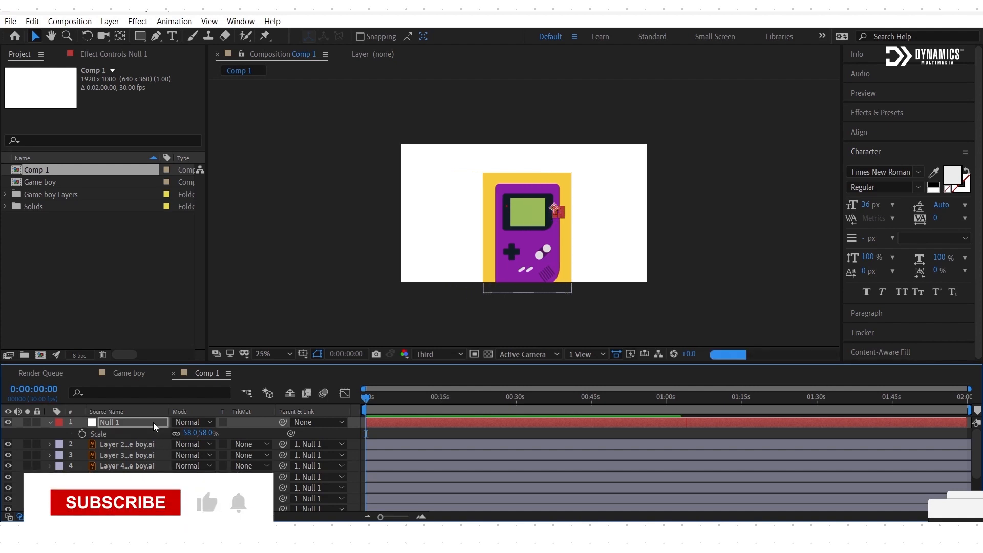
{"action": "key", "text": "shift+Up"}
{"action": "key", "text": "shift+Up"}
{"action": "key", "text": "shift+Up"}
{"action": "key", "text": "shift+Up"}
{"action": "key", "text": "shift+Left"}
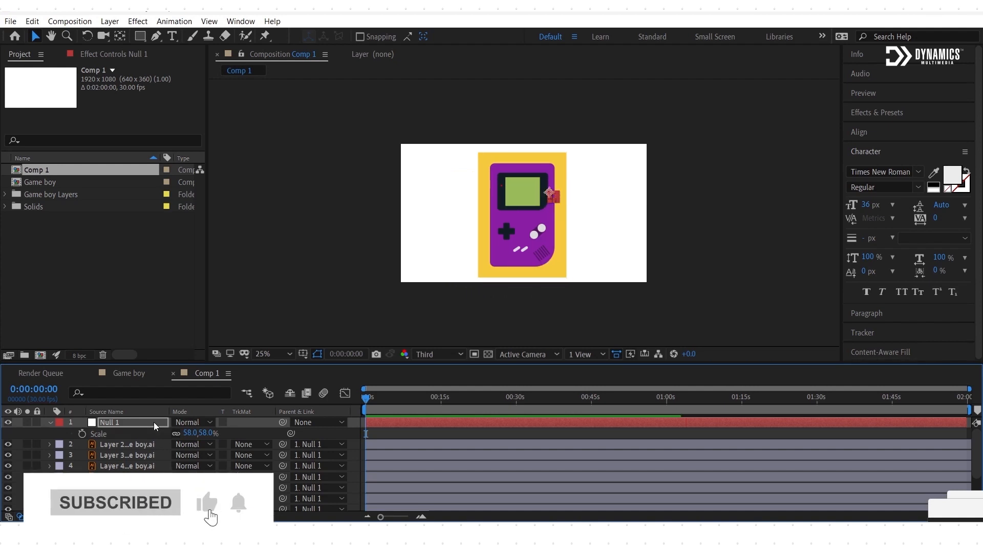
Step: Turn on the title/action safe guides and delete the Null 1 layer
{"action": "left_click", "coordinate": [303, 353]}
{"action": "left_click", "coordinate": [338, 365]}
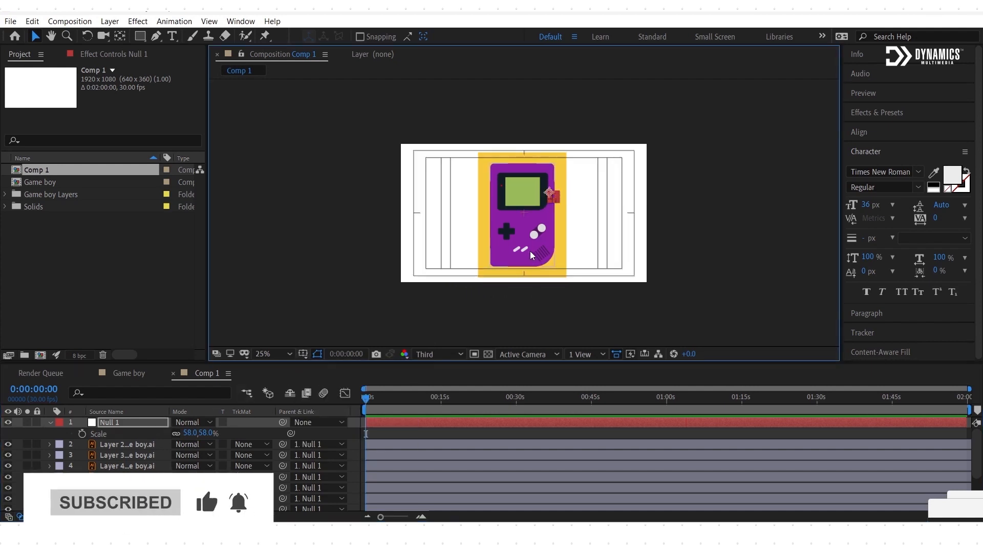
{"action": "key", "text": "period"}
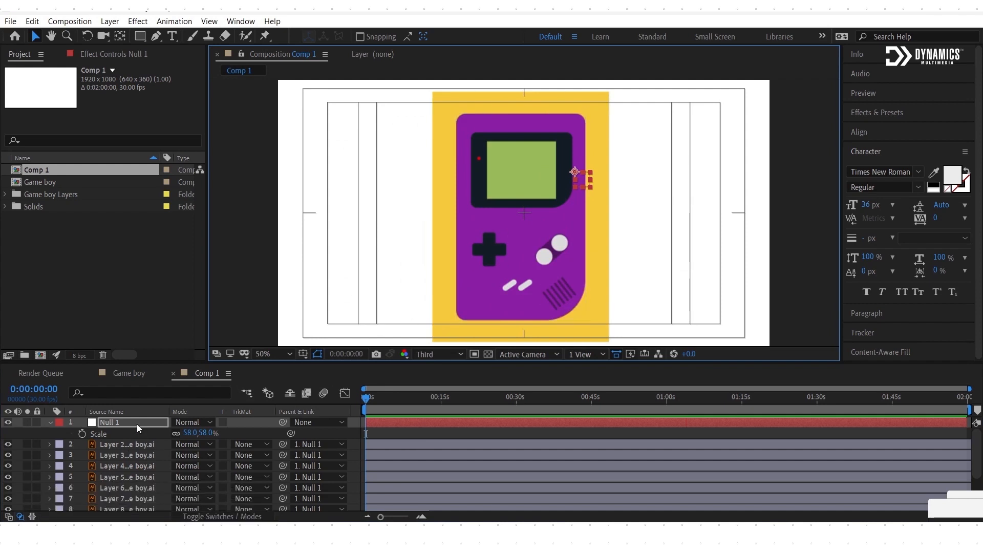
{"action": "key", "text": "Delete"}
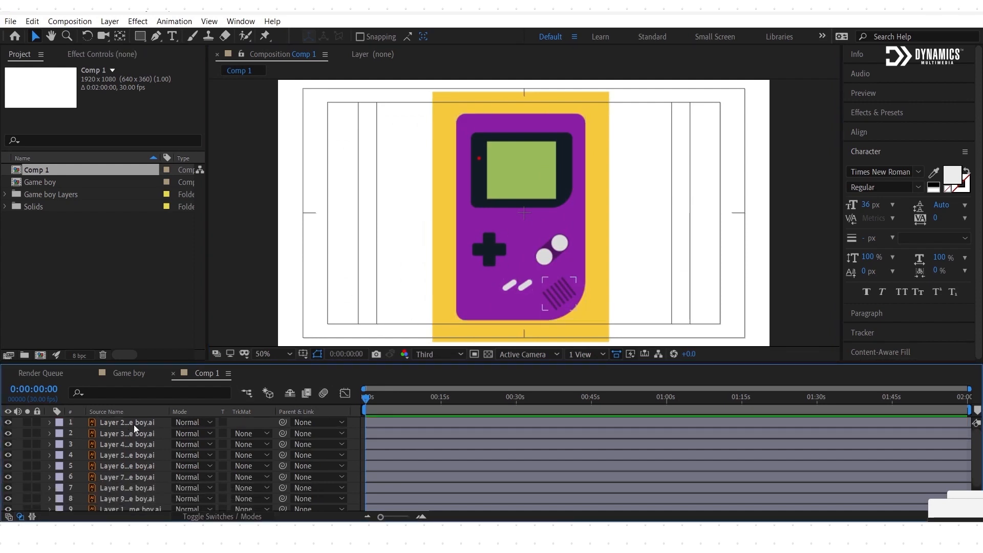
Step: Select all twelve Illustrator artwork layers and create shapes from the vector layers
{"action": "left_click", "coordinate": [133, 425]}
{"action": "scroll", "coordinate": [138, 444], "scroll_direction": "down", "scroll_amount": 2}
{"action": "left_click", "coordinate": [133, 502], "text": "shift"}
{"action": "right_click", "coordinate": [144, 451]}
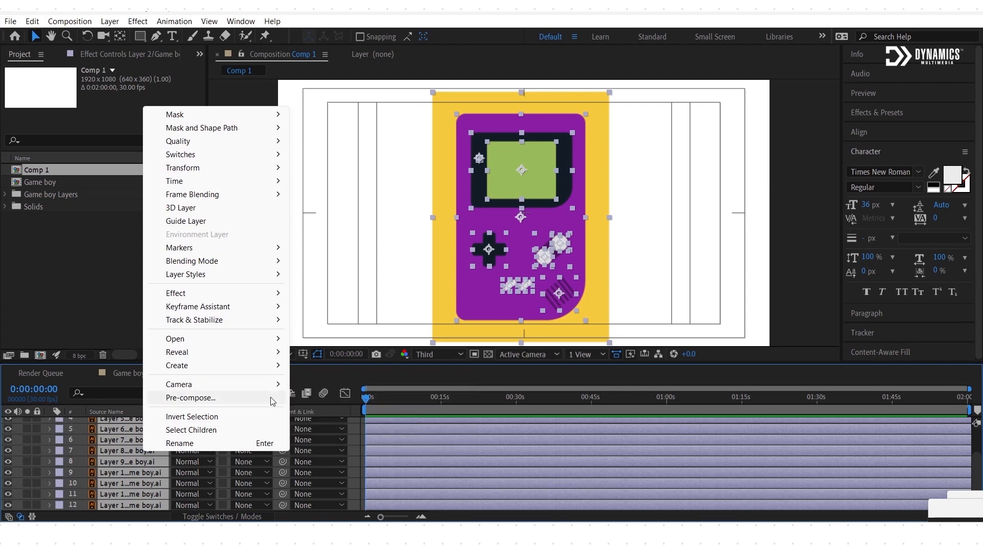
{"action": "mouse_move", "coordinate": [177, 365]}
{"action": "left_click", "coordinate": [389, 405]}
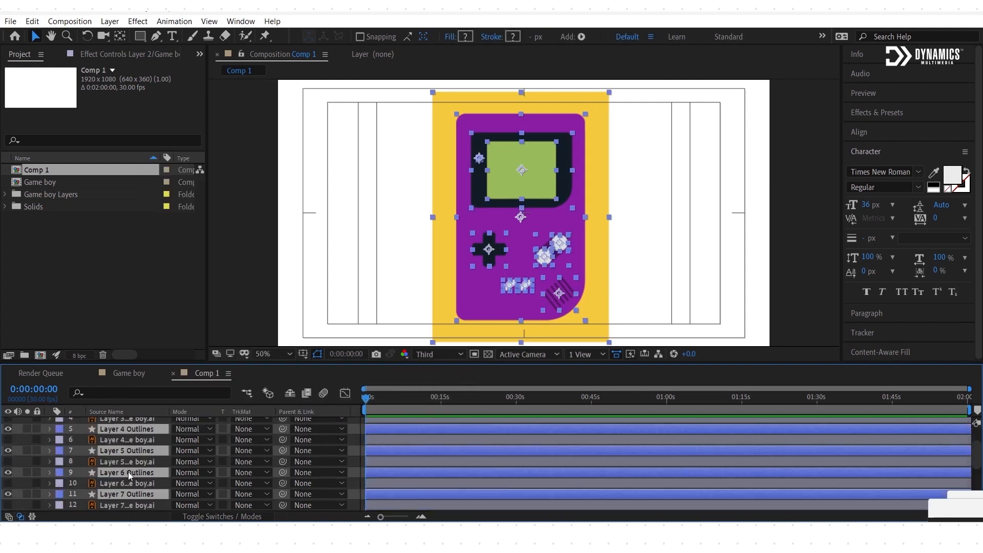
Step: Move all the Outlines shape layers above the original Illustrator layers in the stack and clear the selection
{"action": "scroll", "coordinate": [130, 474], "scroll_direction": "up", "scroll_amount": 2}
{"action": "left_click_drag", "start_coordinate": [132, 445], "coordinate": [135, 431]}
{"action": "left_click", "coordinate": [234, 424]}
Step: Set the preview resolution to Full and examine the converted artwork's edges and controls up close
{"action": "scroll", "coordinate": [530, 219], "scroll_direction": "up", "scroll_amount": 2}
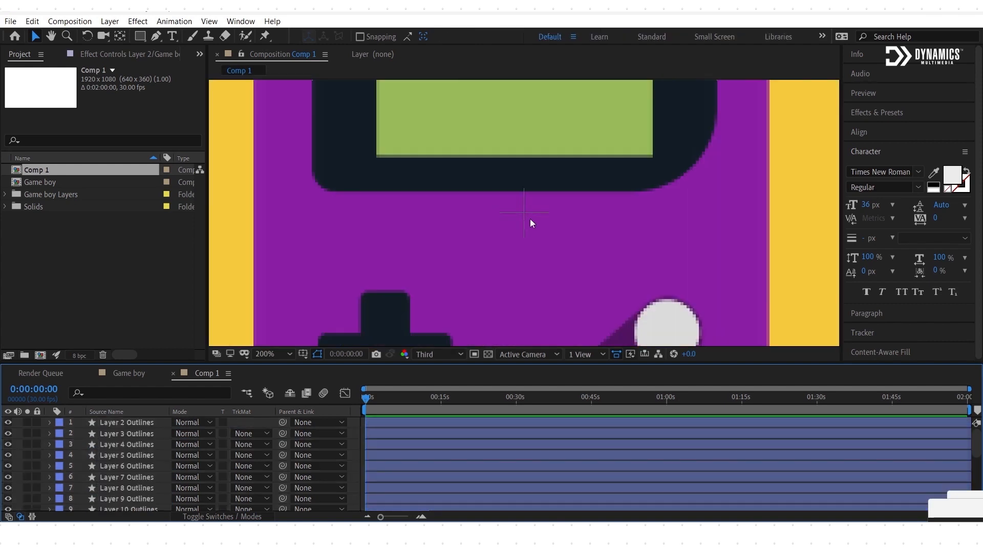
{"action": "scroll", "coordinate": [530, 220], "scroll_direction": "down", "scroll_amount": 1}
{"action": "left_click", "coordinate": [427, 354]}
{"action": "left_click", "coordinate": [435, 384]}
{"action": "scroll", "coordinate": [485, 269], "scroll_direction": "down", "scroll_amount": 1}
{"action": "scroll", "coordinate": [538, 285], "scroll_direction": "up", "scroll_amount": 1}
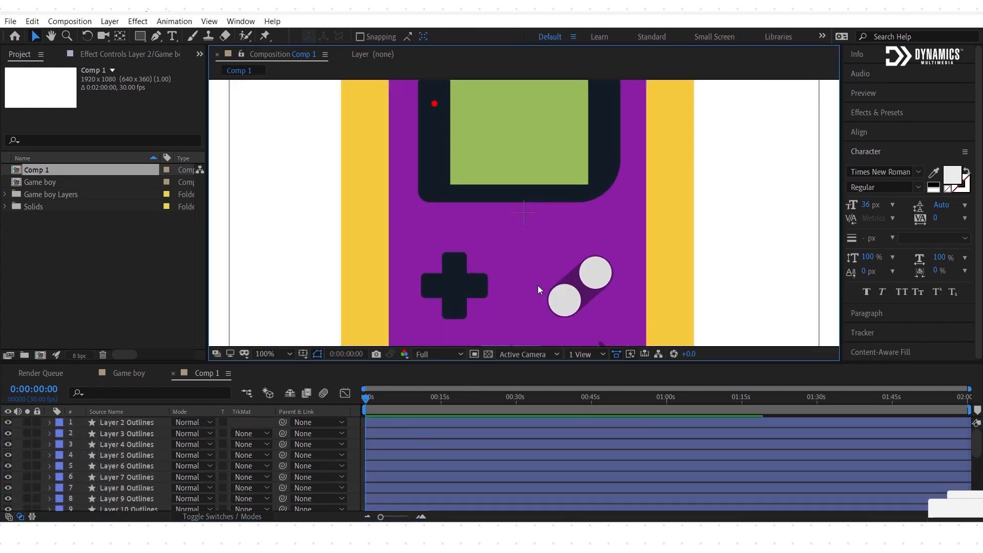
{"action": "key", "text": "space"}
{"action": "left_click_drag", "start_coordinate": [538, 284], "coordinate": [551, 198]}
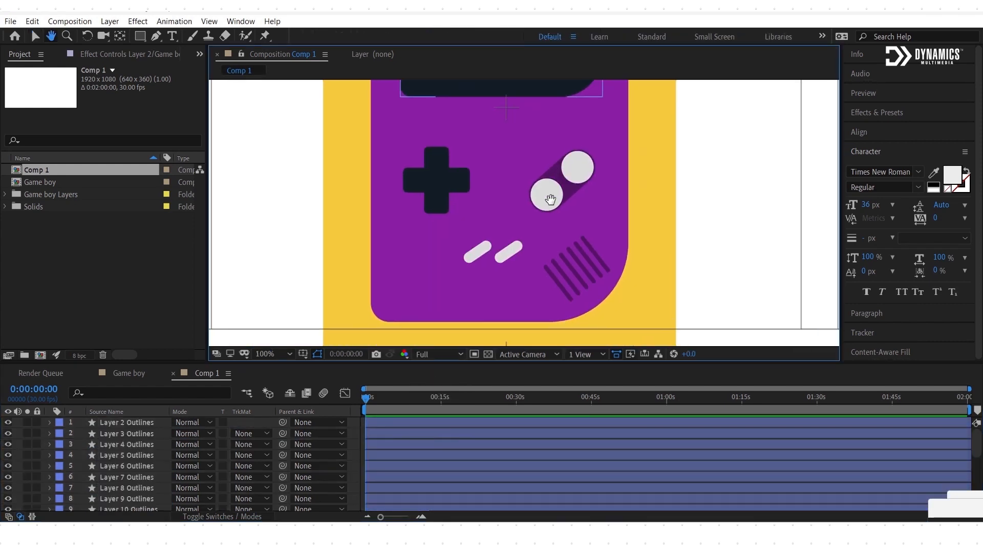
Step: Add a 1920 × 1080 solid in the sampled background yellow above Layer 13 Outlines and hide that outline layer
{"action": "left_click", "coordinate": [436, 179]}
{"action": "left_click", "coordinate": [108, 479]}
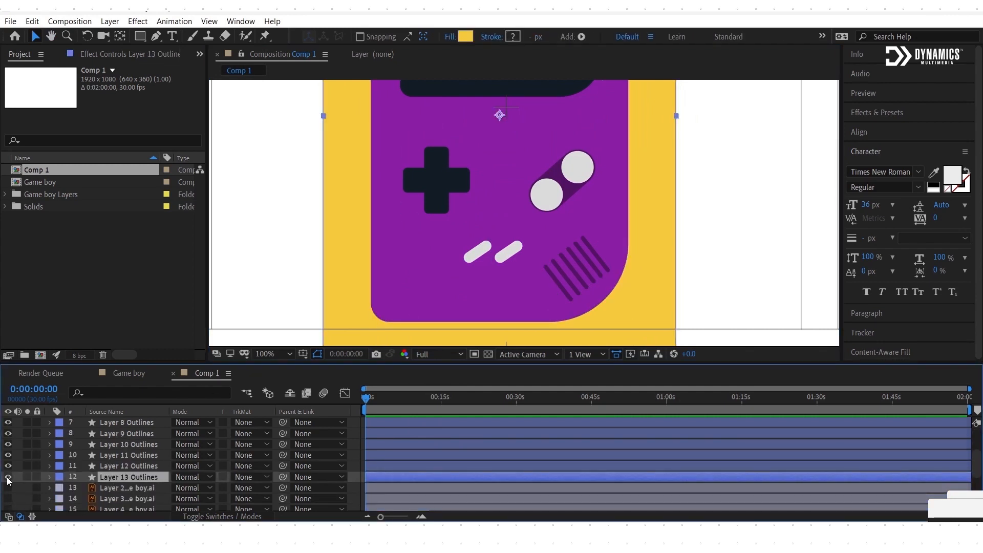
{"action": "key", "text": "ctrl+y"}
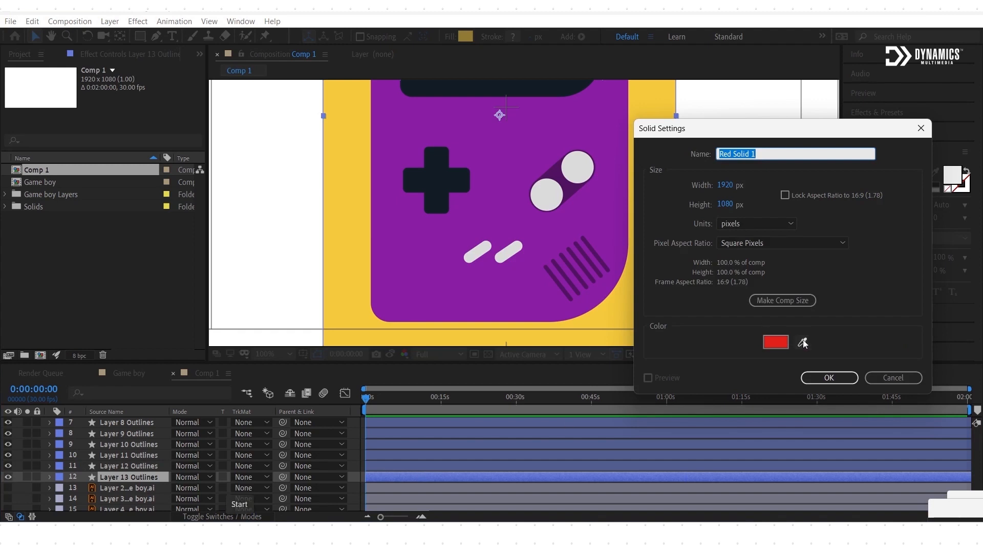
{"action": "left_click", "coordinate": [616, 330]}
{"action": "left_click", "coordinate": [829, 378]}
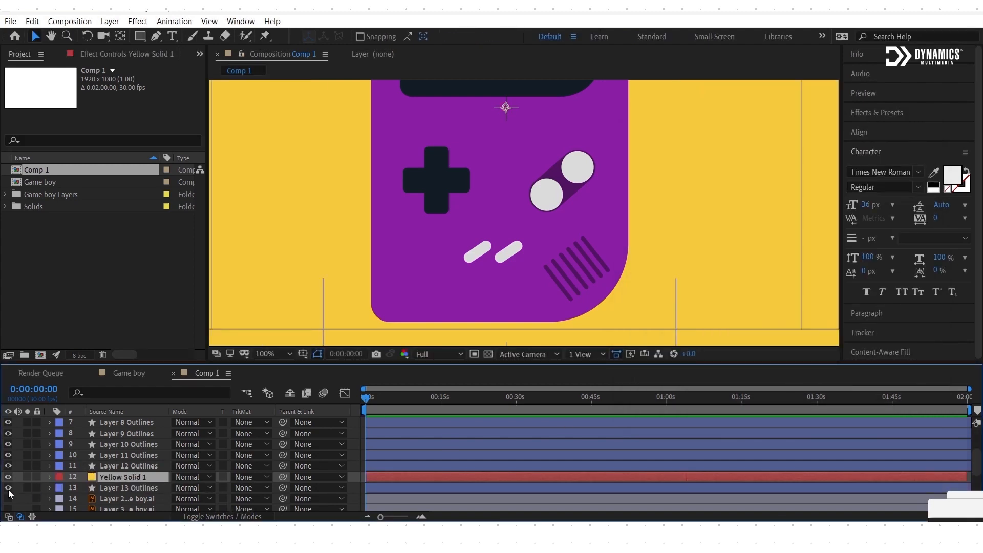
{"action": "key", "text": "comma"}
{"action": "key", "text": "comma"}
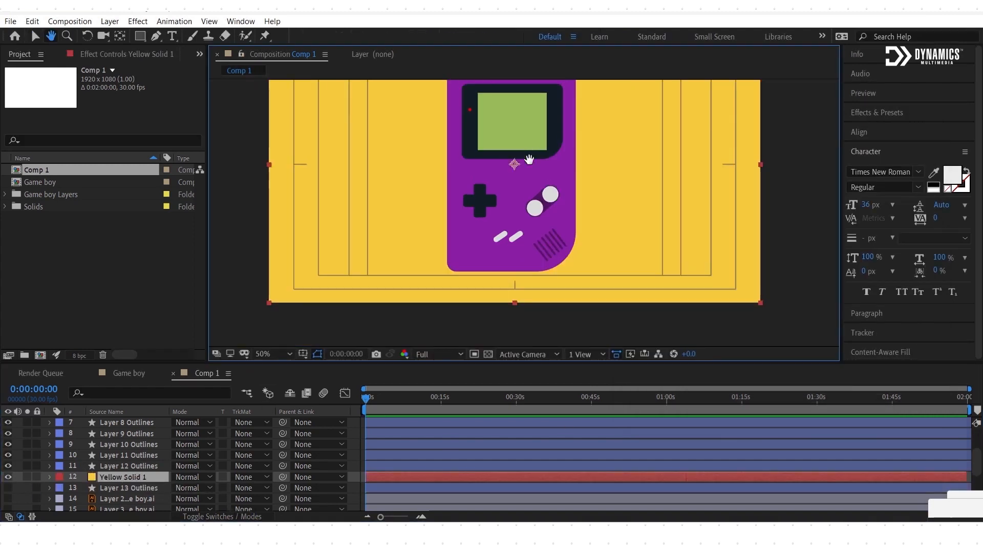
{"action": "left_click_drag", "start_coordinate": [531, 166], "coordinate": [520, 204]}
{"action": "key", "text": "v"}
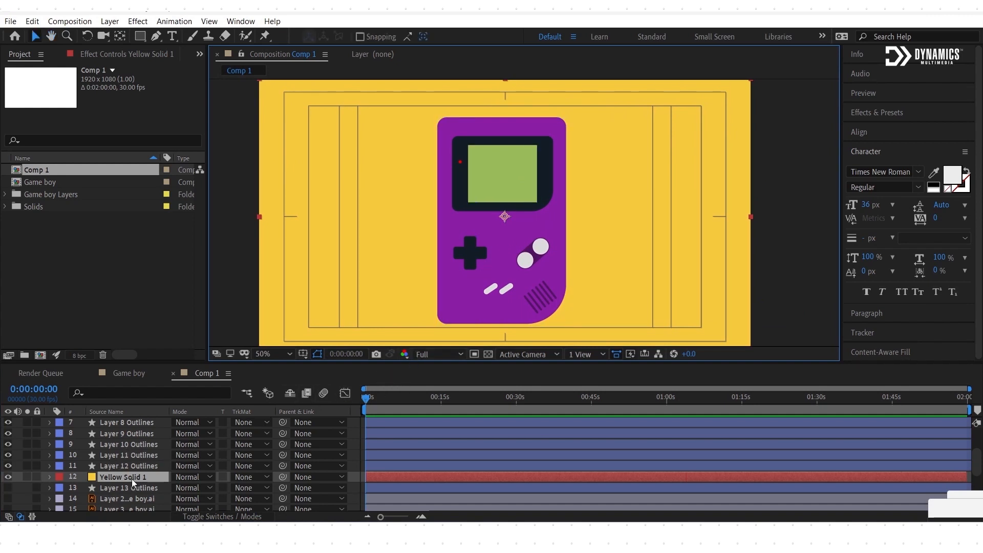
Step: Make the Game boy outline layers, Layer 2 through Layer 12 Outlines, 3D layers
{"action": "left_click", "coordinate": [138, 465]}
{"action": "scroll", "coordinate": [138, 464], "scroll_direction": "up", "scroll_amount": 3}
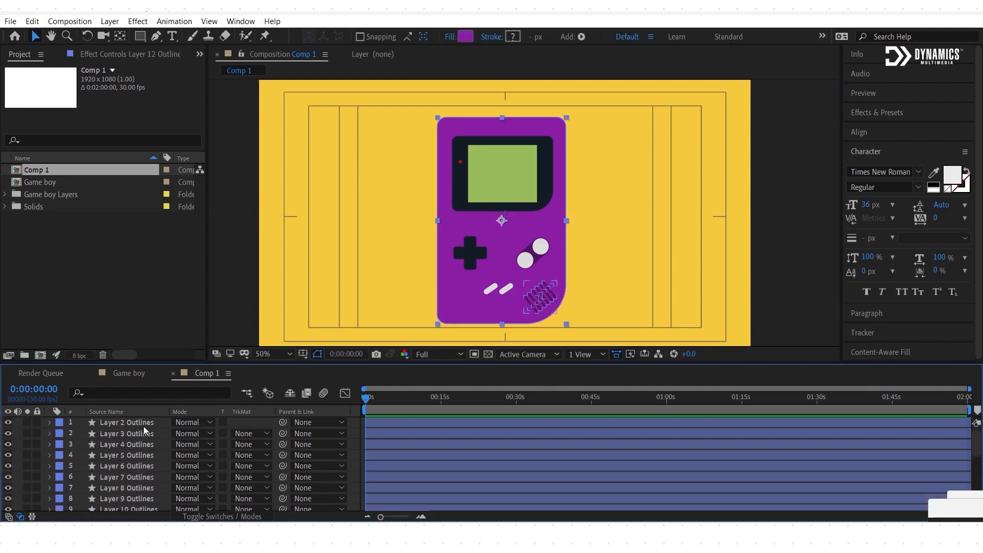
{"action": "key", "text": "ctrl+a"}
{"action": "left_click", "coordinate": [198, 517]}
{"action": "left_click", "coordinate": [244, 421]}
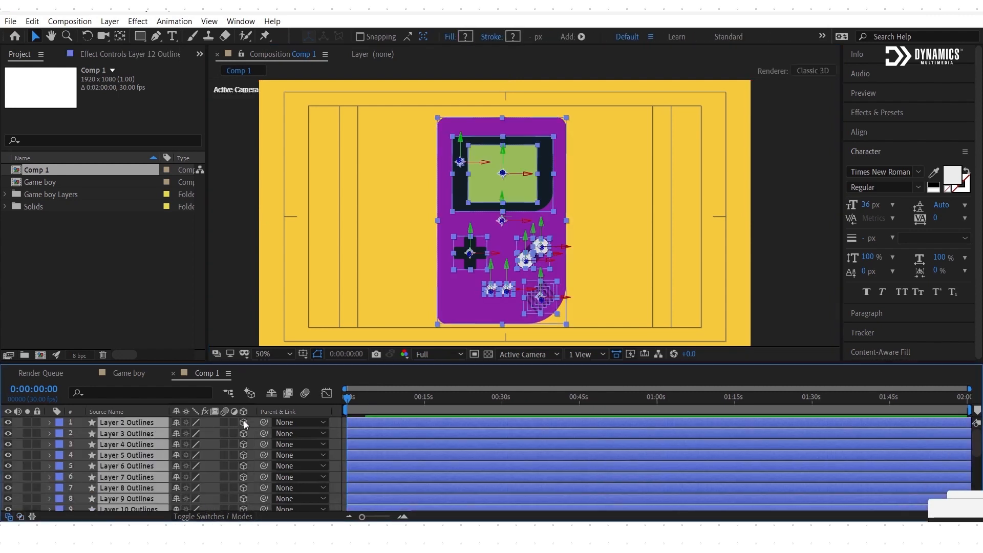
Step: Change Comp 1's 3D renderer to CINEMA 4D
{"action": "left_click", "coordinate": [819, 72]}
{"action": "left_click", "coordinate": [558, 195]}
{"action": "left_click", "coordinate": [476, 220]}
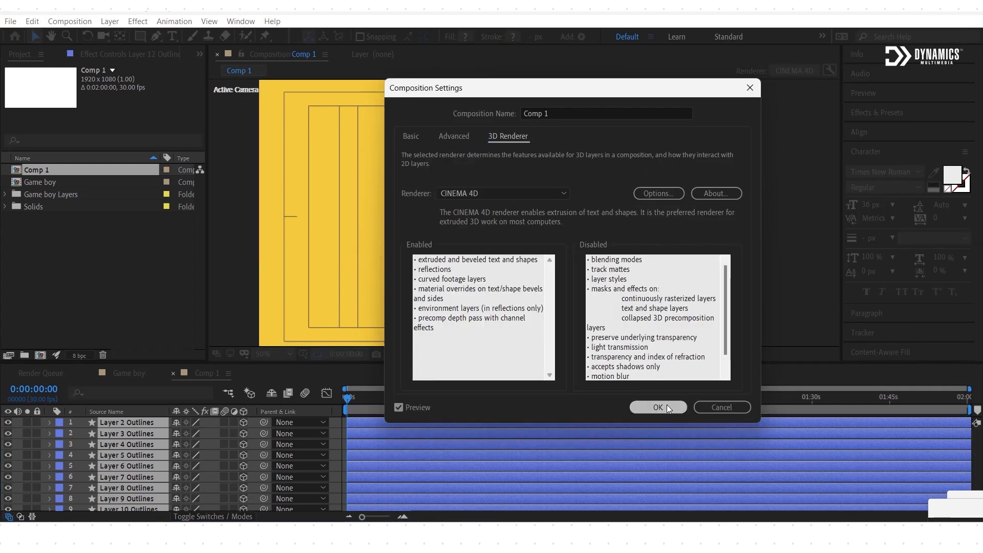
{"action": "left_click", "coordinate": [666, 406]}
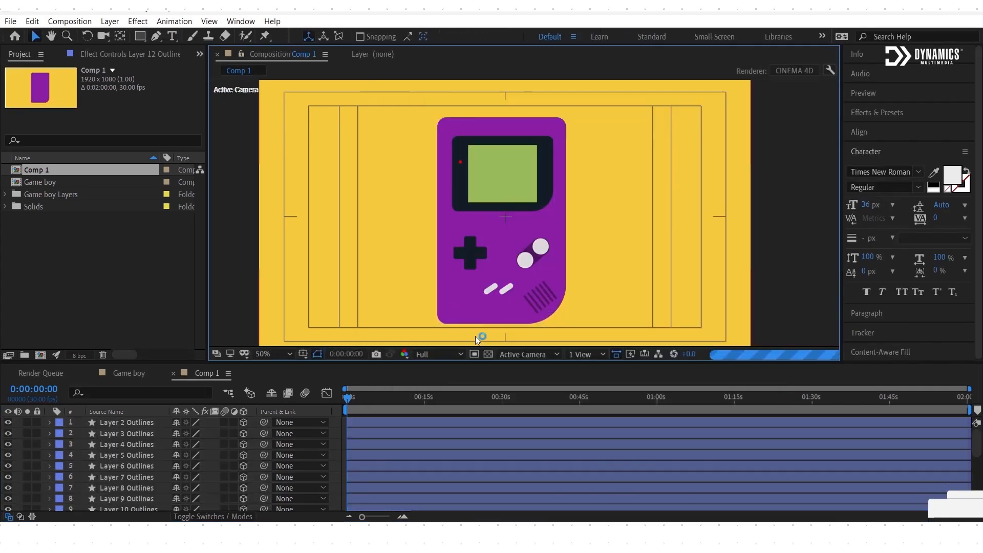
Step: Switch the composition viewer to two views and set the preview resolution to Half
{"action": "left_click", "coordinate": [582, 355]}
{"action": "left_click", "coordinate": [581, 382]}
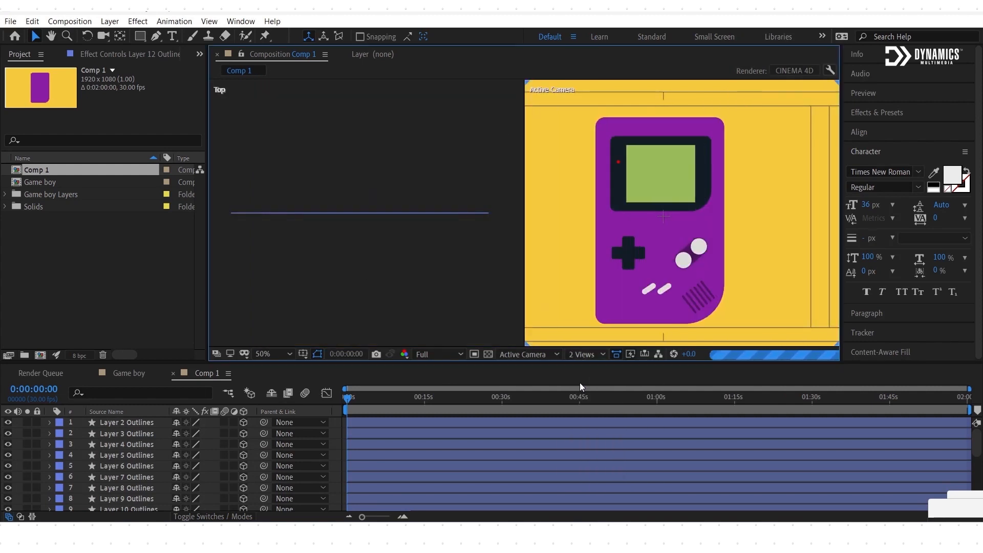
{"action": "left_click", "coordinate": [447, 355]}
{"action": "left_click", "coordinate": [432, 399]}
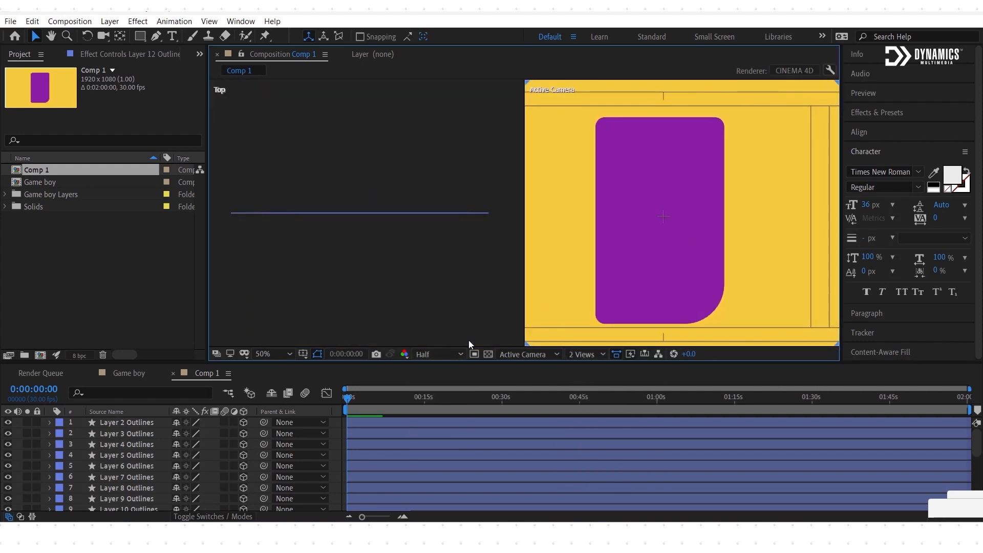
Step: Move the purple body, Layer 12 Outlines, slightly back along Z so it sits behind the screen and controls
{"action": "left_click", "coordinate": [619, 318]}
{"action": "left_click", "coordinate": [373, 248]}
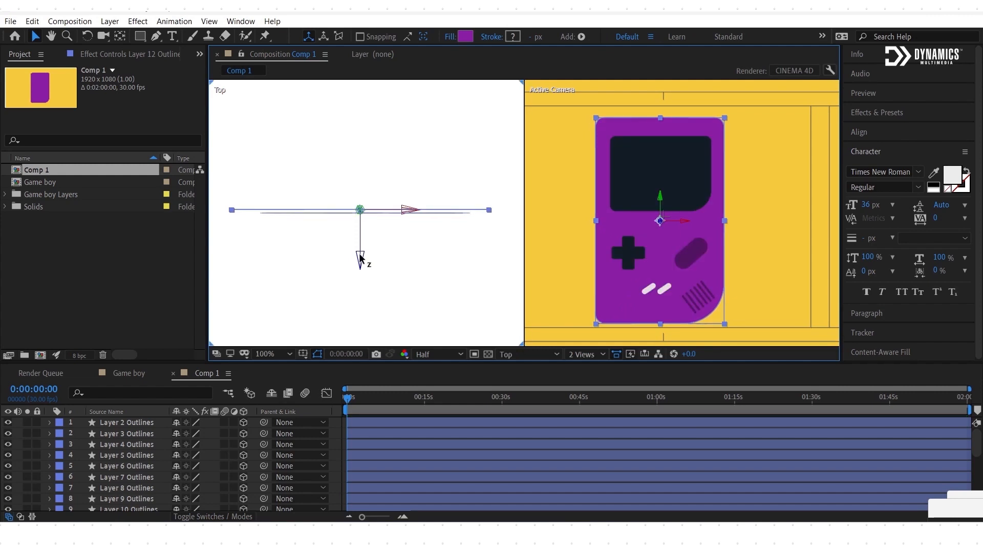
{"action": "left_click", "coordinate": [623, 194]}
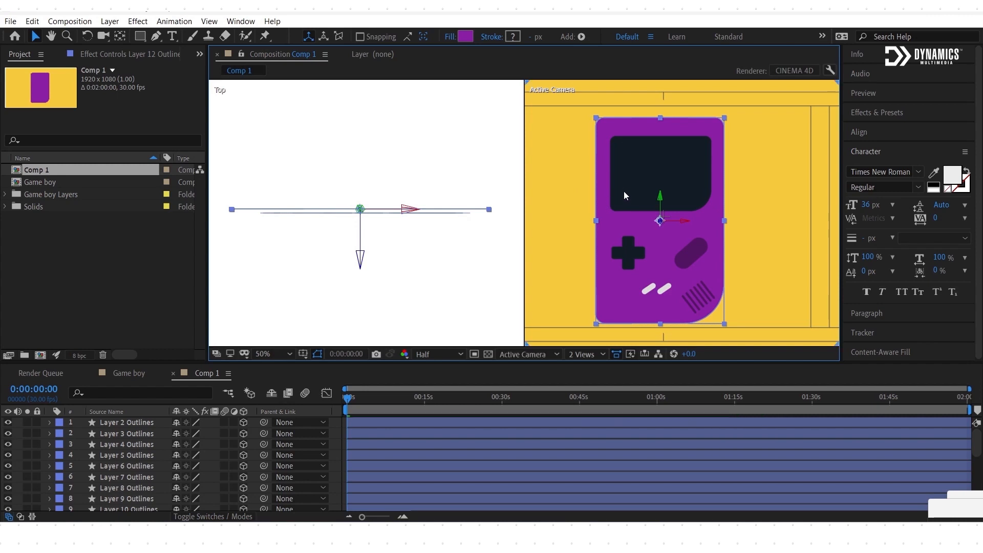
{"action": "left_click", "coordinate": [539, 241]}
{"action": "left_click", "coordinate": [119, 423]}
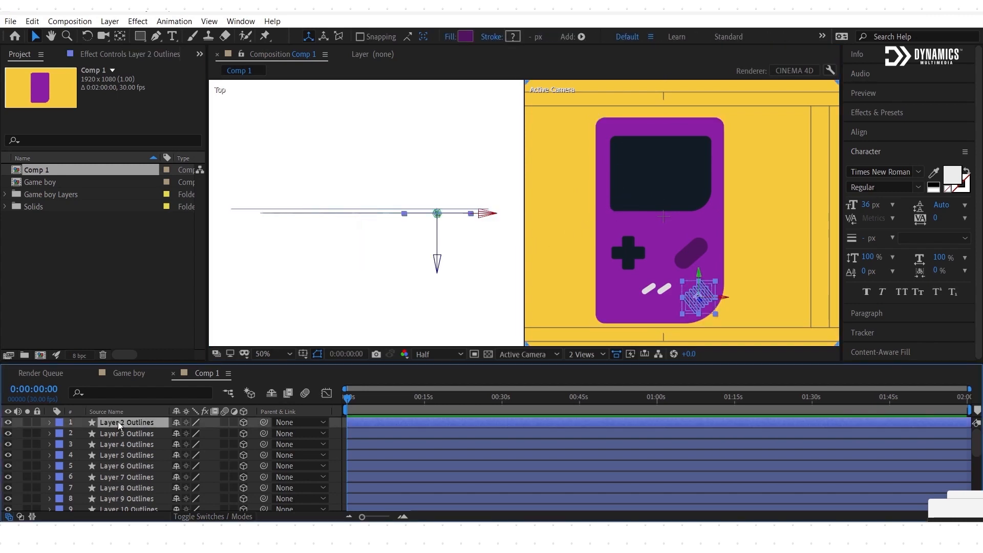
{"action": "left_click", "coordinate": [128, 433]}
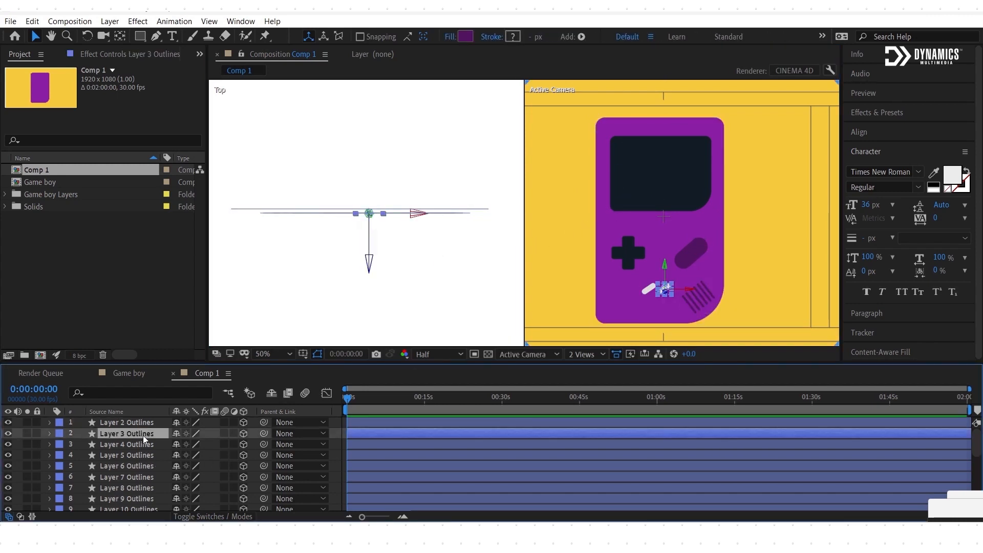
Step: Bring the two round buttons, Layer 5 and 6 Outlines, and the green screen, Layer 10 Outlines, slightly forward along Z
{"action": "left_click", "coordinate": [683, 259]}
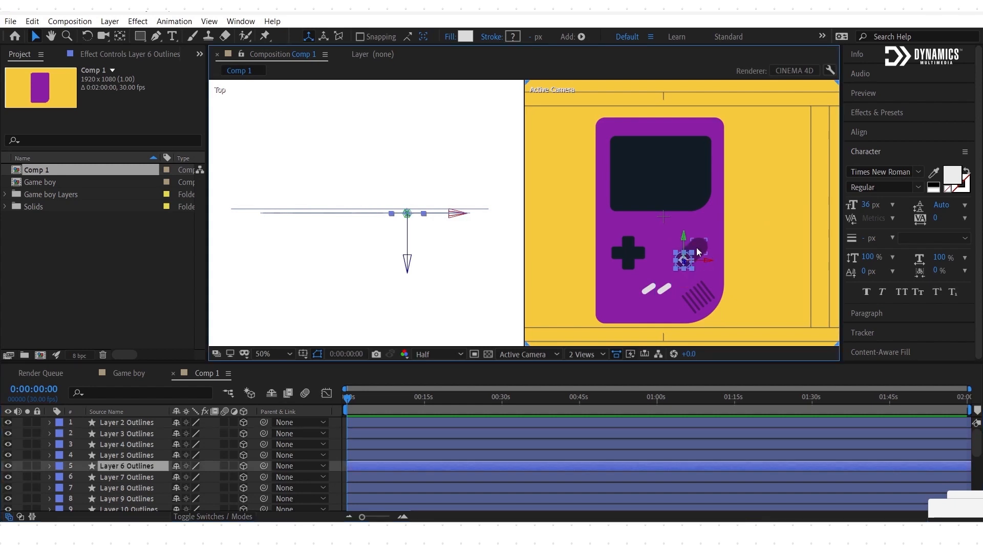
{"action": "left_click", "coordinate": [696, 247], "text": "shift"}
{"action": "scroll", "coordinate": [437, 246], "scroll_direction": "up", "scroll_amount": 1}
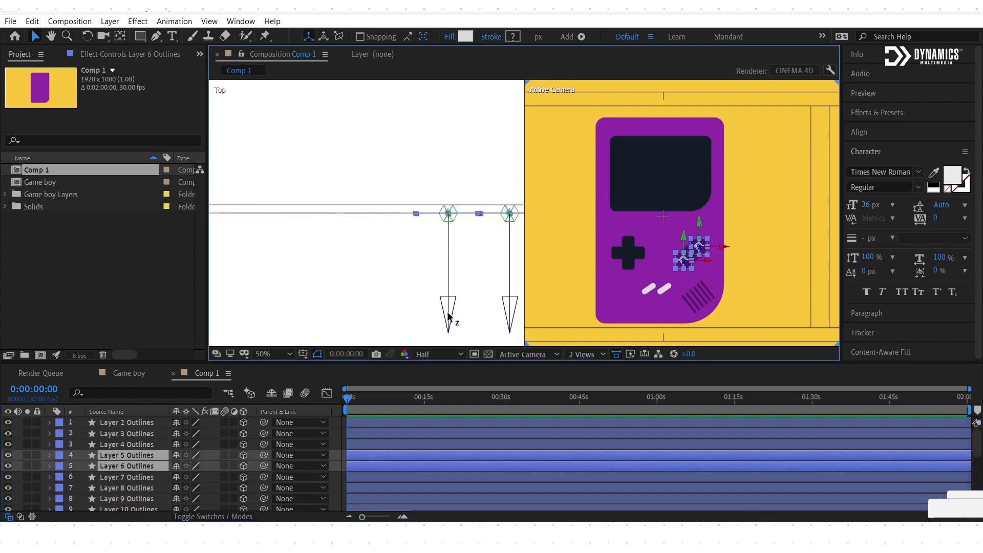
{"action": "left_click", "coordinate": [674, 180]}
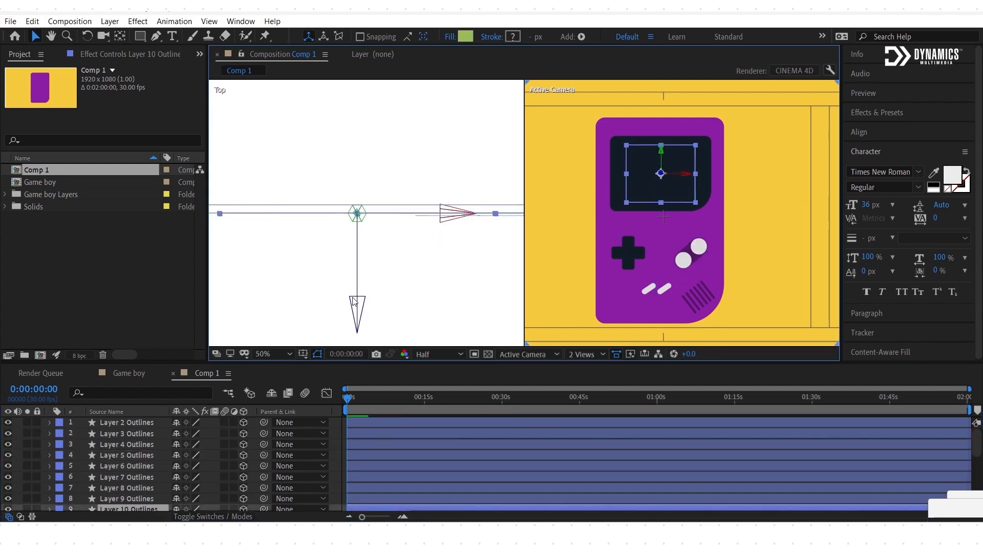
{"action": "left_click", "coordinate": [358, 312]}
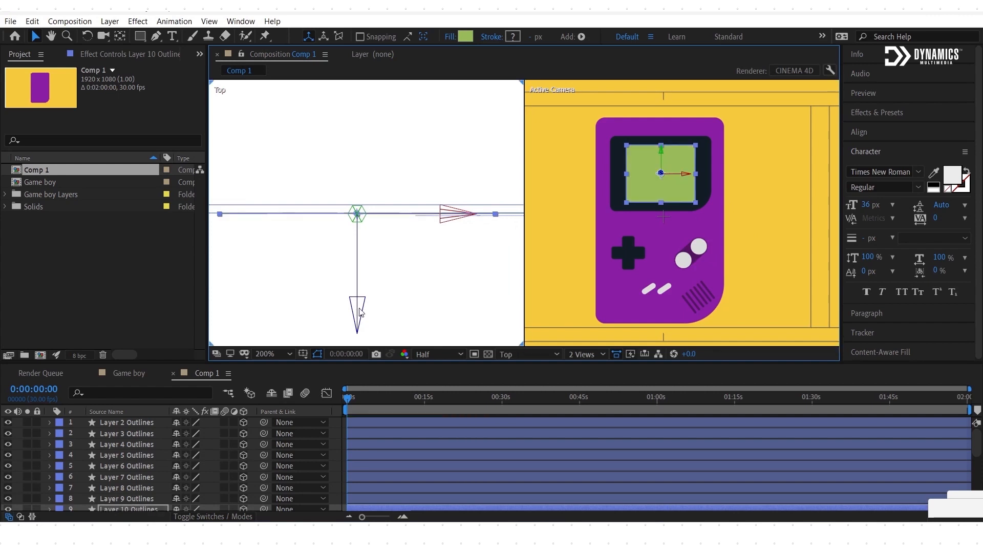
Step: Reveal Layer 12 Outlines' properties and add a two-node camera with a 28.13 mm focal length to the composition
{"action": "left_click", "coordinate": [616, 314]}
{"action": "scroll", "coordinate": [101, 466], "scroll_direction": "down", "scroll_amount": 3}
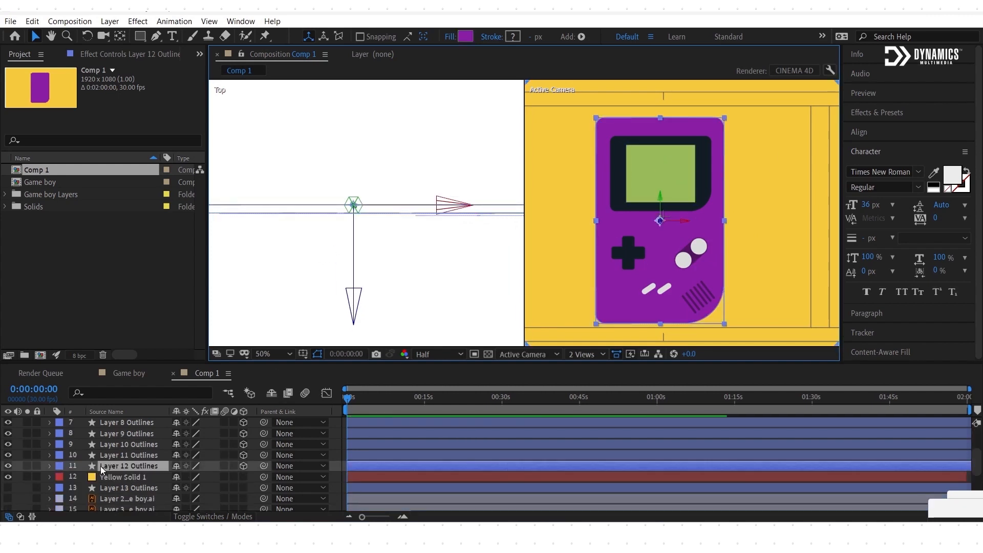
{"action": "left_click", "coordinate": [50, 465]}
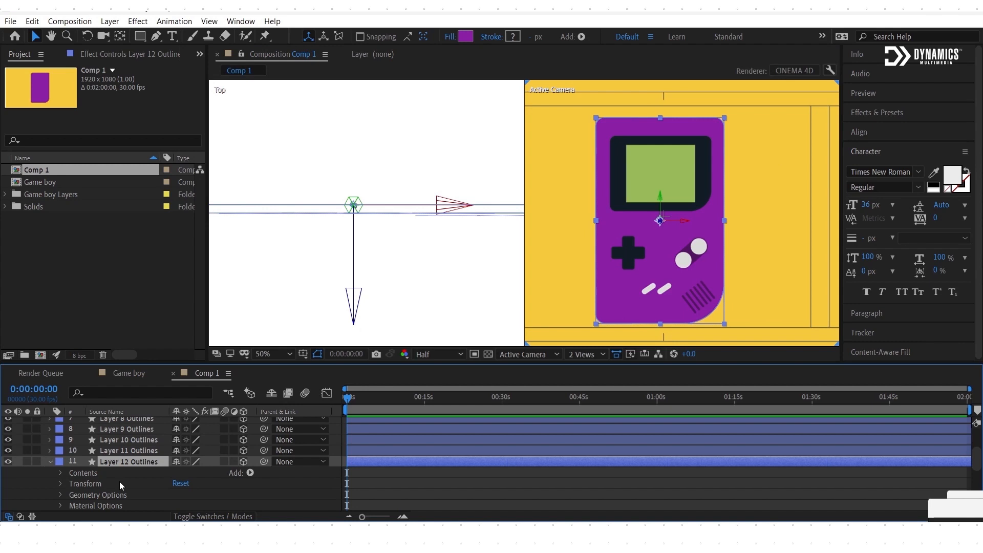
{"action": "right_click", "coordinate": [206, 455]}
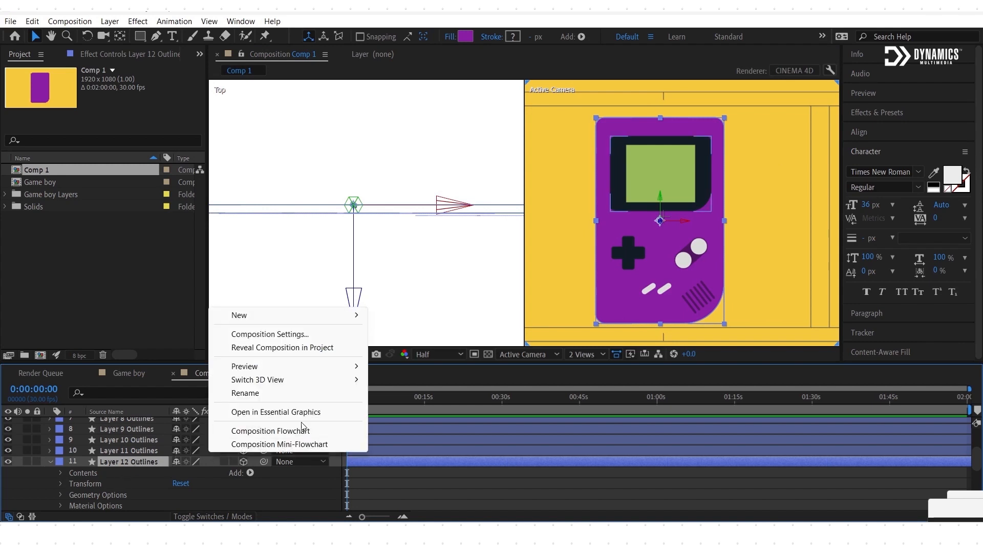
{"action": "mouse_move", "coordinate": [337, 321]}
{"action": "left_click", "coordinate": [404, 374]}
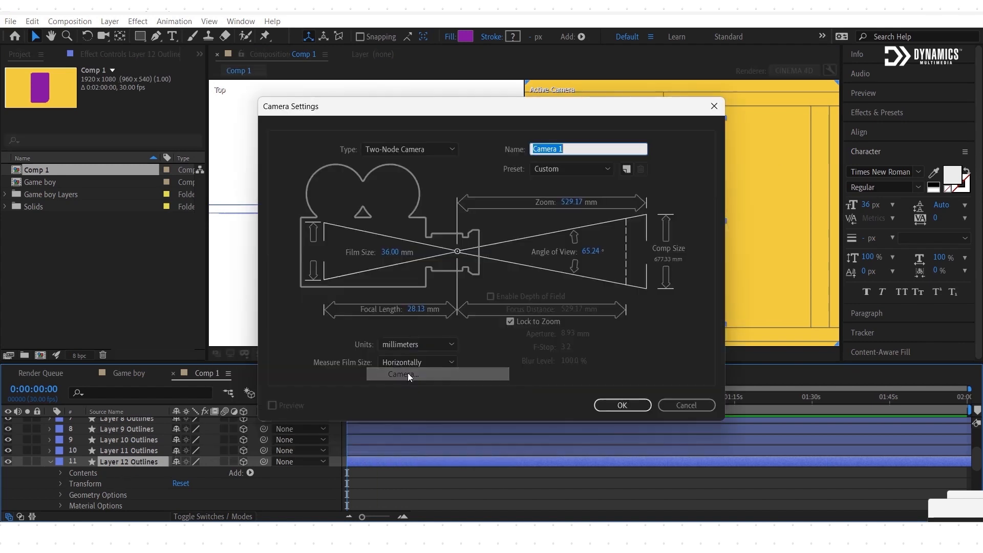
{"action": "key", "text": "Return"}
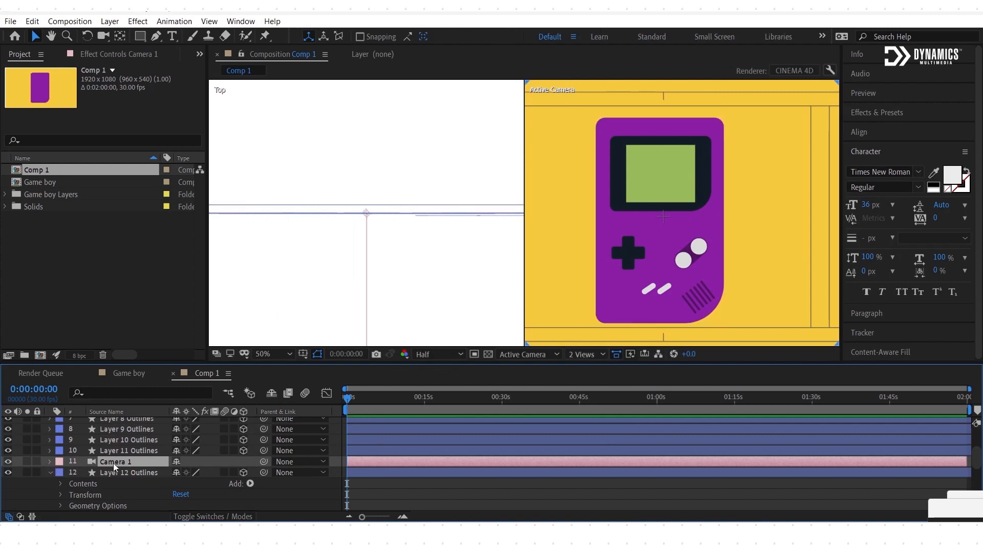
Step: Orbit the camera around the Game boy with the Orbit Camera Tool to an angled side view
{"action": "left_click", "coordinate": [106, 36]}
{"action": "left_click", "coordinate": [106, 38]}
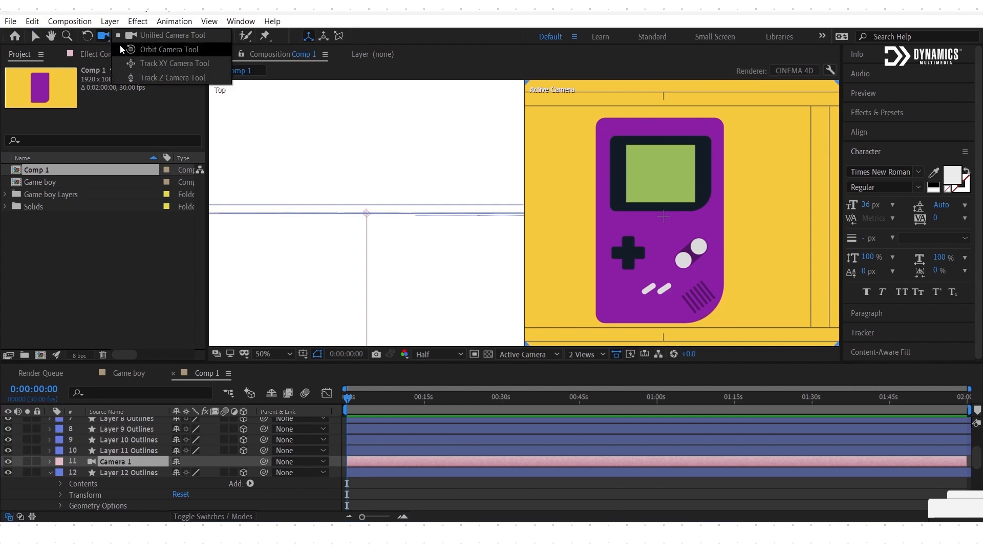
{"action": "left_click", "coordinate": [122, 49]}
{"action": "left_click_drag", "start_coordinate": [712, 238], "coordinate": [644, 239]}
{"action": "left_click", "coordinate": [8, 462]}
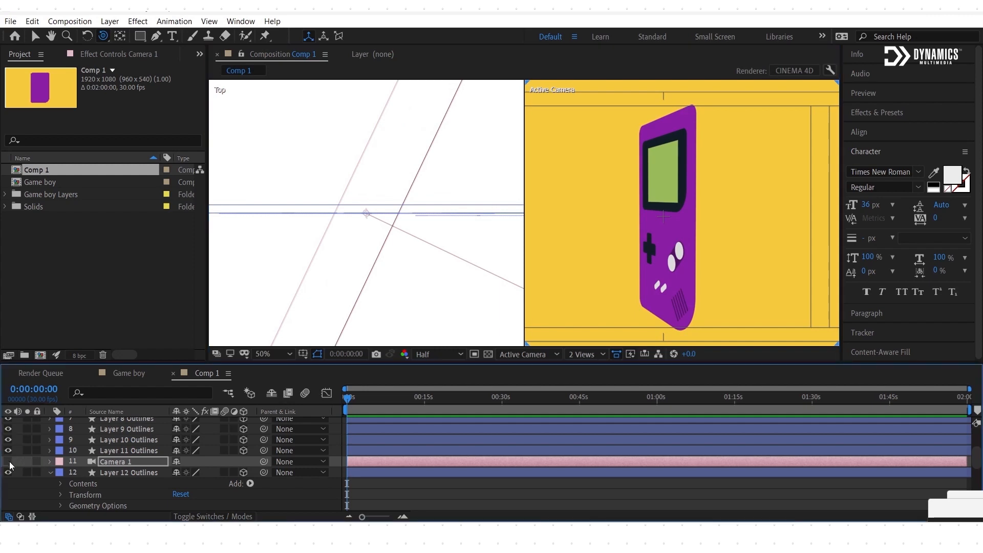
{"action": "left_click", "coordinate": [10, 462]}
Step: Set the Extrusion Depth of Layer 12 Outlines to 112 in its geometry options
{"action": "left_click", "coordinate": [137, 473]}
{"action": "scroll", "coordinate": [86, 487], "scroll_direction": "down", "scroll_amount": 1}
{"action": "left_click", "coordinate": [61, 474]}
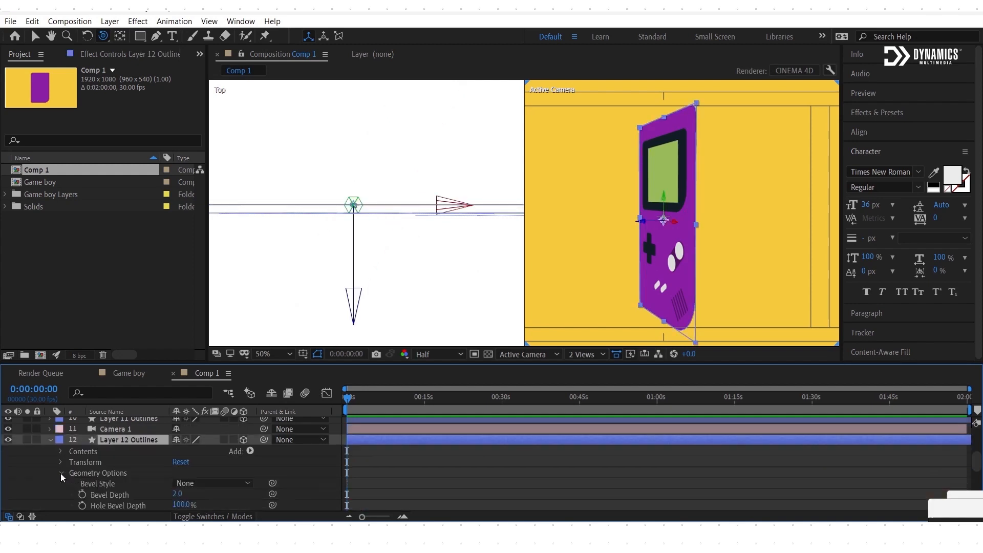
{"action": "scroll", "coordinate": [76, 482], "scroll_direction": "down", "scroll_amount": 2}
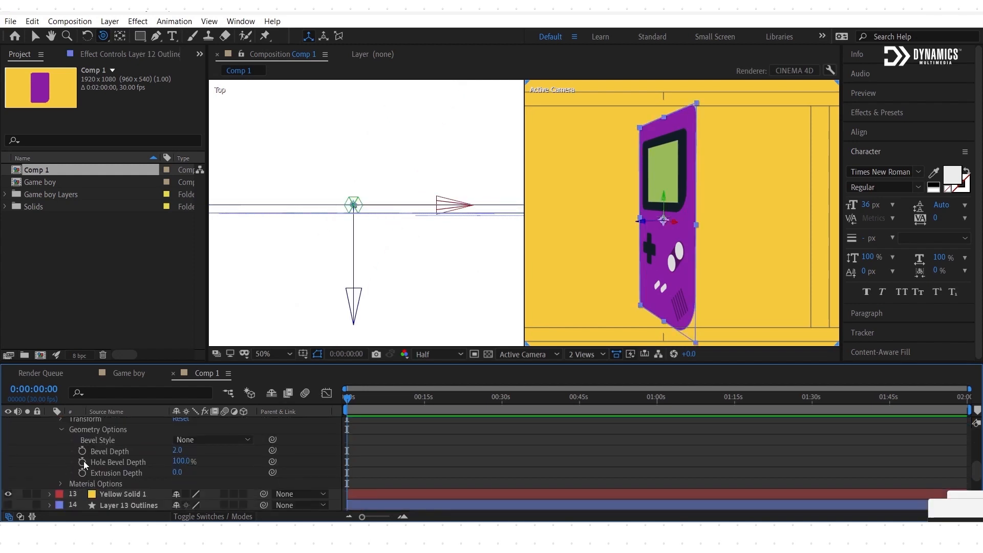
{"action": "left_click_drag", "start_coordinate": [175, 473], "coordinate": [256, 476]}
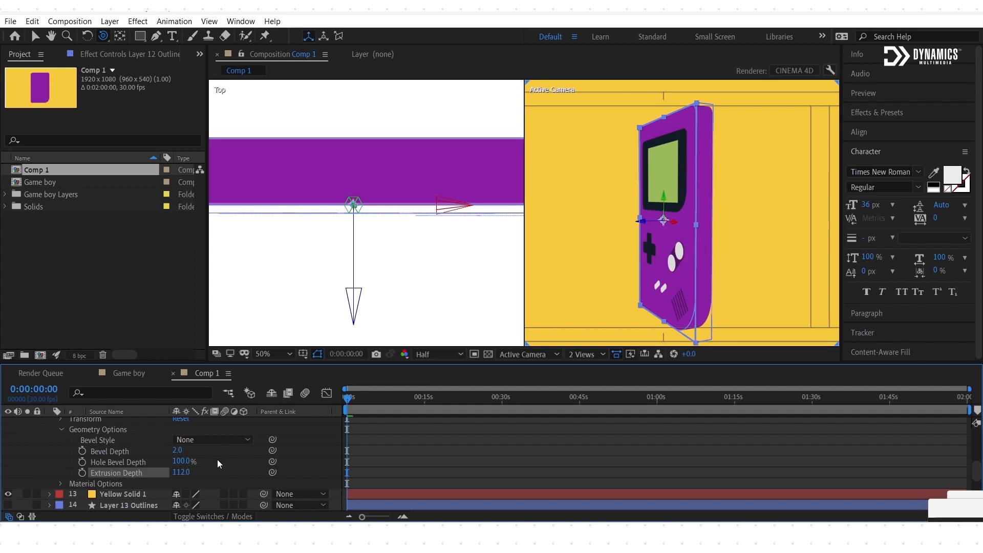
{"action": "scroll", "coordinate": [132, 457], "scroll_direction": "up", "scroll_amount": 1}
{"action": "scroll", "coordinate": [132, 457], "scroll_direction": "up", "scroll_amount": 1}
{"action": "left_click", "coordinate": [50, 462]}
Step: Duplicate Layer 12 Outlines and move the copy back along Z to form the rear half of the body
{"action": "left_click", "coordinate": [130, 462]}
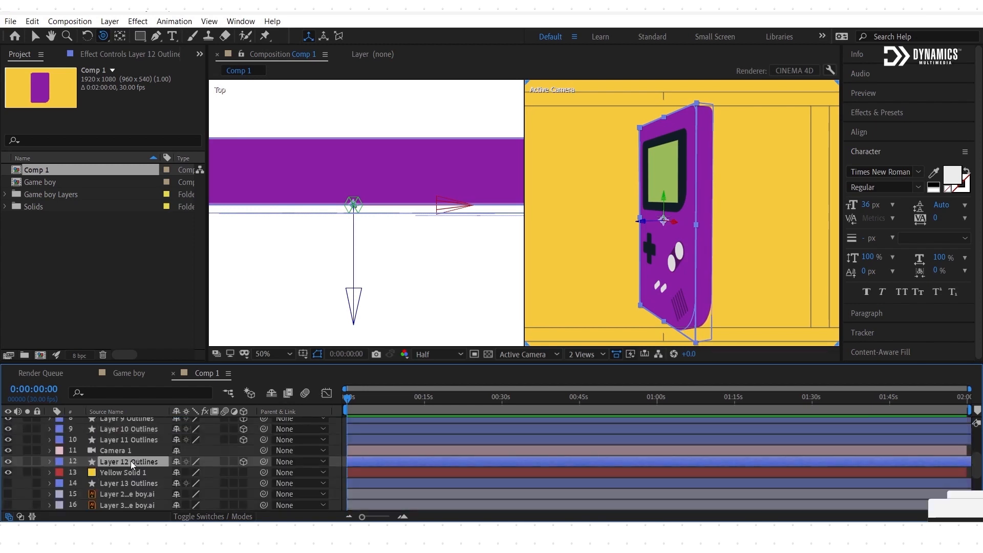
{"action": "key", "text": "ctrl+d"}
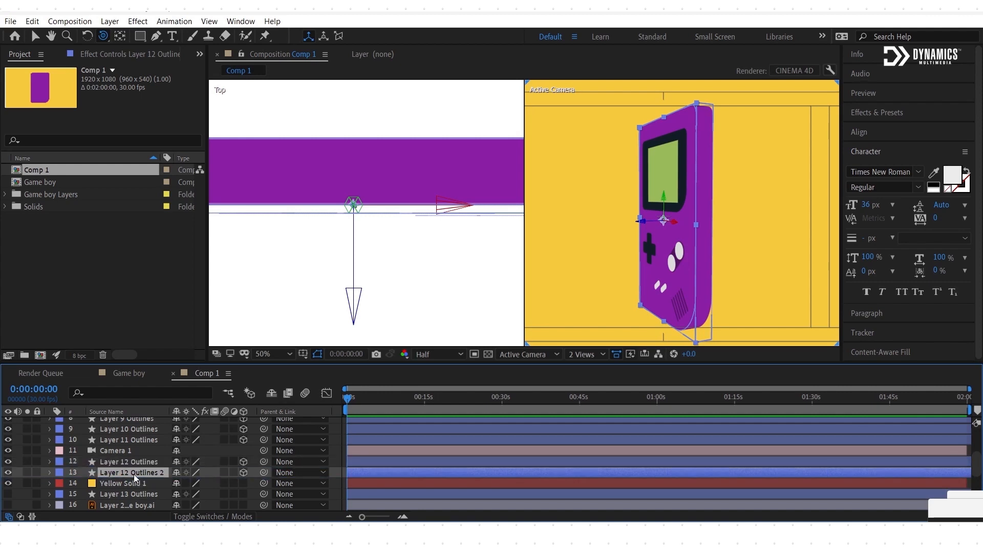
{"action": "key", "text": "v"}
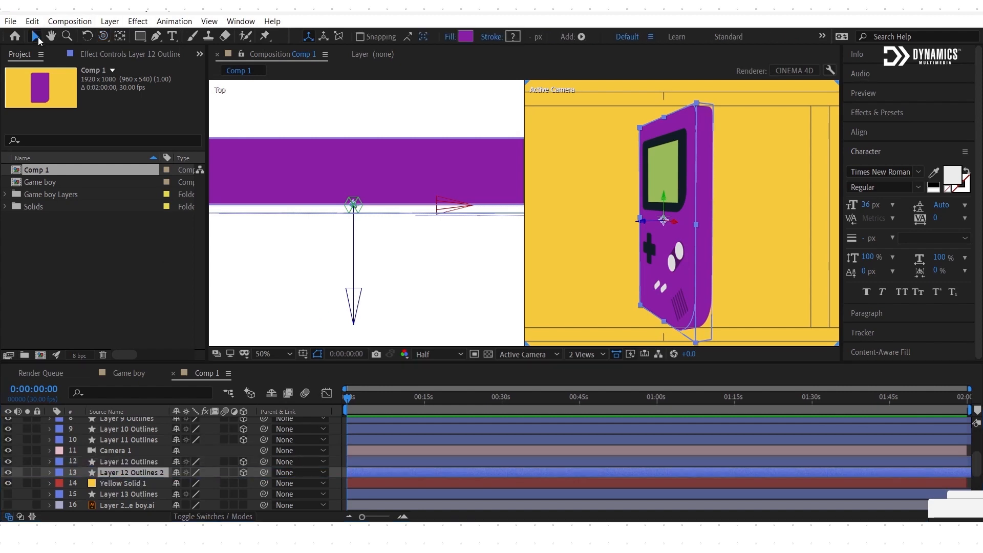
{"action": "left_click_drag", "start_coordinate": [354, 306], "coordinate": [359, 244]}
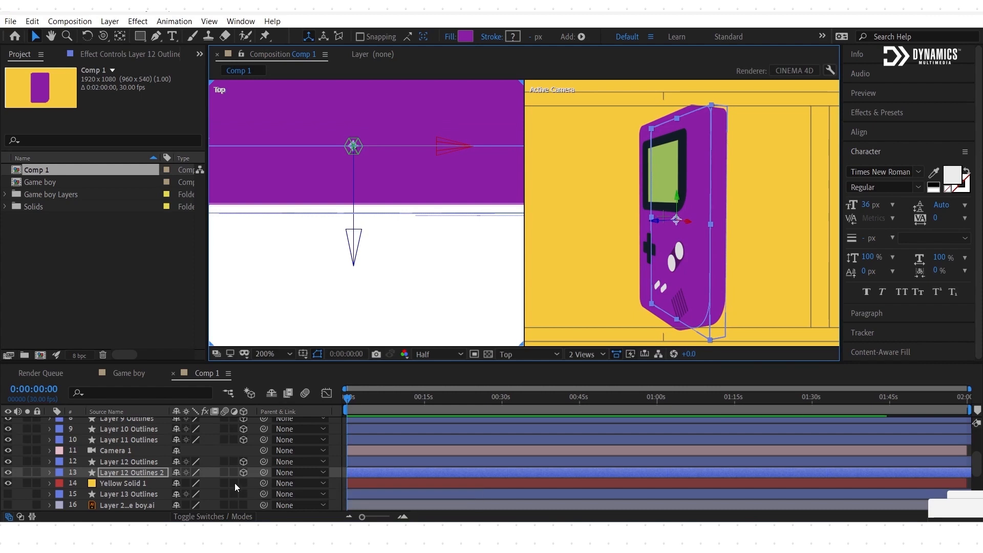
Step: Add a Side Color to Group 1 of Layer 12 Outlines and sample the dark purple of the speaker lines for it
{"action": "left_click", "coordinate": [127, 462]}
{"action": "left_click", "coordinate": [50, 462]}
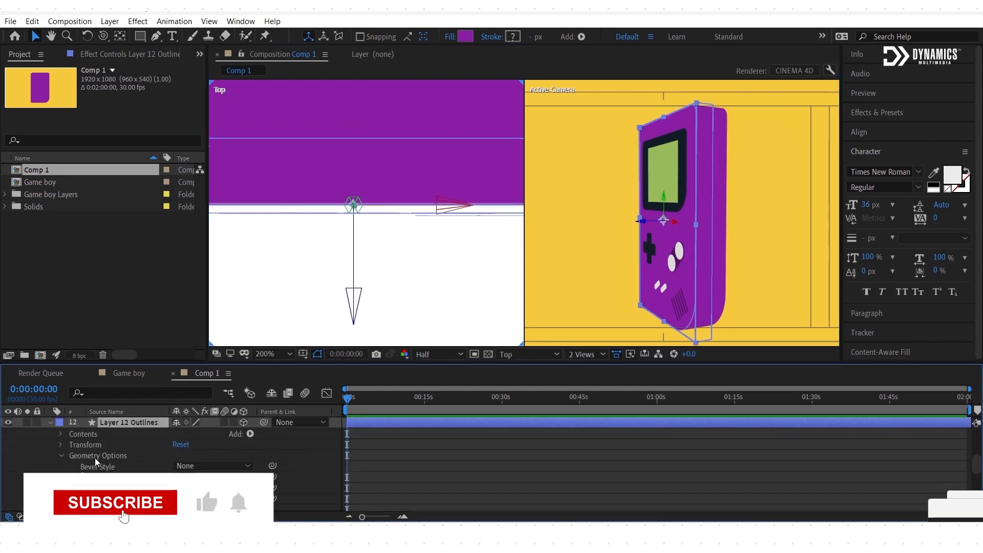
{"action": "left_click", "coordinate": [61, 434]}
{"action": "left_click", "coordinate": [72, 444]}
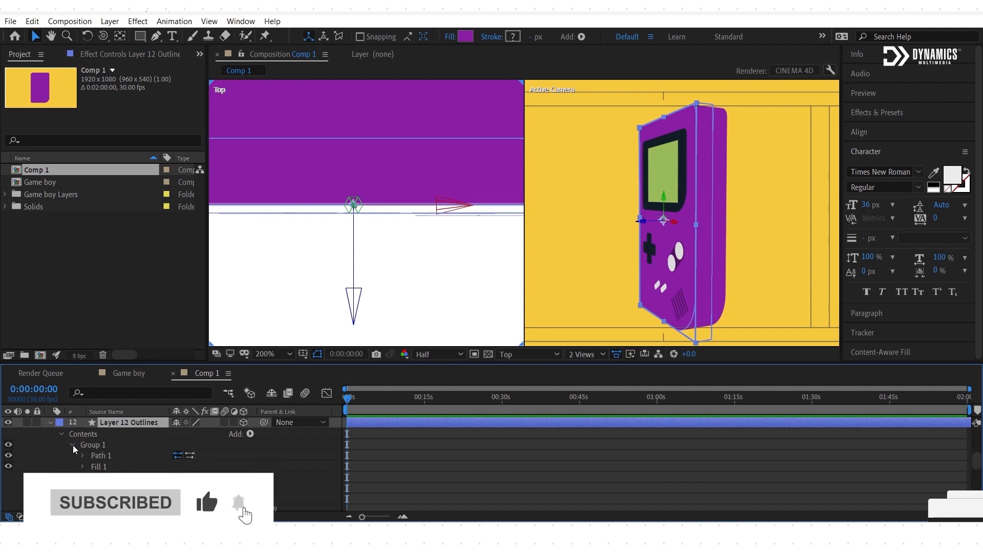
{"action": "left_click", "coordinate": [93, 445]}
{"action": "left_click", "coordinate": [250, 434]}
{"action": "mouse_move", "coordinate": [316, 260]}
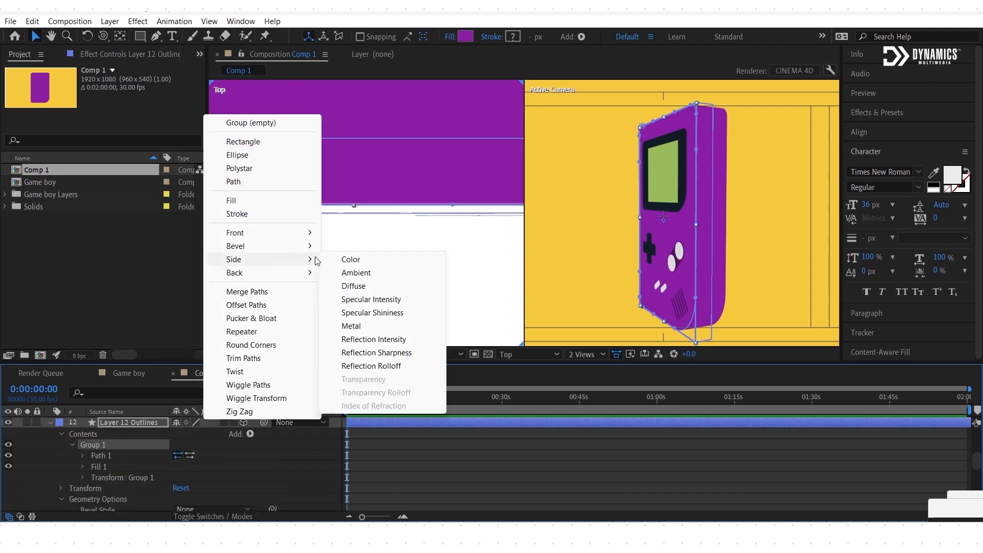
{"action": "left_click", "coordinate": [351, 259]}
{"action": "left_click", "coordinate": [196, 498]}
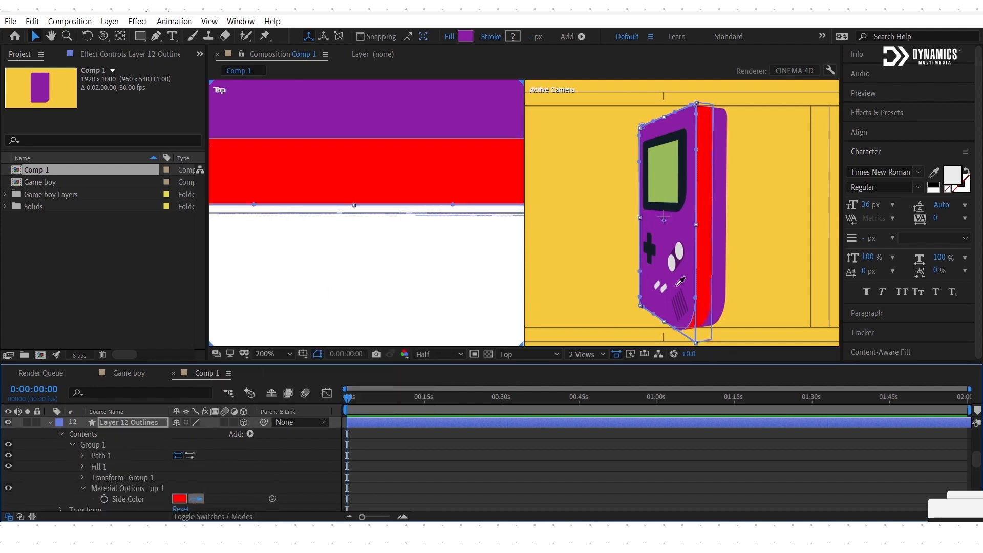
{"action": "left_click", "coordinate": [684, 300]}
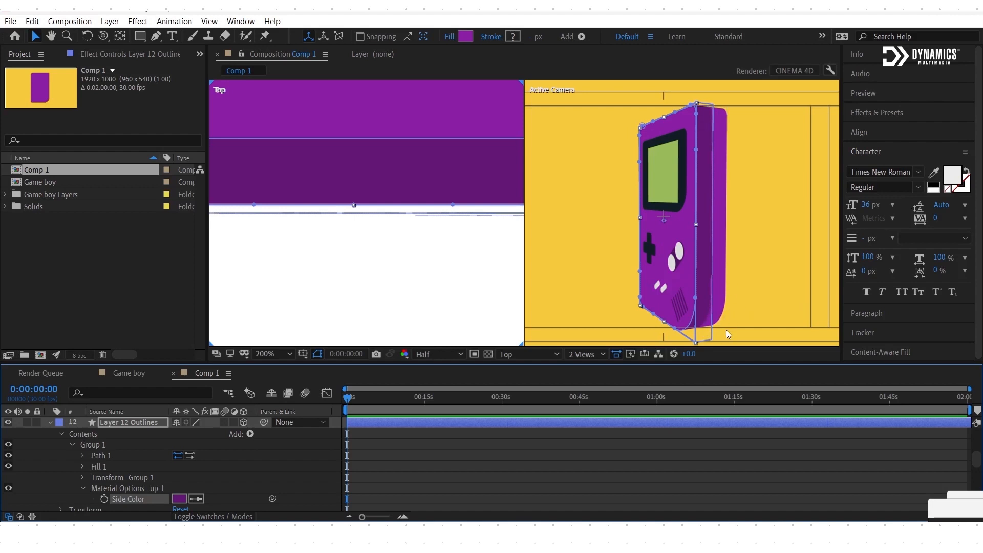
Step: Lighten the Side Color of Layer 12 Outlines to the purple 73188A
{"action": "left_click", "coordinate": [179, 498]}
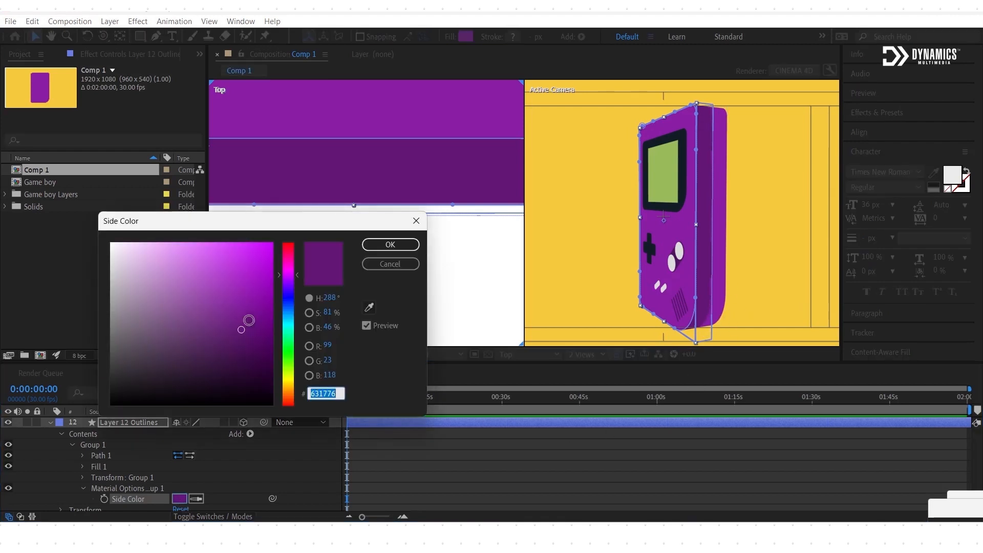
{"action": "left_click", "coordinate": [242, 314]}
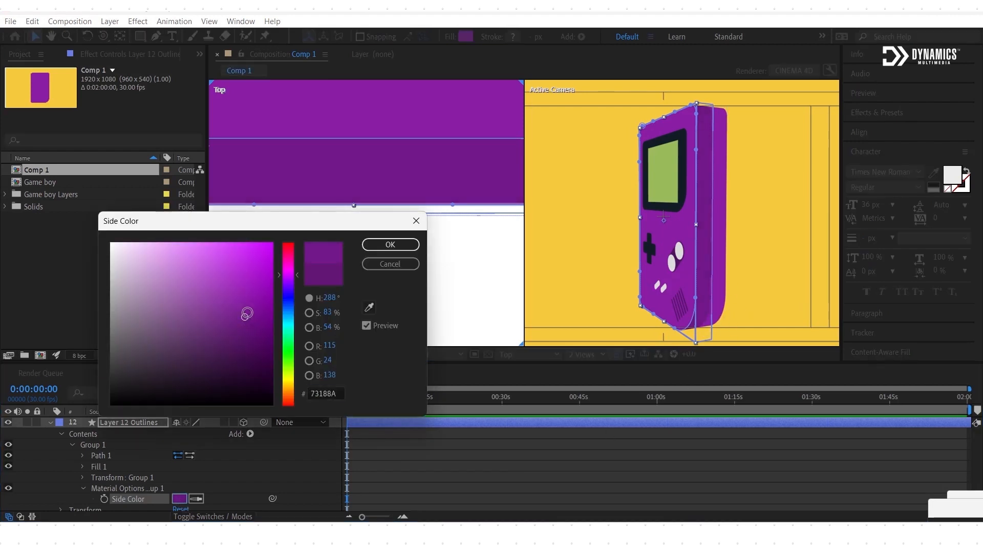
{"action": "left_click", "coordinate": [390, 244]}
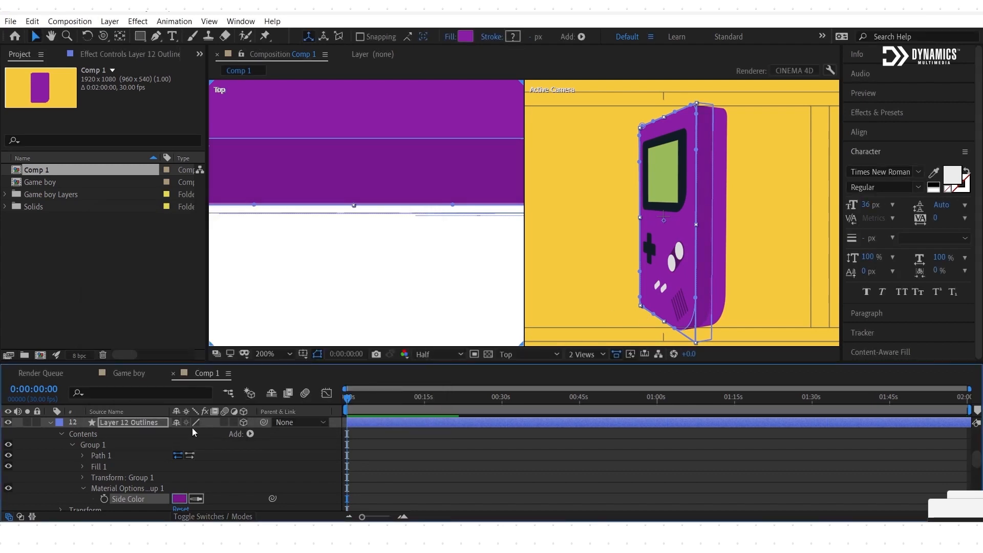
{"action": "left_click", "coordinate": [50, 422]}
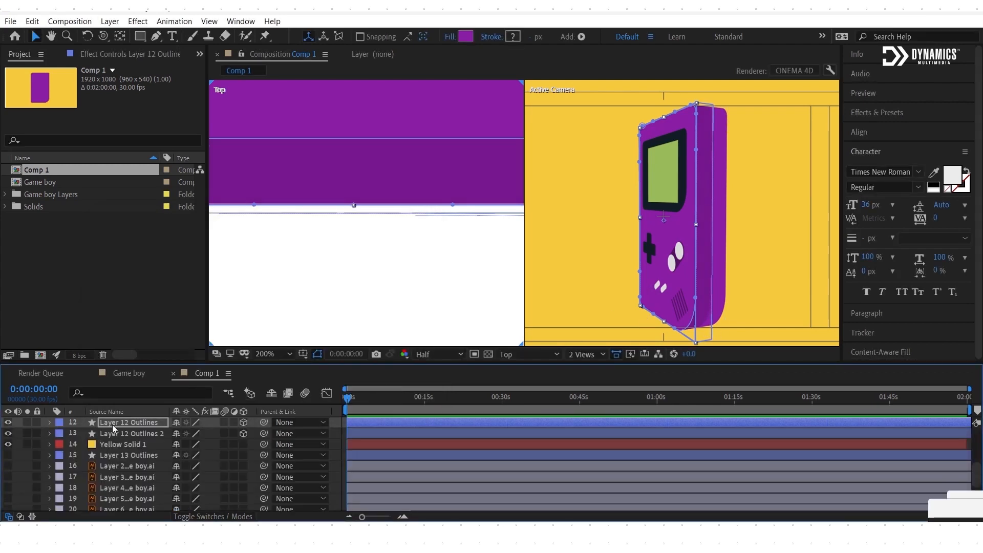
Step: Rename Layer 12 Outlines as "body front" and its duplicate, Layer 12 Outlines 2, as "body back"
{"action": "left_click", "coordinate": [112, 423]}
{"action": "key", "text": "Return"}
{"action": "type", "text": "body front"}
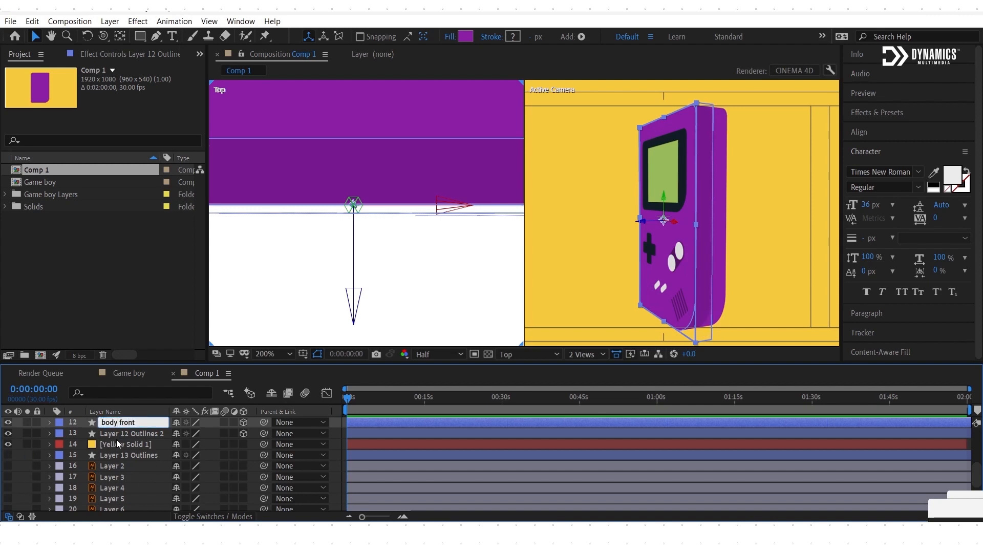
{"action": "left_click", "coordinate": [118, 433]}
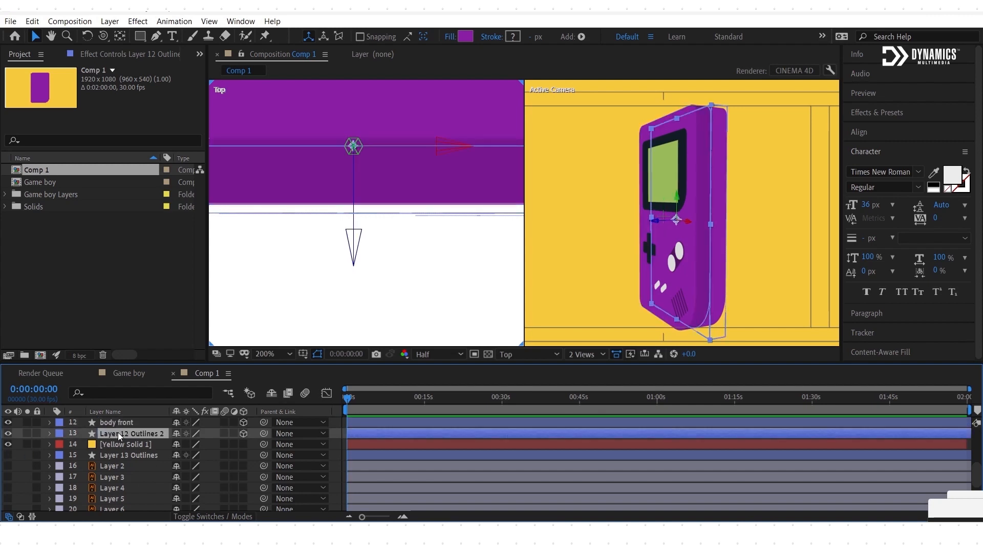
{"action": "key", "text": "Return"}
{"action": "type", "text": "body back"}
{"action": "key", "text": "Return"}
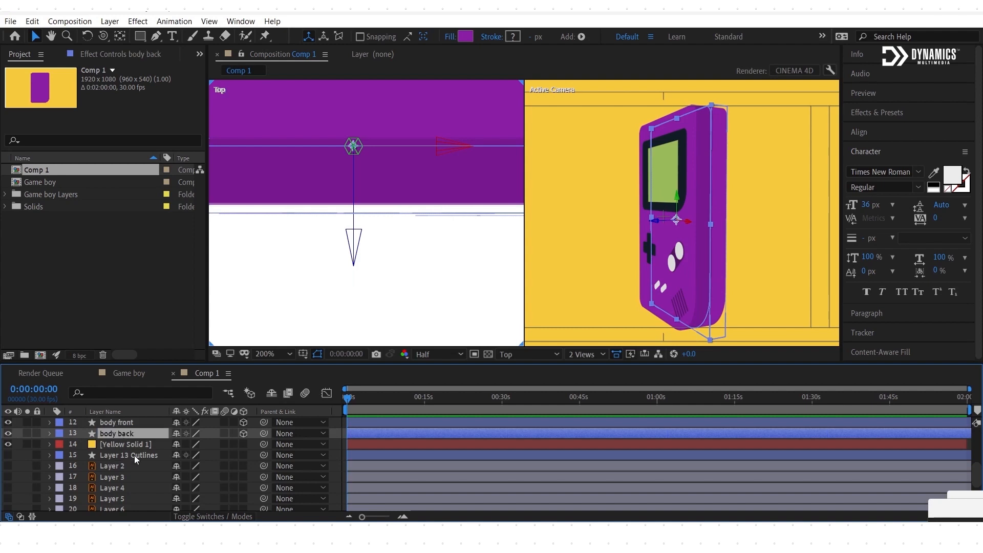
Step: Change the fill of Group 1 in body back to the dark navy 121D26, sampled from the screen's border
{"action": "left_click", "coordinate": [51, 434]}
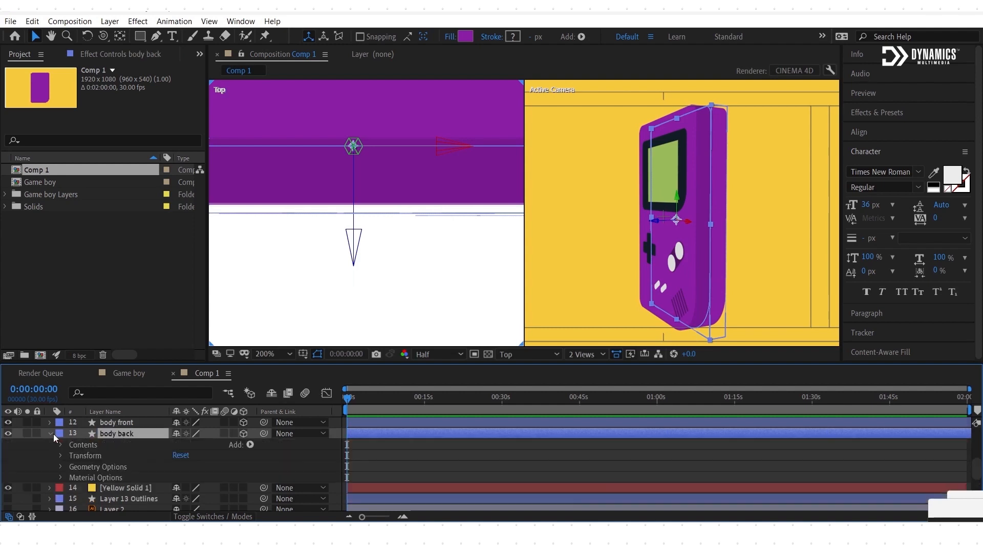
{"action": "left_click", "coordinate": [62, 444]}
{"action": "left_click", "coordinate": [80, 456]}
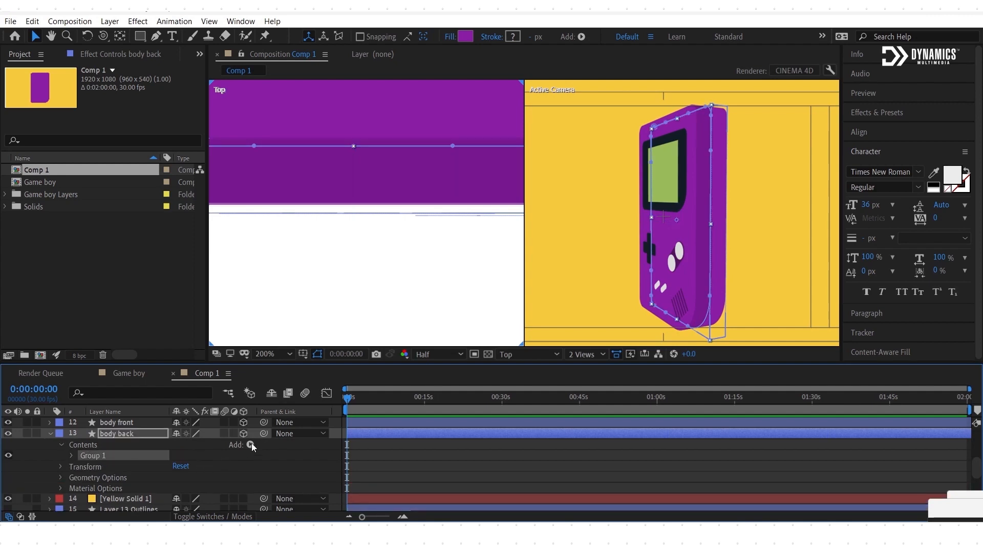
{"action": "left_click", "coordinate": [466, 36]}
{"action": "left_click", "coordinate": [368, 308]}
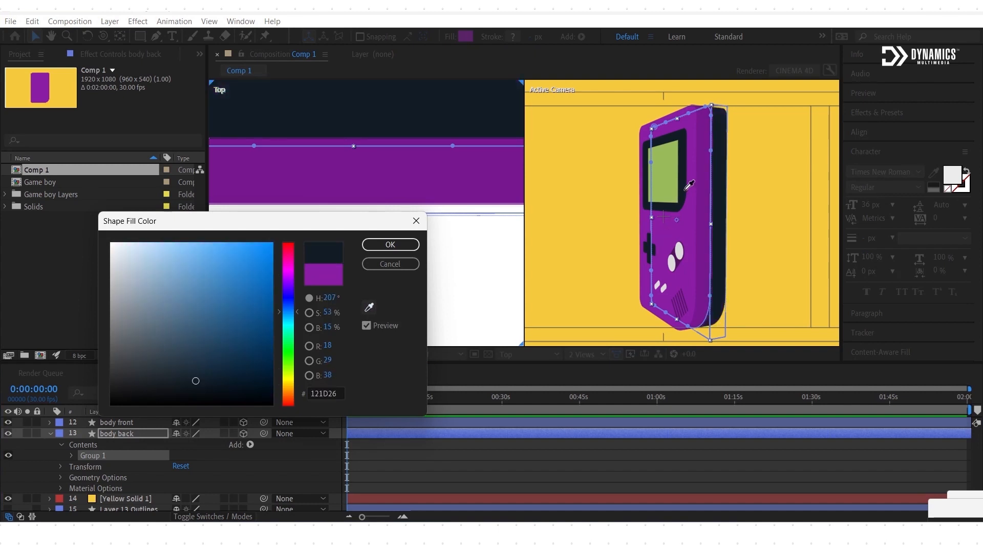
{"action": "left_click", "coordinate": [687, 188]}
{"action": "left_click", "coordinate": [409, 245]}
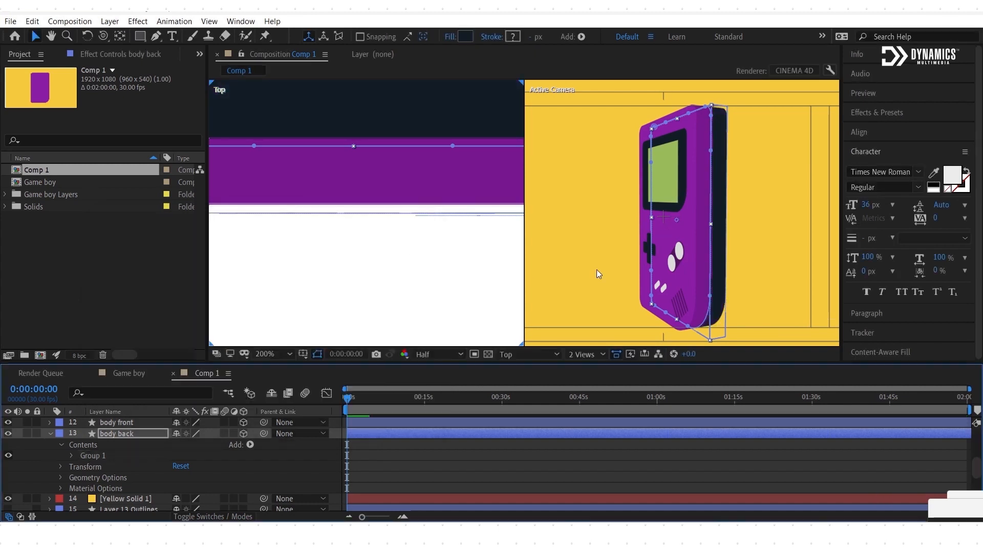
{"action": "left_click", "coordinate": [49, 434]}
{"action": "scroll", "coordinate": [115, 455], "scroll_direction": "up", "scroll_amount": 1}
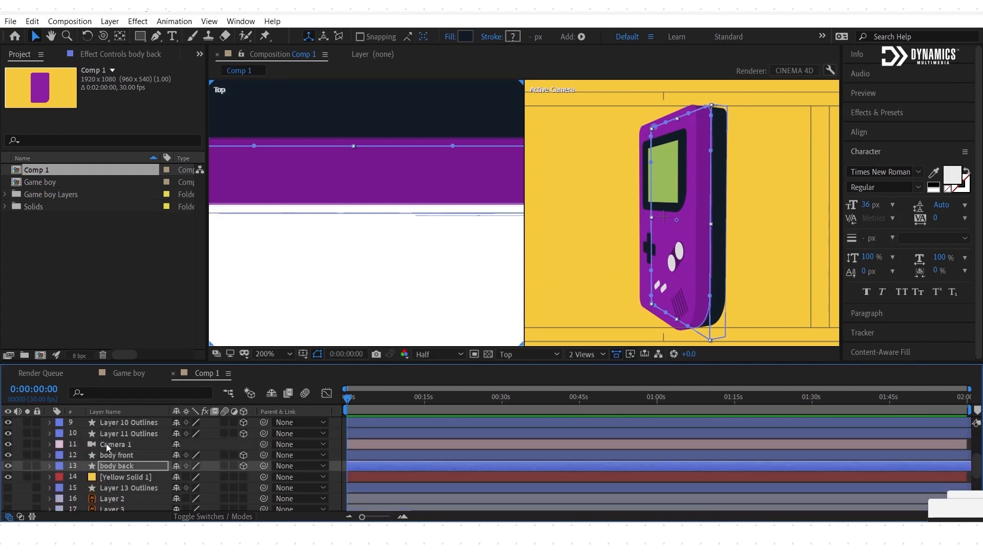
Step: Move body back rearward along Z until its front face is flush with the rear of body front, checking from the side
{"action": "left_click", "coordinate": [106, 444]}
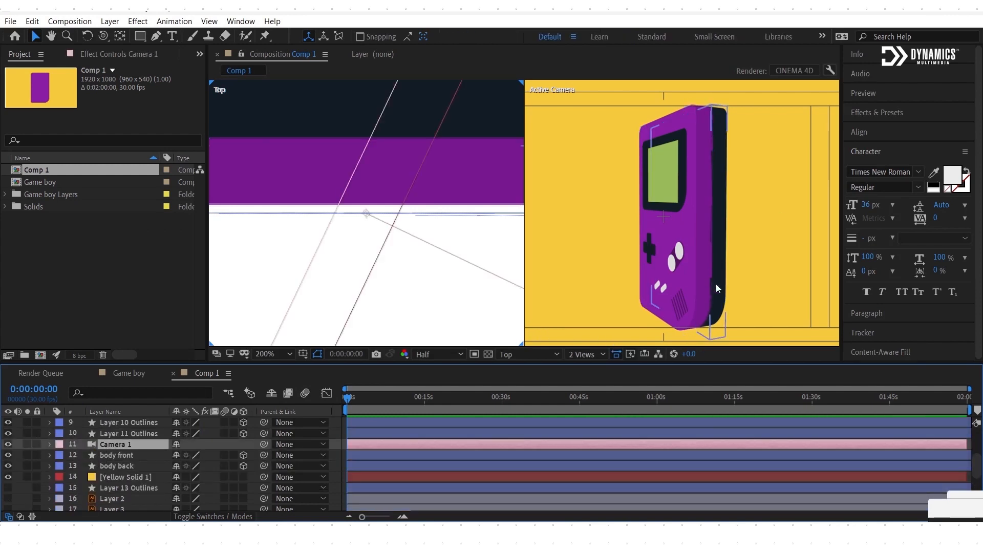
{"action": "left_click", "coordinate": [115, 466]}
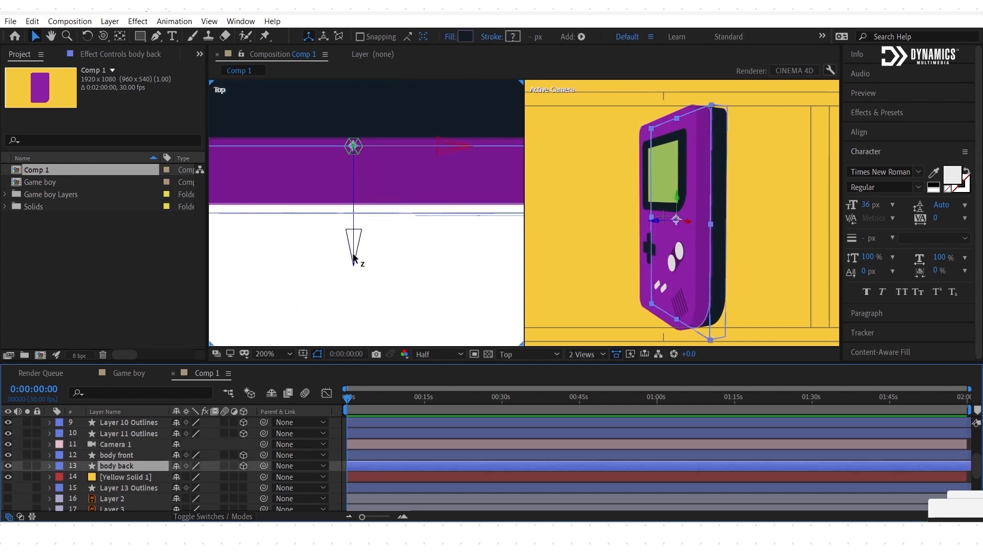
{"action": "left_click_drag", "start_coordinate": [354, 254], "coordinate": [353, 250]}
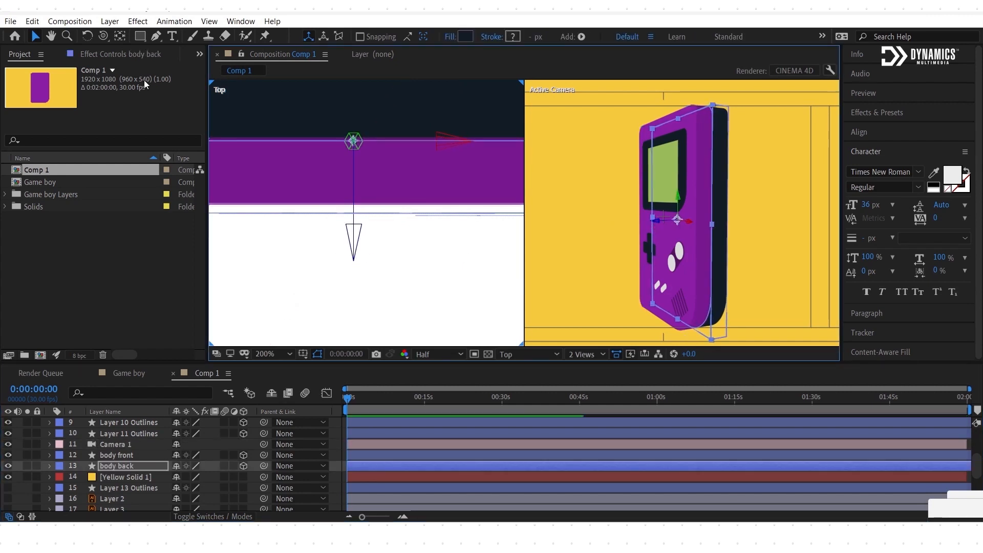
{"action": "left_click", "coordinate": [103, 36]}
{"action": "left_click", "coordinate": [113, 444]}
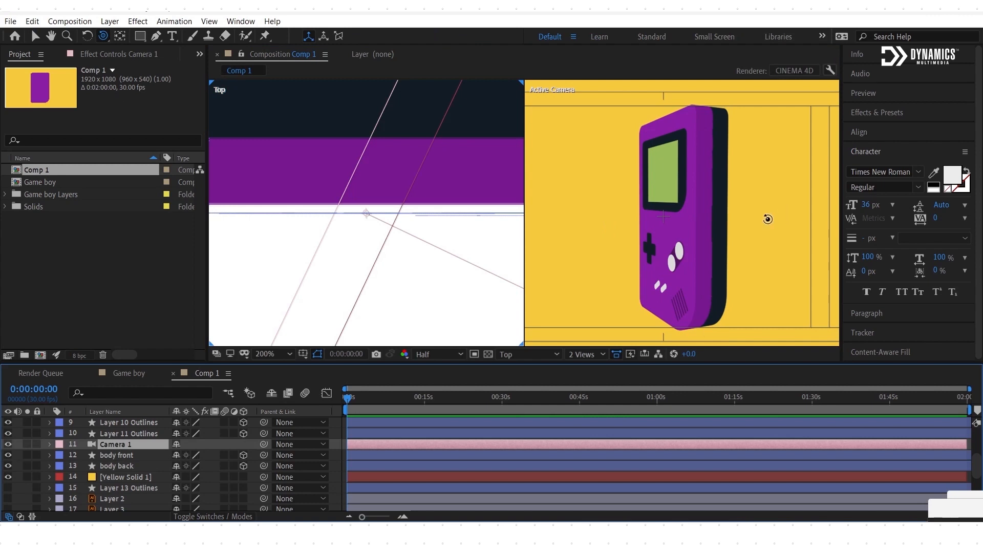
{"action": "left_click_drag", "start_coordinate": [767, 219], "coordinate": [697, 270]}
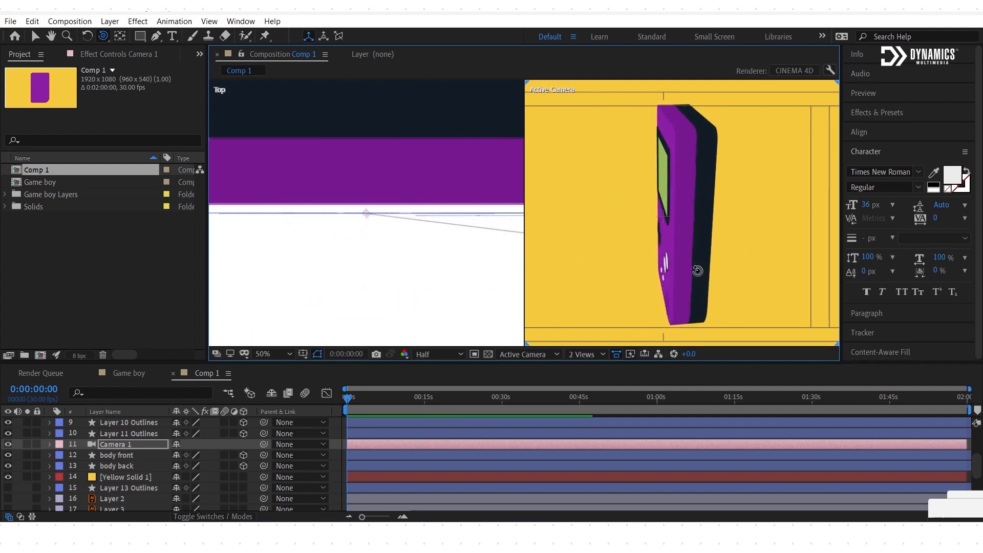
{"action": "left_click", "coordinate": [120, 463]}
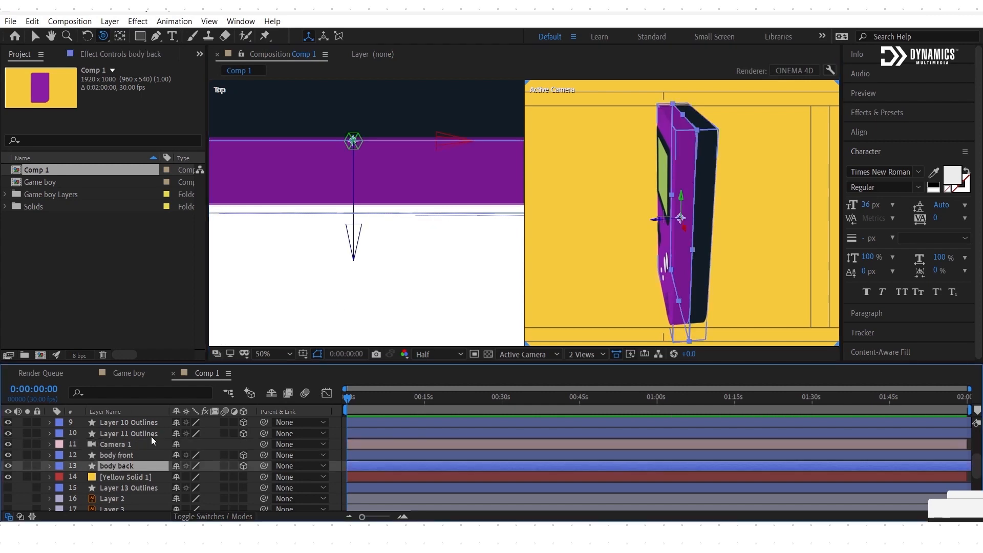
{"action": "key", "text": "v"}
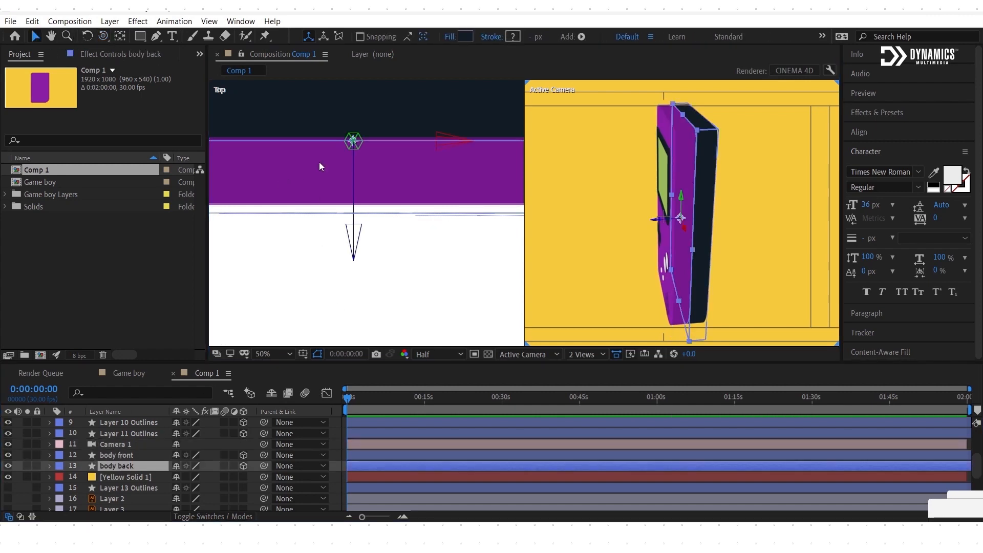
{"action": "left_click", "coordinate": [352, 237]}
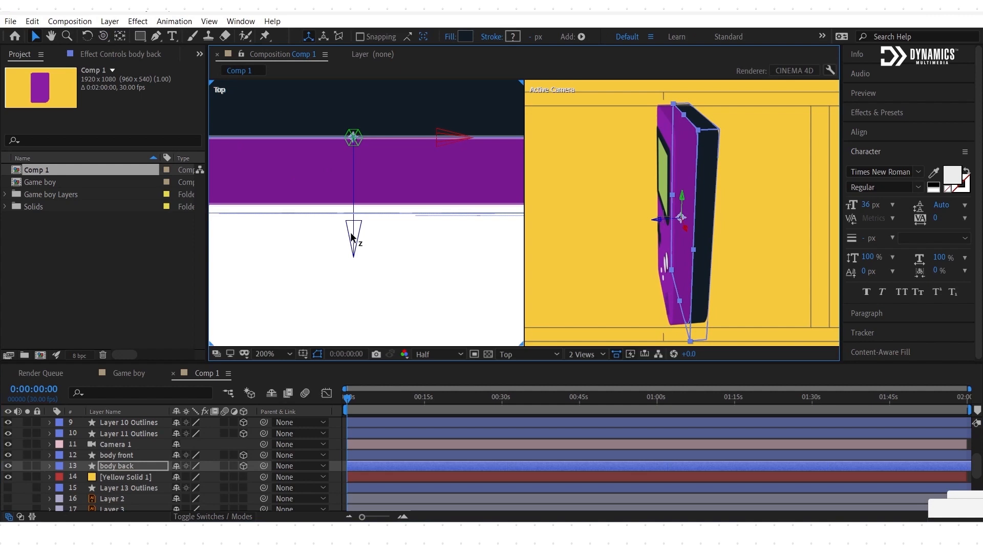
Step: Set the preview resolution to Full and orbit Camera 1 to show more of the Game boy's front face
{"action": "left_click", "coordinate": [438, 354]}
{"action": "left_click", "coordinate": [441, 365]}
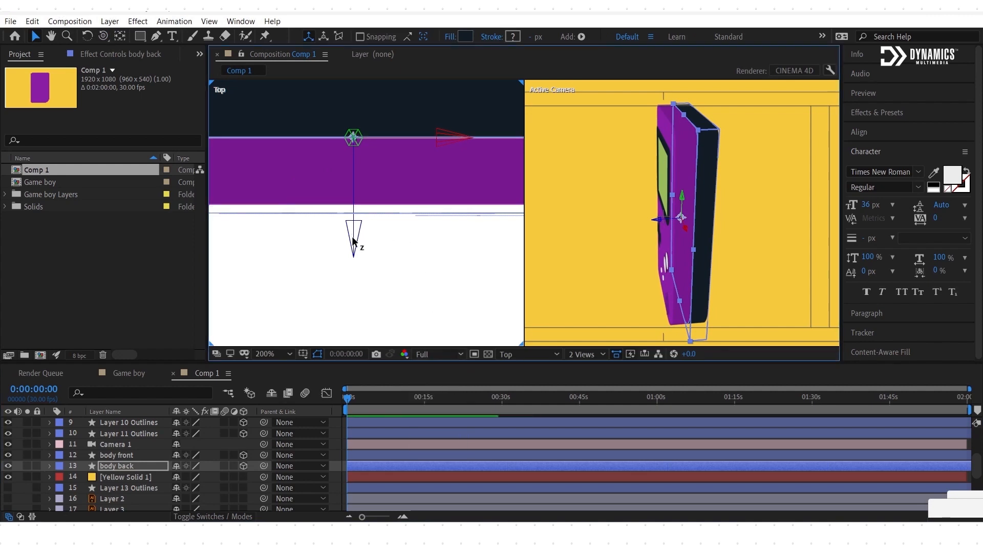
{"action": "left_click", "coordinate": [625, 191]}
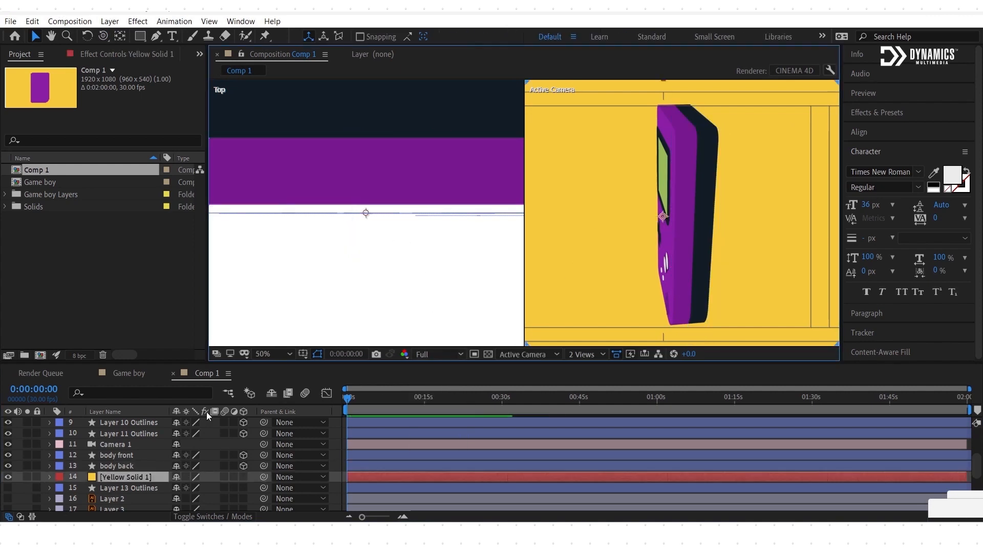
{"action": "key", "text": "c"}
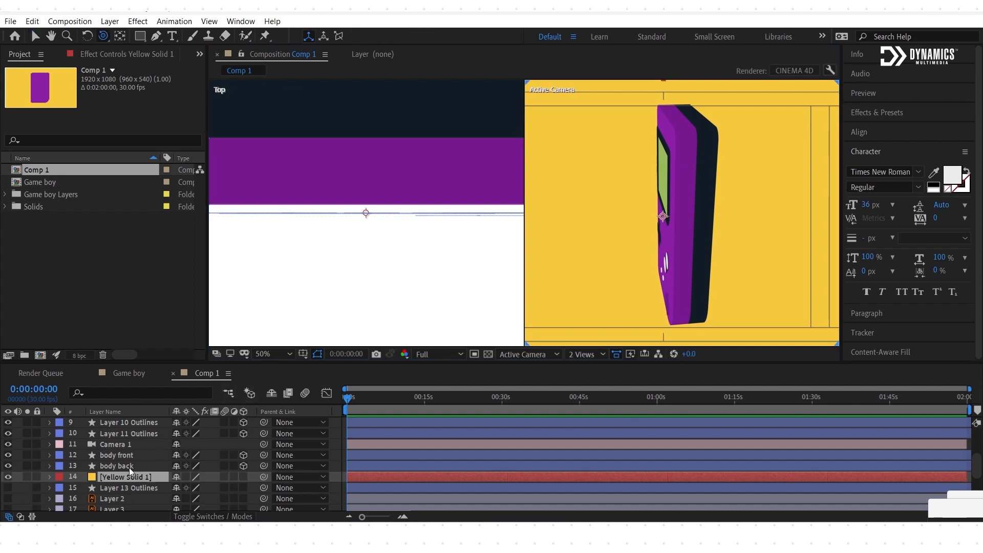
{"action": "left_click", "coordinate": [125, 445]}
{"action": "mouse_move", "coordinate": [764, 277]}
{"action": "left_mouse_down"}
{"action": "mouse_move", "coordinate": [775, 272]}
{"action": "mouse_move", "coordinate": [770, 245]}
{"action": "mouse_move", "coordinate": [797, 241]}
{"action": "mouse_move", "coordinate": [742, 261]}
{"action": "mouse_move", "coordinate": [764, 264]}
{"action": "left_mouse_up"}
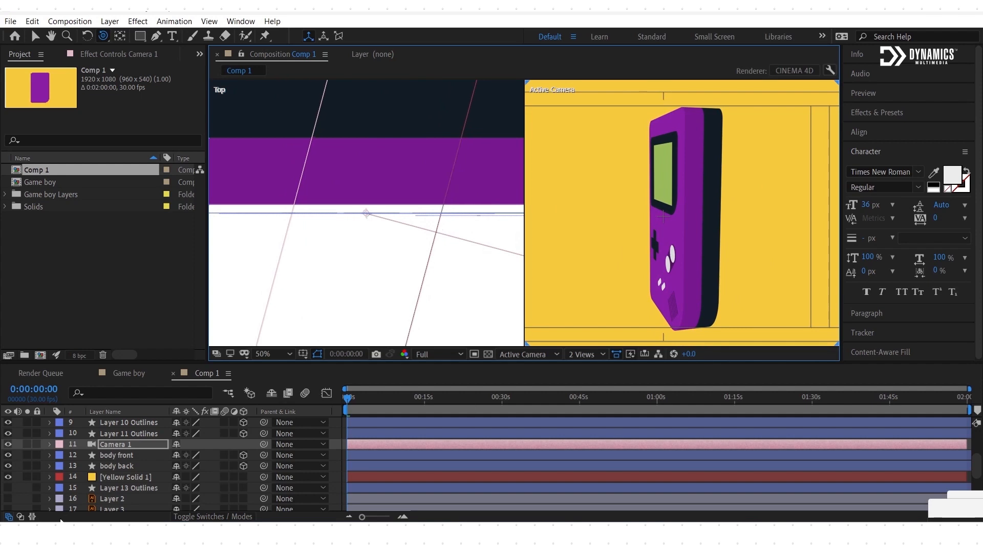
Step: Rename Layer 11 Outlines, the dark border around the screen, as "Screen outline"
{"action": "left_click", "coordinate": [118, 422]}
{"action": "scroll", "coordinate": [117, 426], "scroll_direction": "up", "scroll_amount": 1}
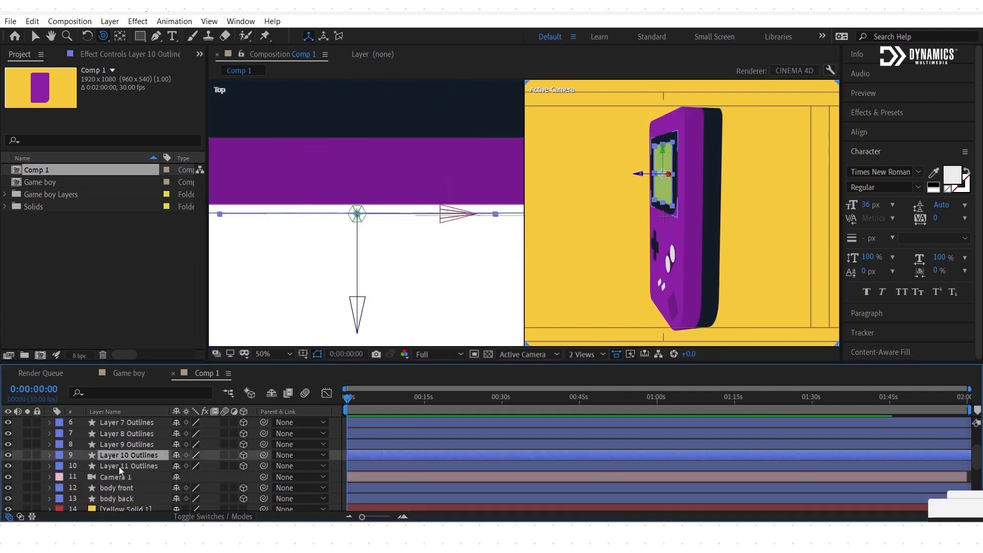
{"action": "left_click", "coordinate": [119, 466]}
{"action": "key", "text": "Return"}
{"action": "type", "text": "creen Boader"}
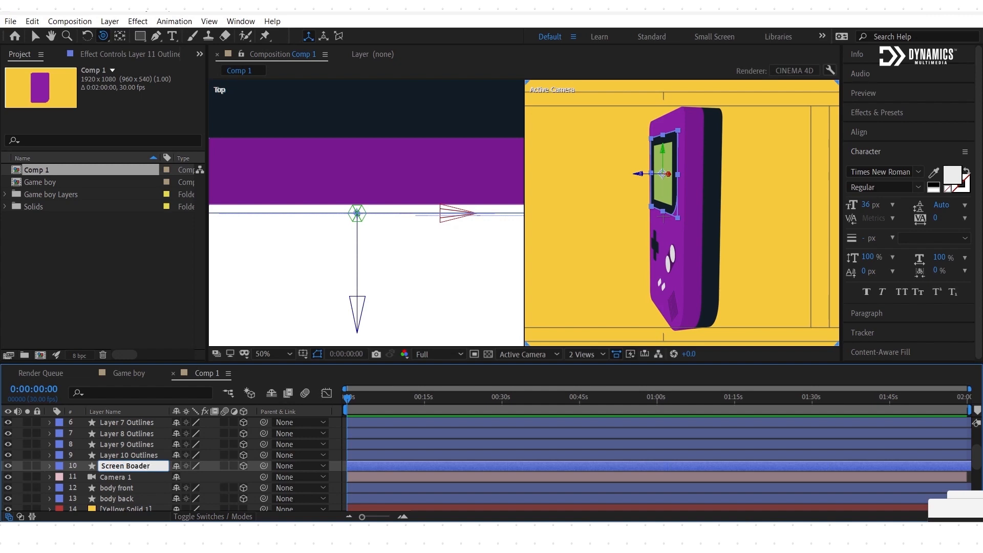
{"action": "key", "text": "BackSpace"}
{"action": "key", "text": "BackSpace"}
{"action": "key", "text": "BackSpace"}
{"action": "key", "text": "BackSpace"}
{"action": "key", "text": "BackSpace"}
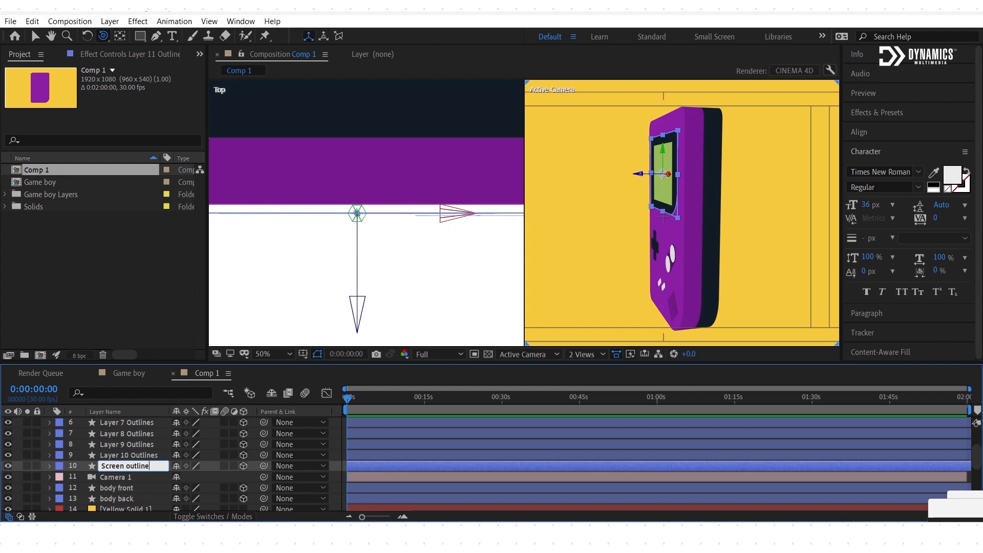
{"action": "key", "text": "Return"}
Step: Rename Layer 10 Outlines, the green display, as "screen"
{"action": "left_click", "coordinate": [125, 455]}
{"action": "key", "text": "Return"}
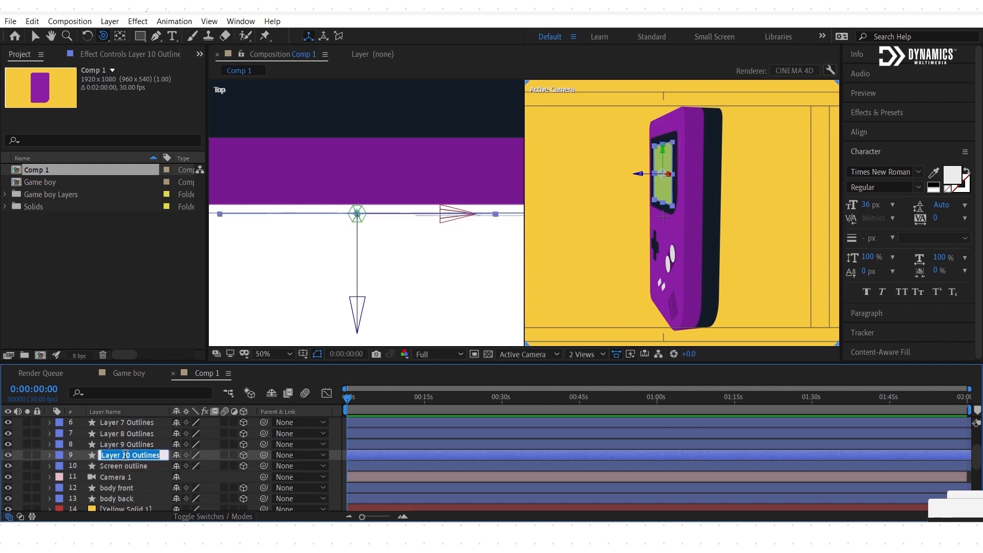
{"action": "type", "text": "screen"}
{"action": "key", "text": "Return"}
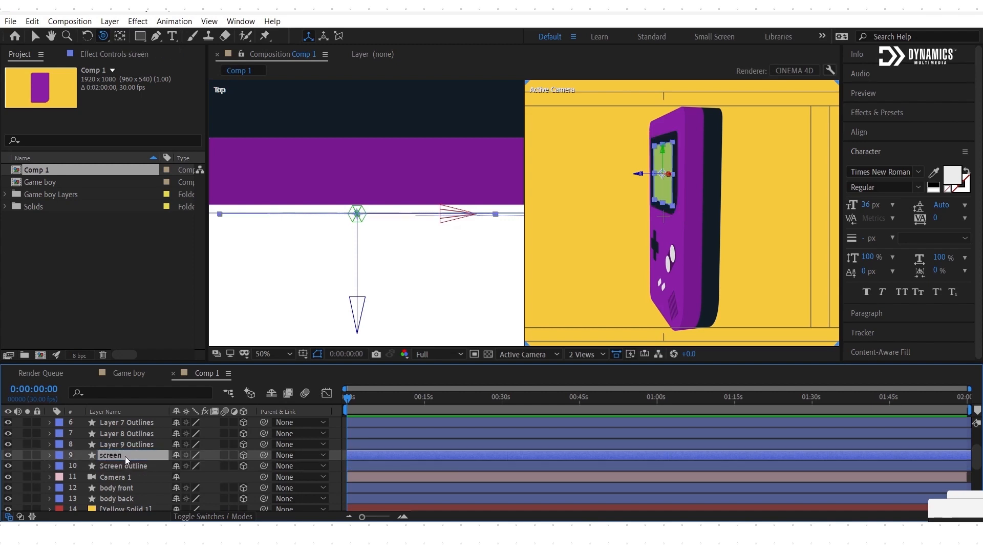
Step: Set the Extrusion Depth of Screen outline to 24 in its Geometry Options
{"action": "left_click", "coordinate": [122, 468]}
{"action": "left_click", "coordinate": [48, 466]}
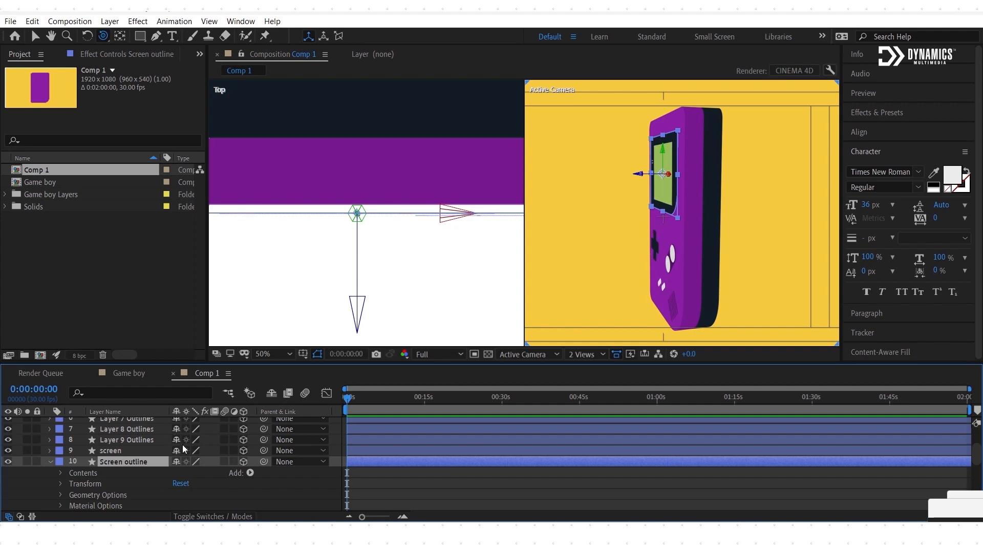
{"action": "scroll", "coordinate": [79, 459], "scroll_direction": "down", "scroll_amount": 3}
{"action": "left_click", "coordinate": [62, 430]}
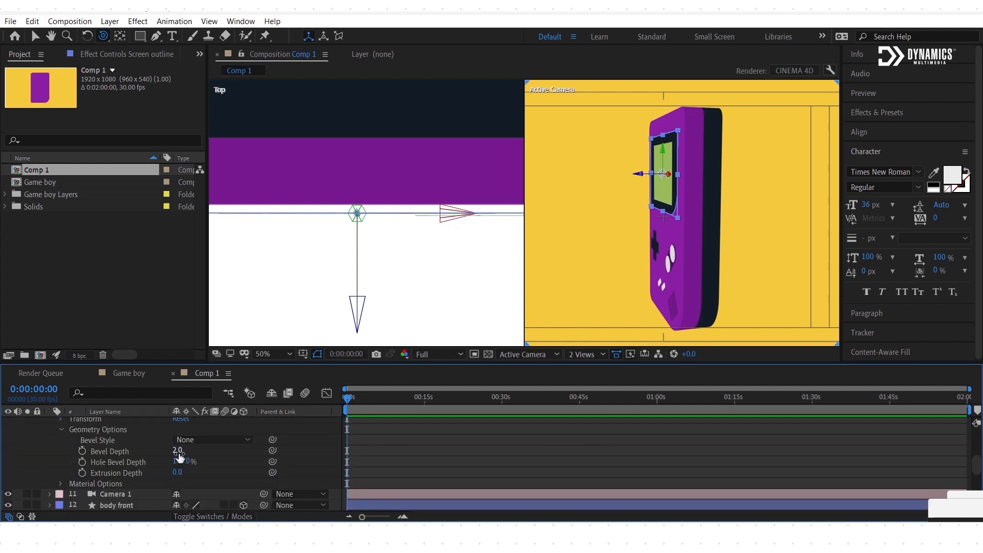
{"action": "left_click_drag", "start_coordinate": [177, 475], "coordinate": [193, 473]}
Step: Move the screen layer slightly forward along Z so it sits just in front of Screen outline
{"action": "key", "text": "v"}
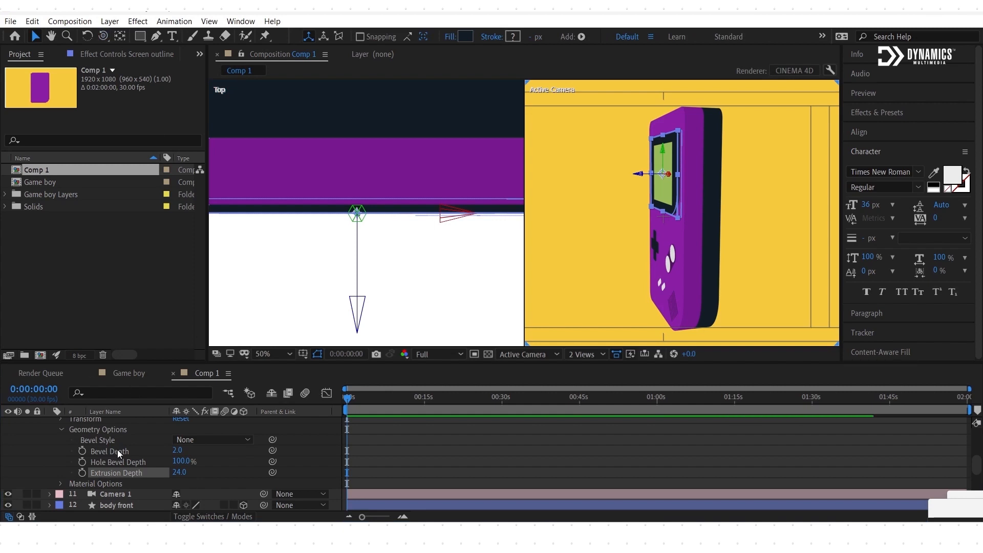
{"action": "scroll", "coordinate": [118, 436], "scroll_direction": "up", "scroll_amount": 3}
{"action": "left_click", "coordinate": [118, 420]}
{"action": "scroll", "coordinate": [119, 419], "scroll_direction": "up", "scroll_amount": 3}
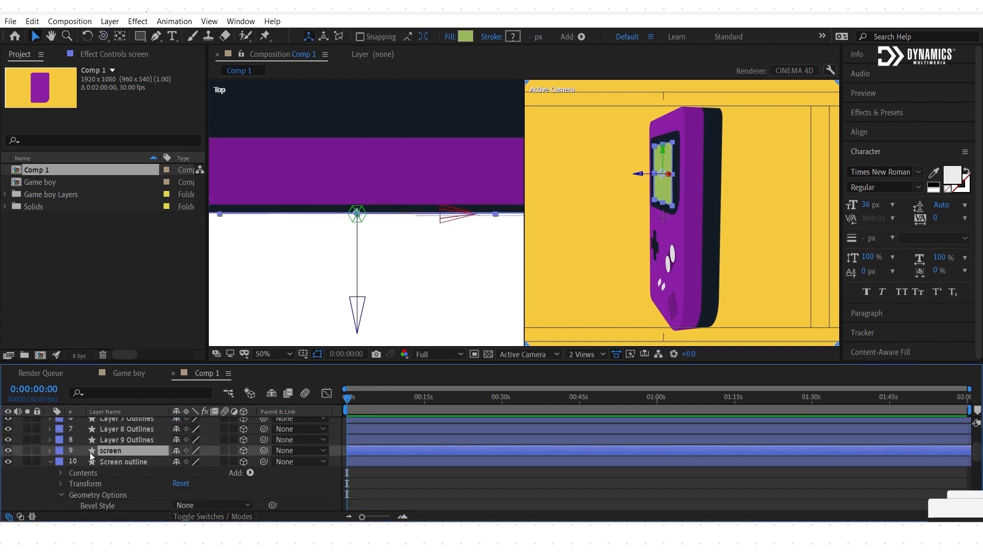
{"action": "left_click", "coordinate": [358, 312]}
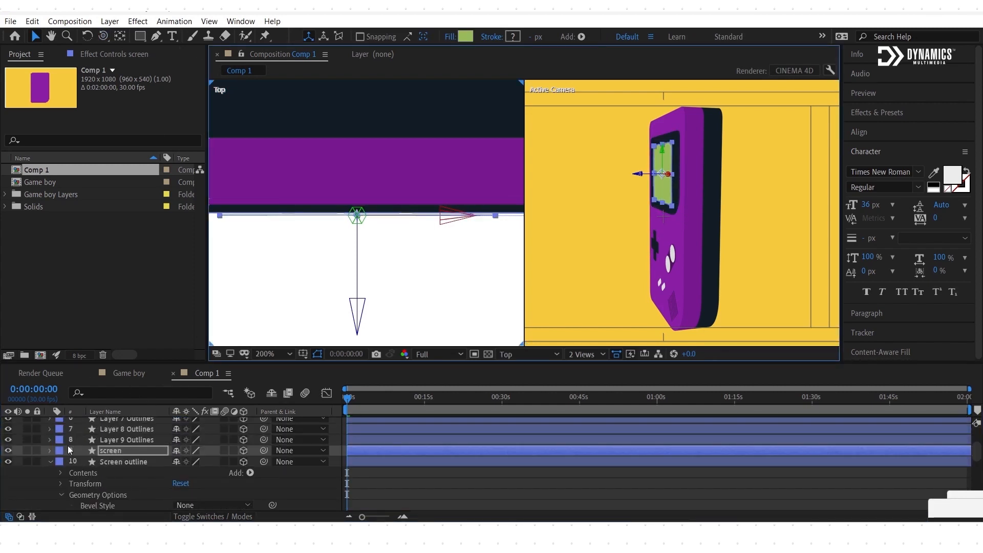
Step: Set the Extrusion Depth of the screen layer to 17 in its Geometry Options
{"action": "left_click", "coordinate": [48, 448]}
{"action": "scroll", "coordinate": [172, 460], "scroll_direction": "down", "scroll_amount": 3}
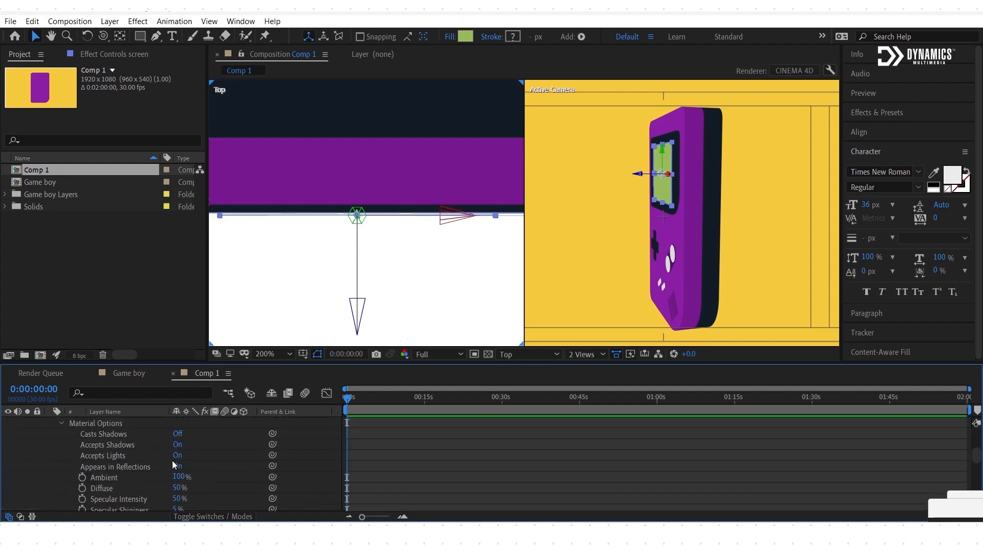
{"action": "scroll", "coordinate": [211, 491], "scroll_direction": "down", "scroll_amount": 2}
{"action": "scroll", "coordinate": [188, 471], "scroll_direction": "up", "scroll_amount": 3}
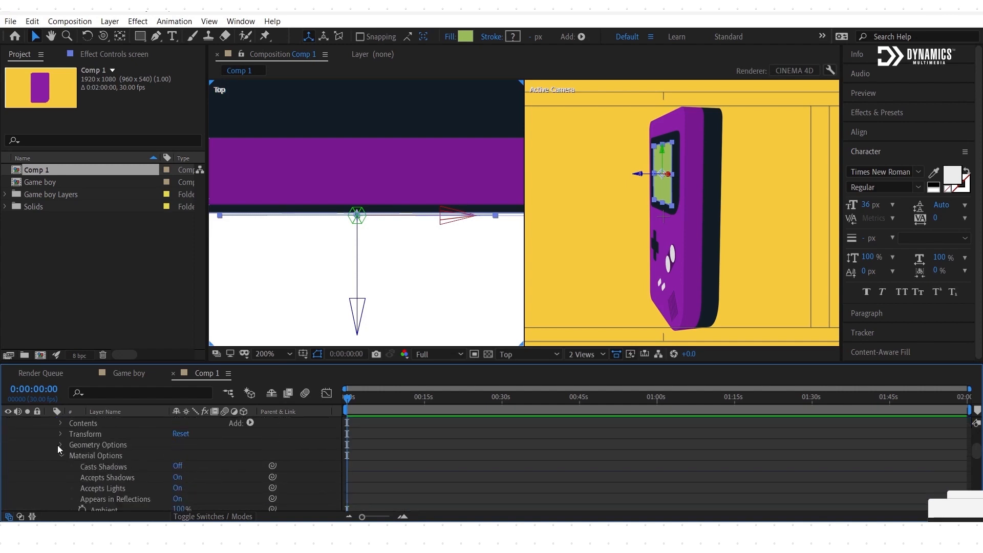
{"action": "left_click", "coordinate": [60, 444]}
{"action": "left_click_drag", "start_coordinate": [177, 488], "coordinate": [187, 488]}
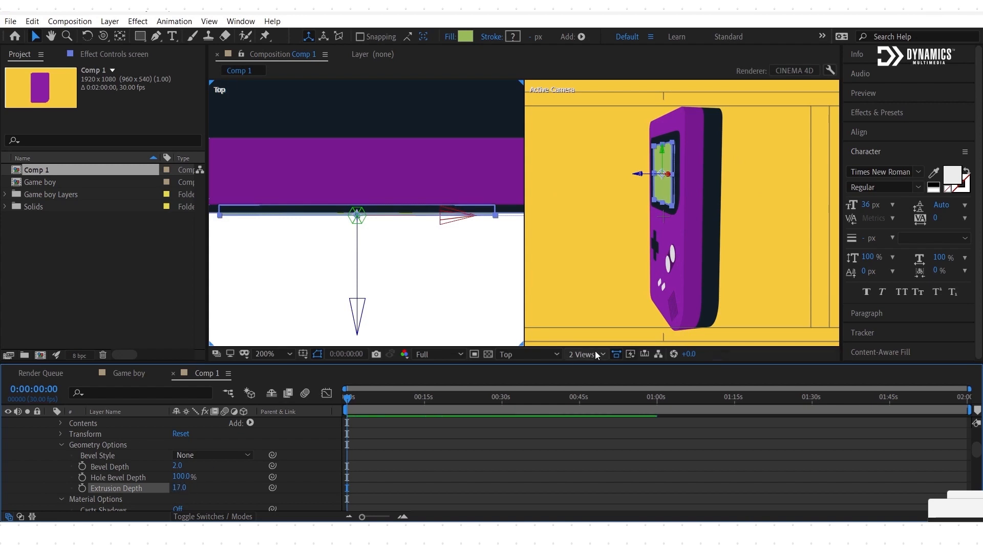
Step: Rename Layer 5 Outlines, the upper of the two round white buttons, as "btn 1"
{"action": "left_click", "coordinate": [672, 254]}
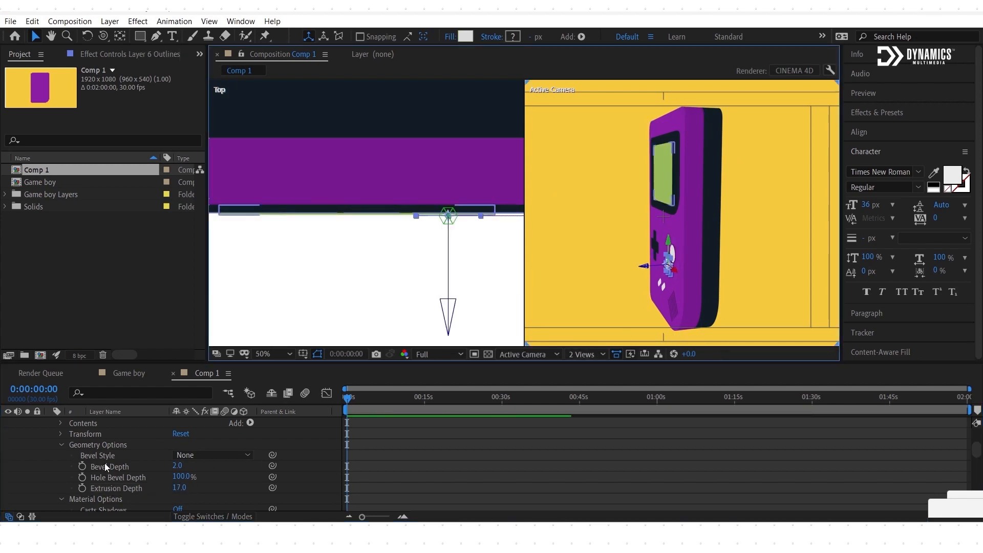
{"action": "scroll", "coordinate": [105, 463], "scroll_direction": "up", "scroll_amount": 2}
{"action": "scroll", "coordinate": [105, 463], "scroll_direction": "down", "scroll_amount": 2}
{"action": "scroll", "coordinate": [109, 463], "scroll_direction": "up", "scroll_amount": 3}
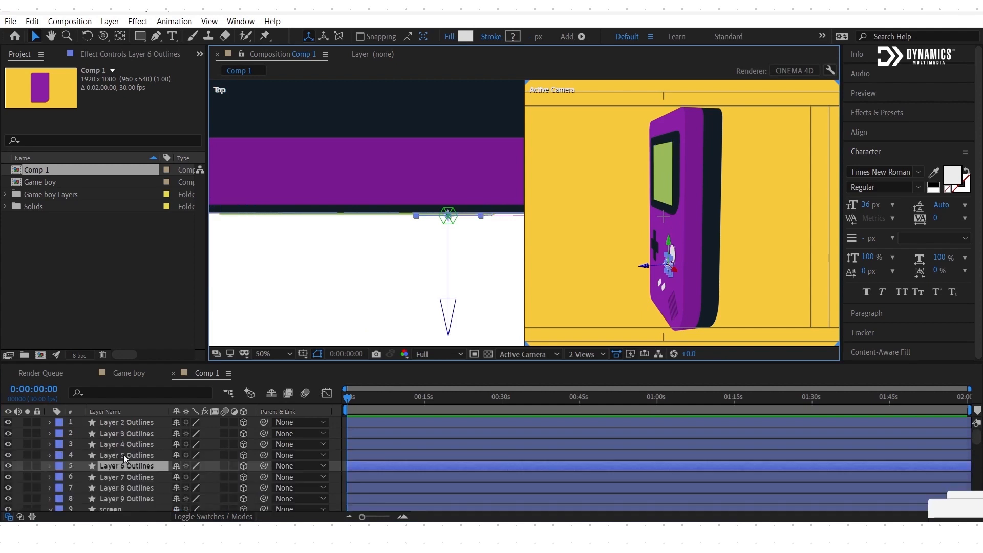
{"action": "left_click", "coordinate": [124, 455]}
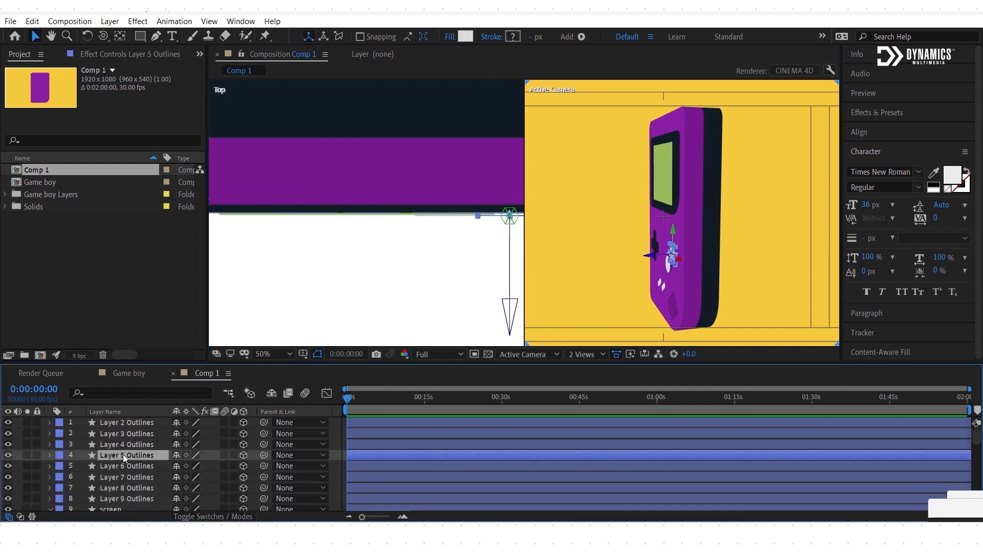
{"action": "type", "text": "B"}
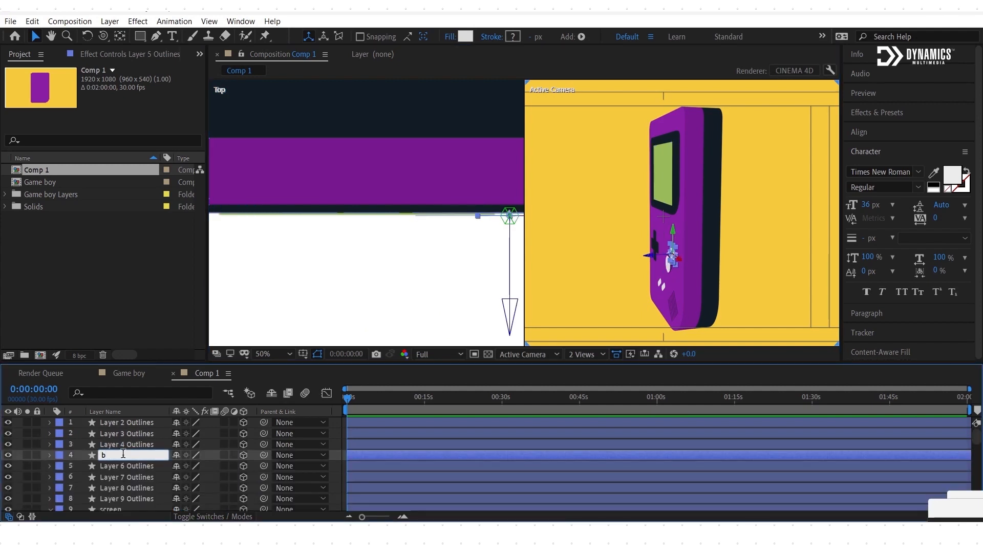
{"action": "type", "text": "b"}
Step: Rename Layer 6 Outlines, the lower of the two round white buttons, as "btn 2"
{"action": "left_click", "coordinate": [134, 469]}
{"action": "key", "text": "Return"}
{"action": "type", "text": "b"}
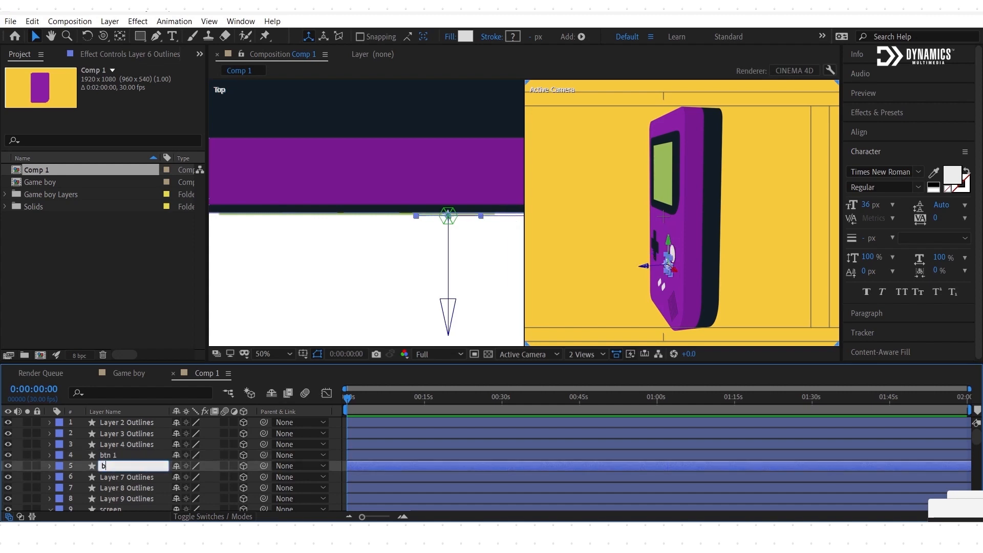
{"action": "type", "text": "tn 2"}
{"action": "key", "text": "Return"}
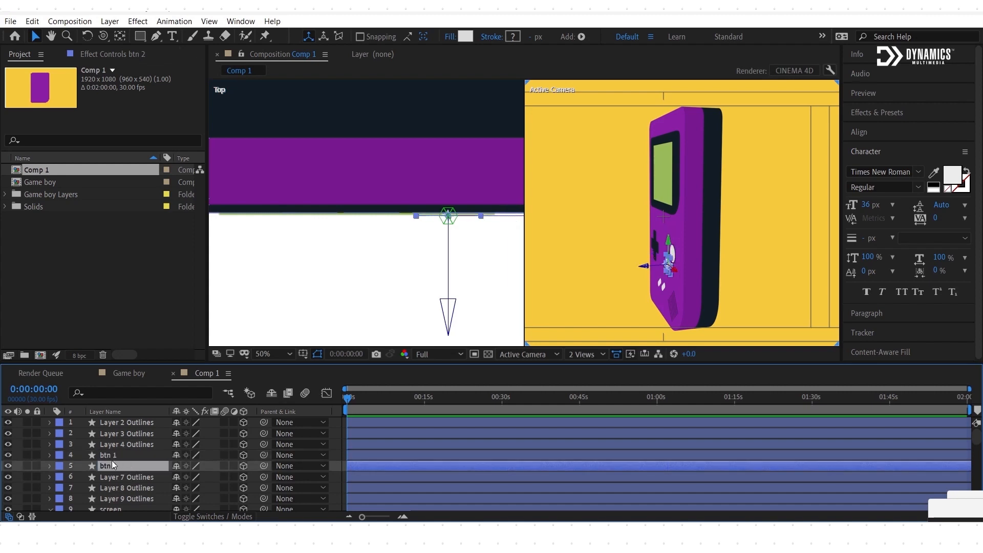
{"action": "left_click", "coordinate": [114, 456], "text": "shift"}
{"action": "left_click", "coordinate": [50, 455]}
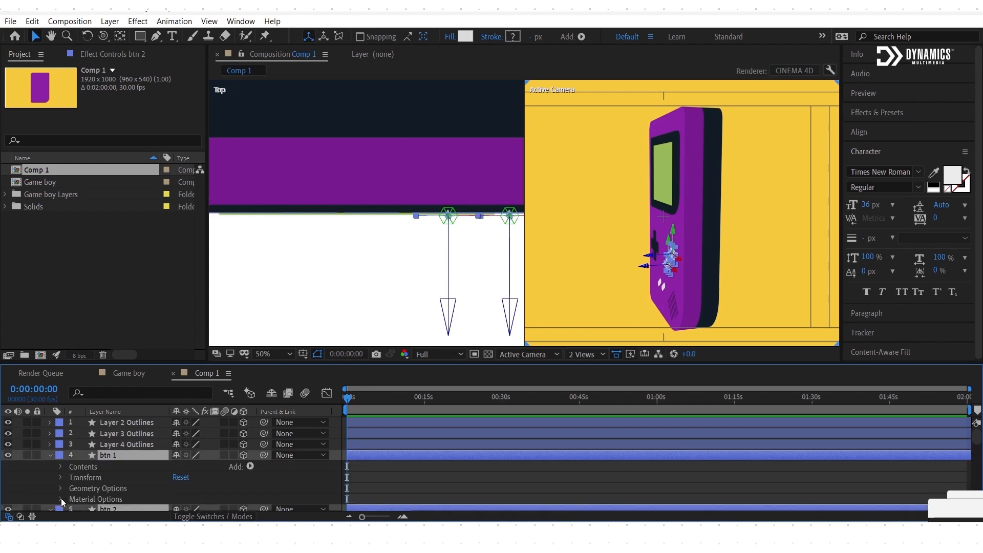
{"action": "left_click", "coordinate": [60, 488]}
{"action": "scroll", "coordinate": [64, 490], "scroll_direction": "down", "scroll_amount": 1}
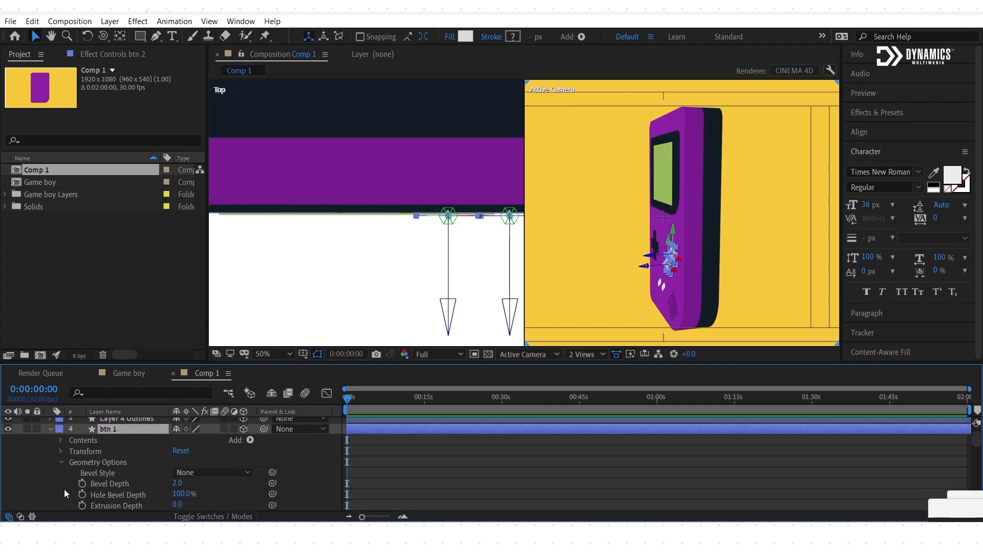
{"action": "left_click", "coordinate": [450, 316]}
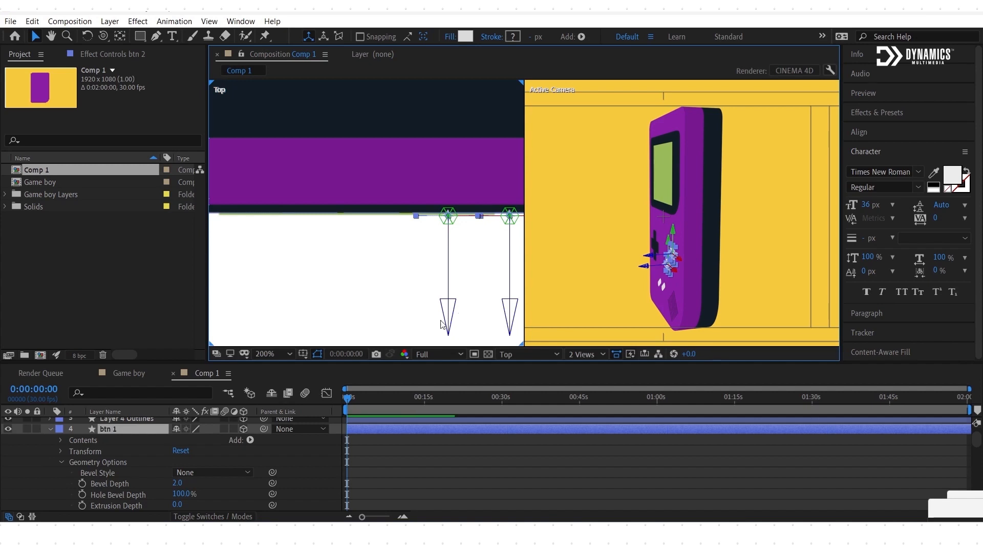
{"action": "left_click", "coordinate": [50, 430]}
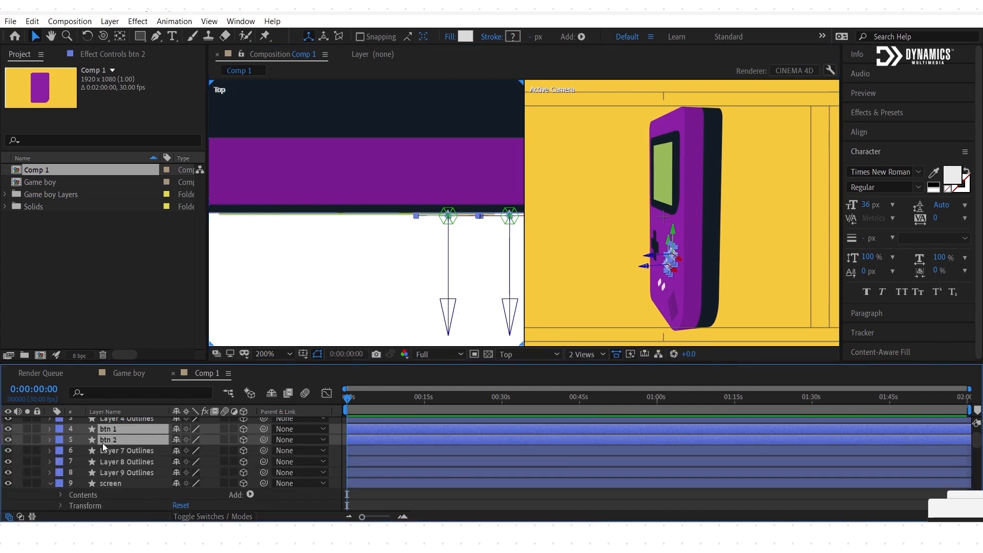
Step: Rename Layer 4 Outlines, the left one of the two small white pill buttons, as "sbtn 2"
{"action": "left_click", "coordinate": [129, 443]}
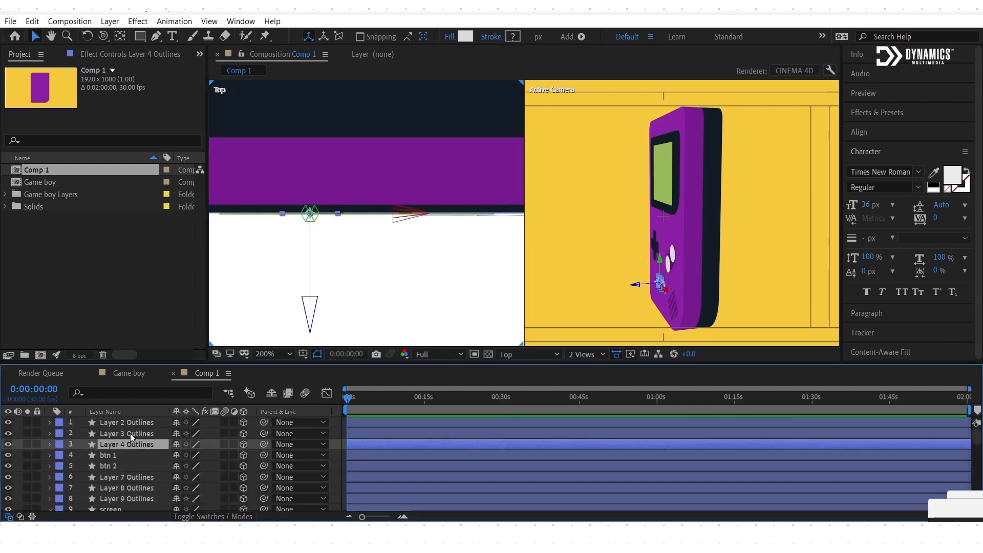
{"action": "left_click", "coordinate": [130, 434]}
{"action": "left_click", "coordinate": [132, 446], "text": "shift"}
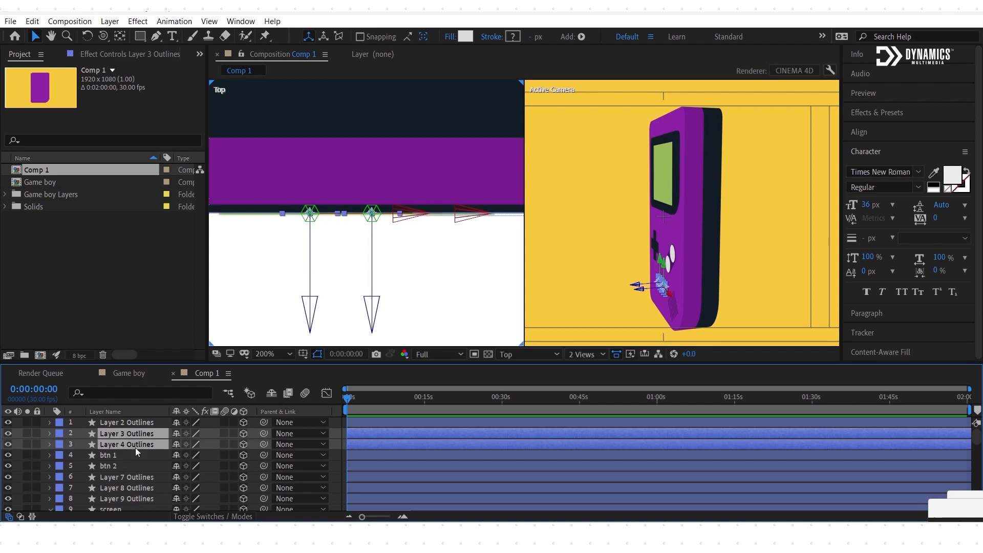
{"action": "left_click", "coordinate": [135, 446]}
{"action": "key", "text": "Return"}
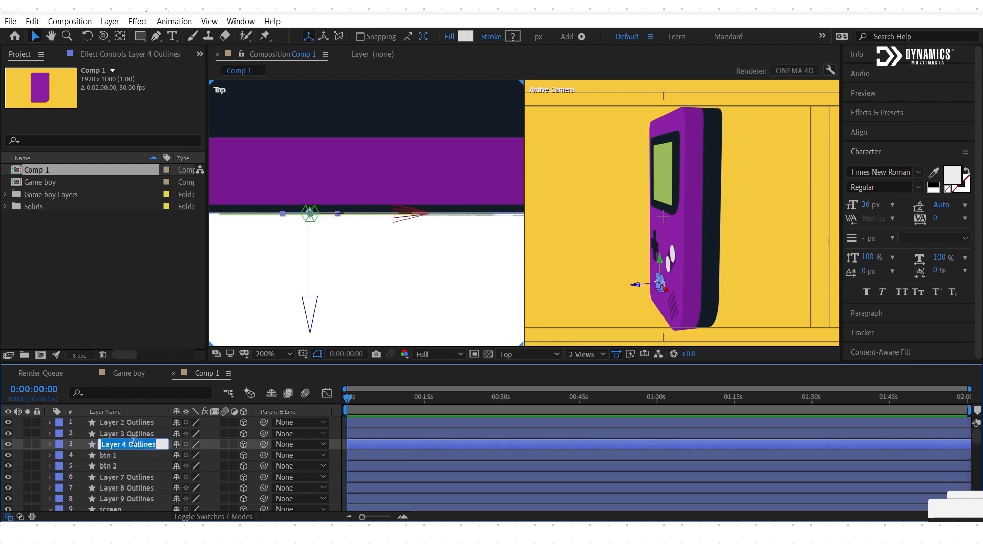
{"action": "type", "text": "sbtn"}
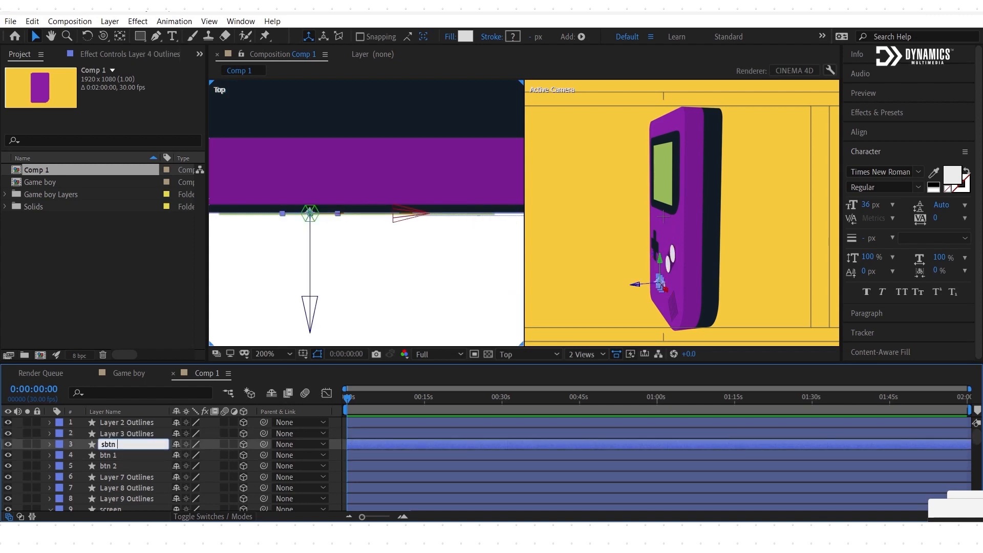
{"action": "type", "text": " 2"}
{"action": "key", "text": "Return"}
Step: Rename Layer 3 Outlines, the other small white pill button, as "sbtn 1"
{"action": "left_click", "coordinate": [108, 436]}
{"action": "key", "text": "Return"}
{"action": "type", "text": "sbtn 2"}
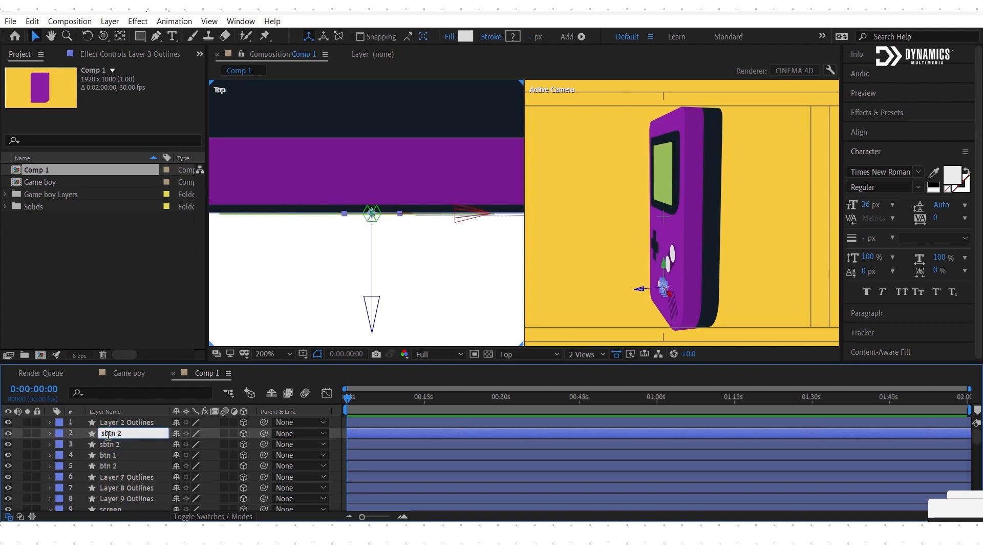
{"action": "type", "text": "1"}
{"action": "left_click", "coordinate": [146, 443]}
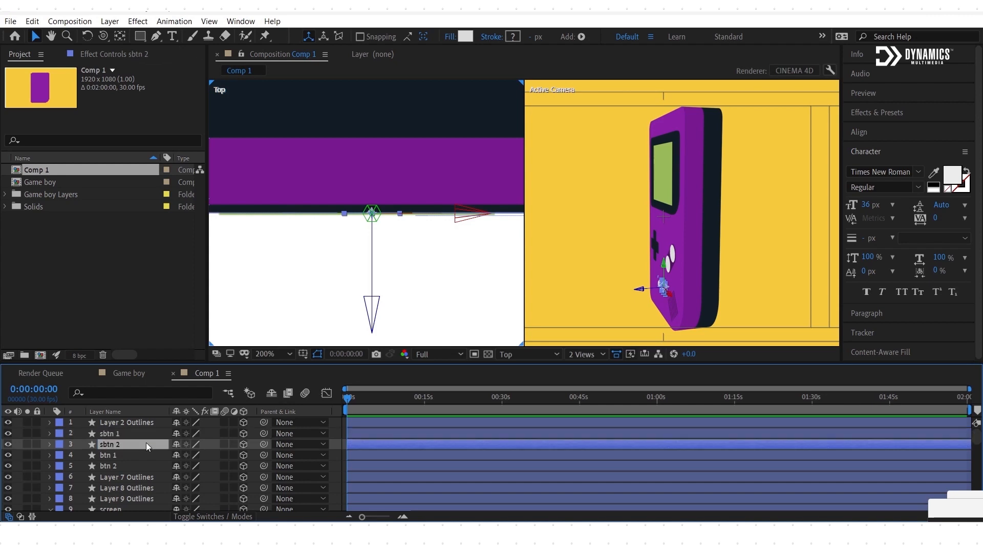
Step: Move Layer 8 Outlines, the dark cross-shaped button, above Layer 7 Outlines in the layer stack and rename it "plus btn"
{"action": "left_click", "coordinate": [139, 423]}
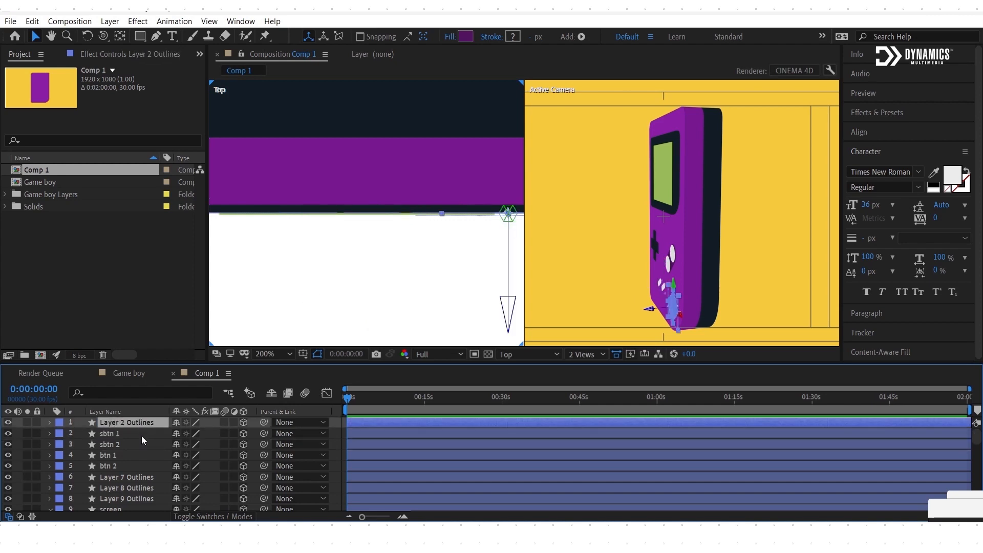
{"action": "left_click", "coordinate": [656, 246]}
{"action": "left_click", "coordinate": [137, 477]}
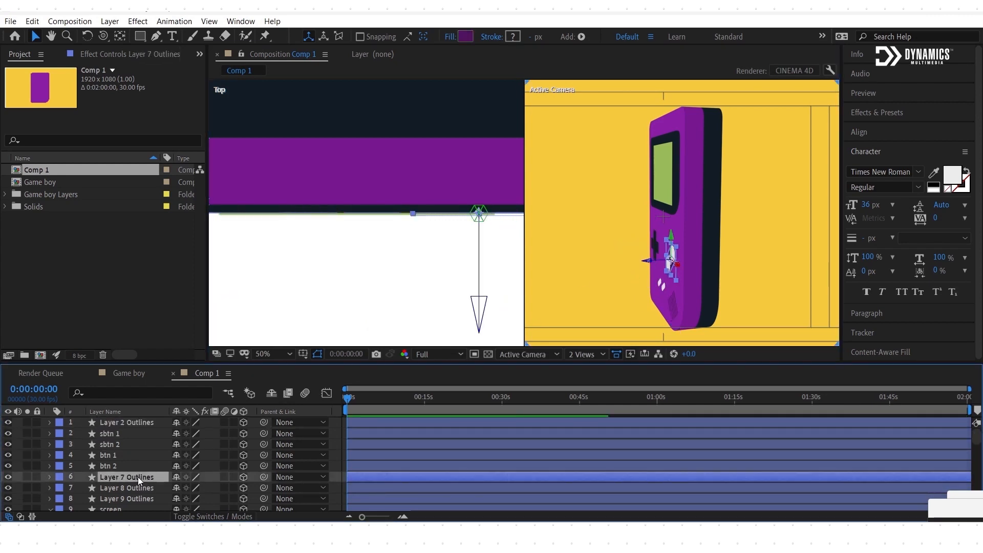
{"action": "mouse_move", "coordinate": [139, 487]}
{"action": "left_mouse_down"}
{"action": "mouse_move", "coordinate": [140, 473]}
{"action": "mouse_move", "coordinate": [131, 474]}
{"action": "left_mouse_up"}
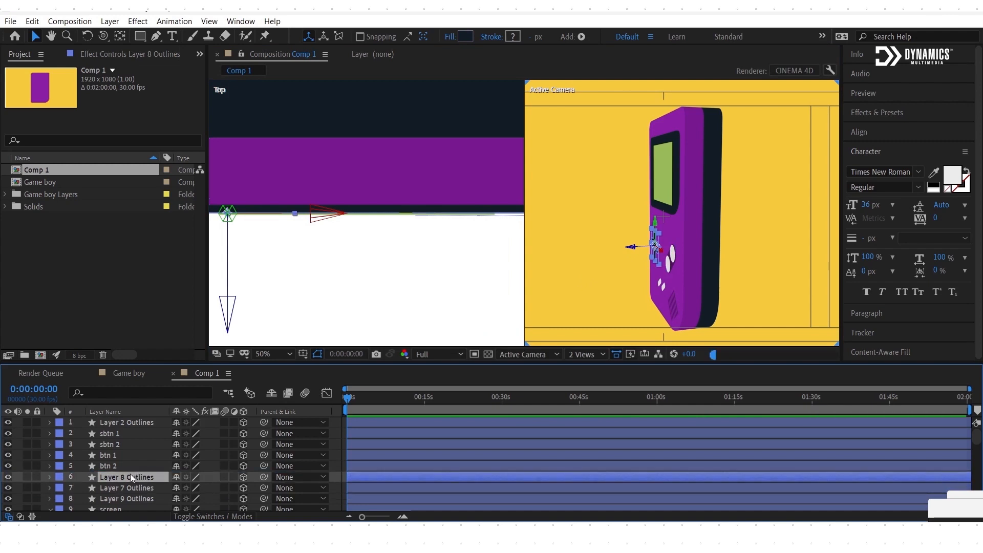
{"action": "key", "text": "Return"}
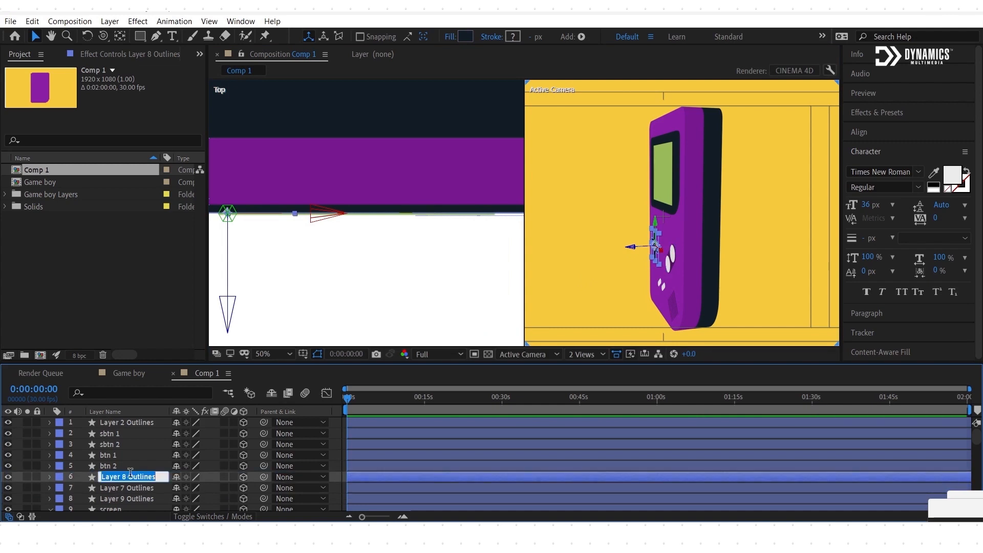
{"action": "type", "text": "plus btn"}
{"action": "key", "text": "Return"}
Step: Move sbtn 1, sbtn 2, btn 1, btn 2 and plus btn together slightly forward along Z, in front of the body
{"action": "left_click", "coordinate": [70, 437], "text": "shift"}
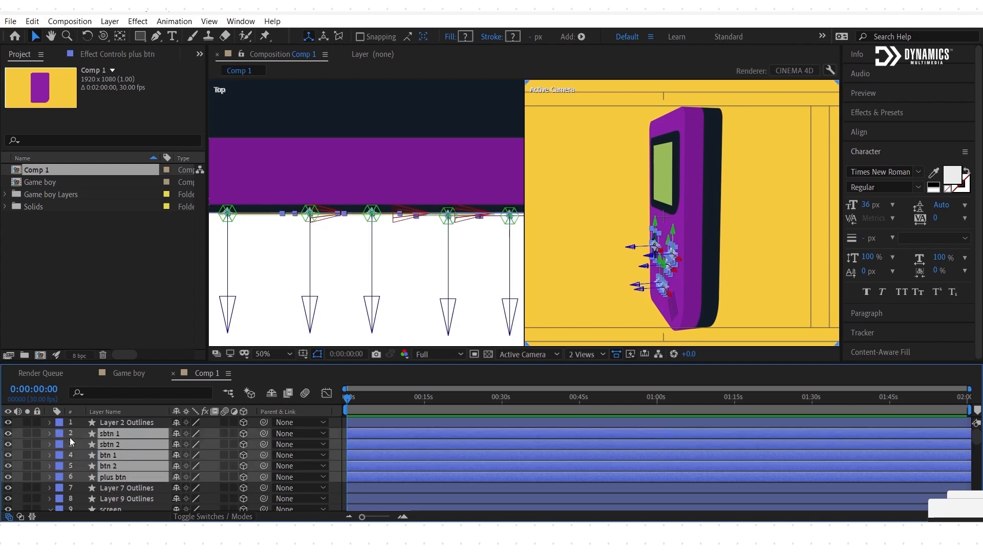
{"action": "left_click_drag", "start_coordinate": [310, 309], "coordinate": [316, 324]}
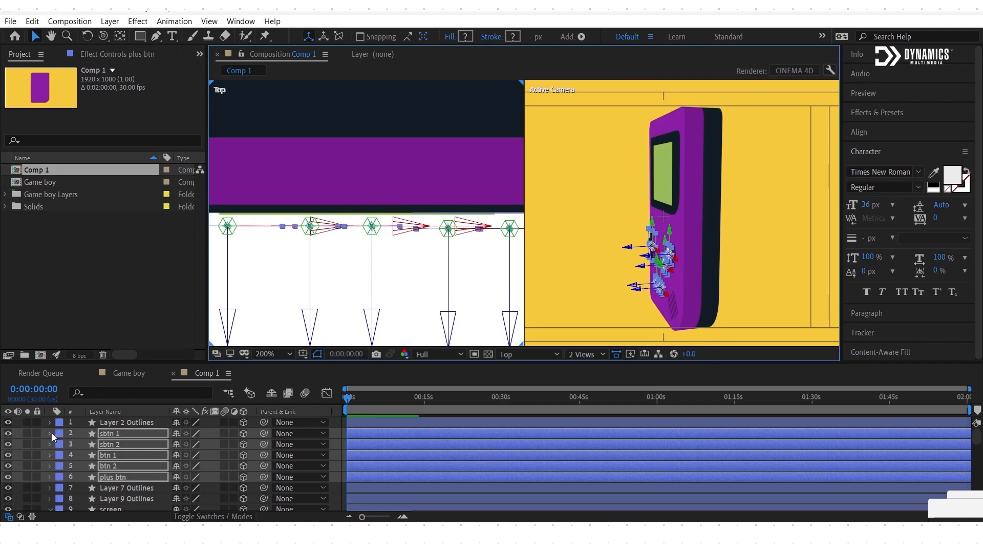
Step: Extrude sbtn 1 and sbtn 2 equally in their Geometry Options, with an Extrusion Depth of 40
{"action": "left_click", "coordinate": [50, 434]}
{"action": "left_click", "coordinate": [250, 444]}
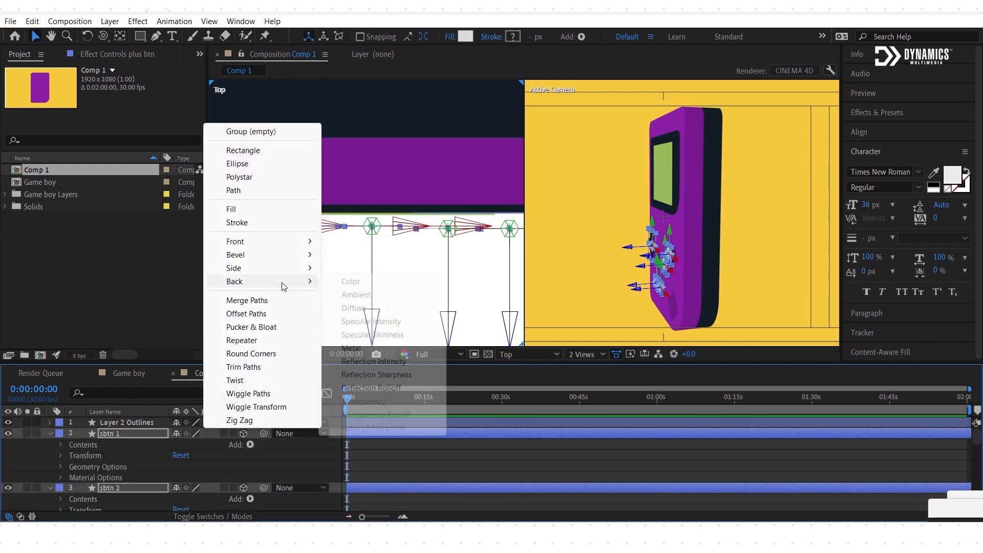
{"action": "left_click", "coordinate": [61, 466]}
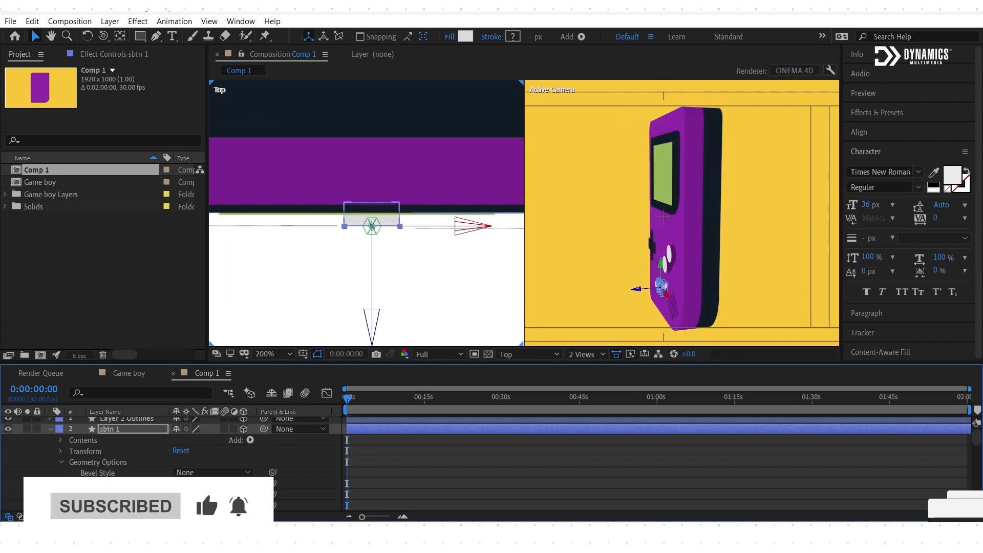
{"action": "left_click", "coordinate": [64, 462]}
{"action": "scroll", "coordinate": [65, 463], "scroll_direction": "down", "scroll_amount": 1}
{"action": "left_click", "coordinate": [61, 483]}
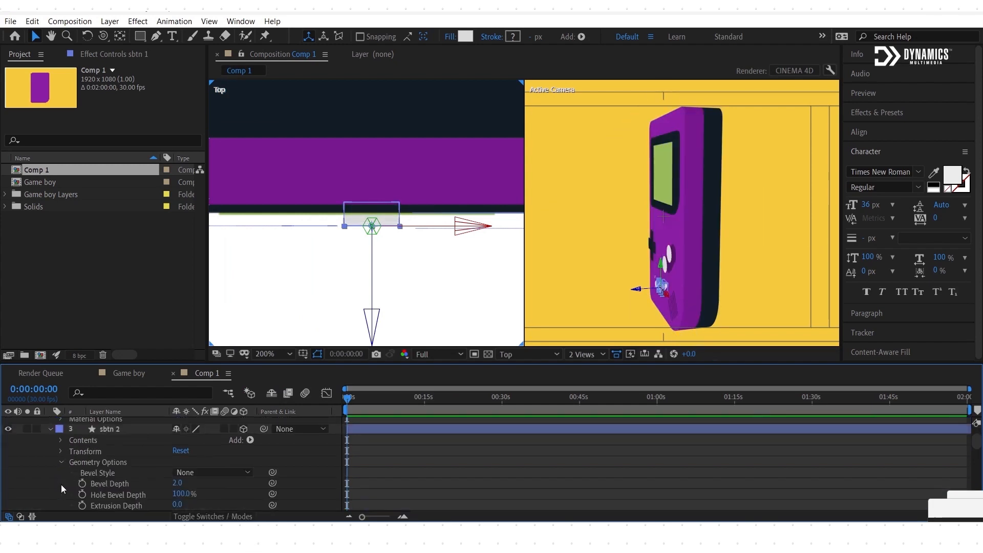
{"action": "scroll", "coordinate": [61, 484], "scroll_direction": "down", "scroll_amount": 1}
{"action": "left_click_drag", "start_coordinate": [183, 473], "coordinate": [207, 472]}
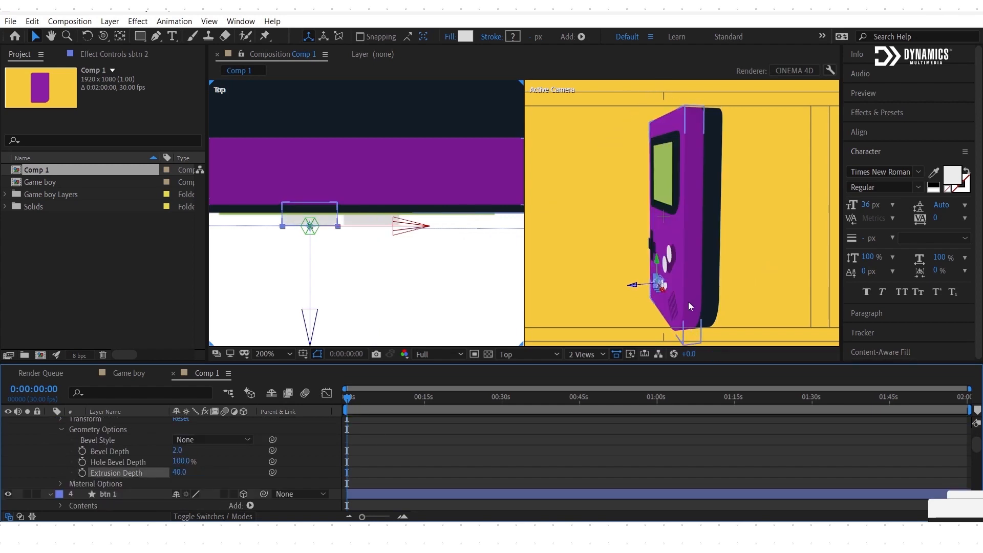
Step: Set the Extrusion Depth of btn 1, the upper round button, to 40 in its Geometry Options
{"action": "scroll", "coordinate": [687, 294], "scroll_direction": "up", "scroll_amount": 2}
{"action": "scroll", "coordinate": [684, 297], "scroll_direction": "up", "scroll_amount": 2}
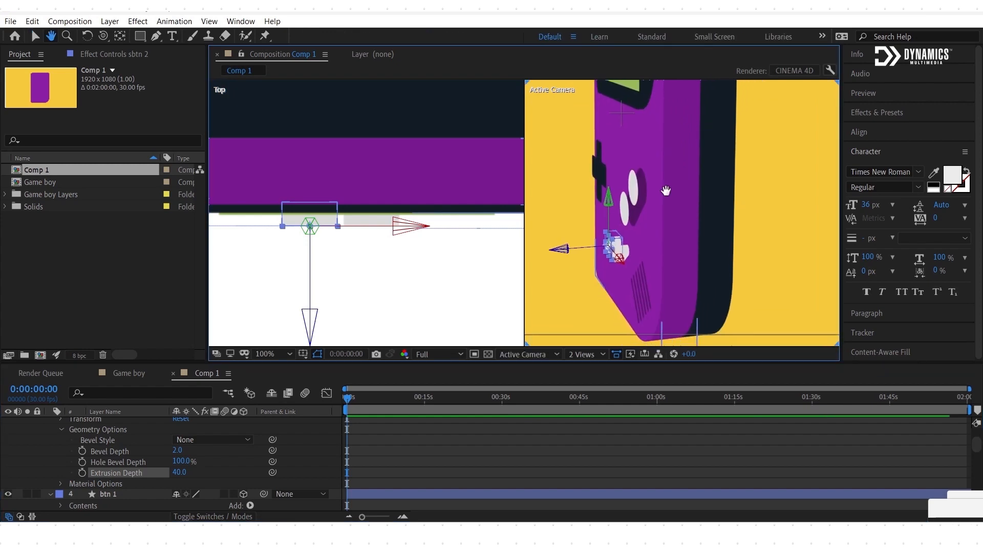
{"action": "scroll", "coordinate": [625, 259], "scroll_direction": "up", "scroll_amount": 2}
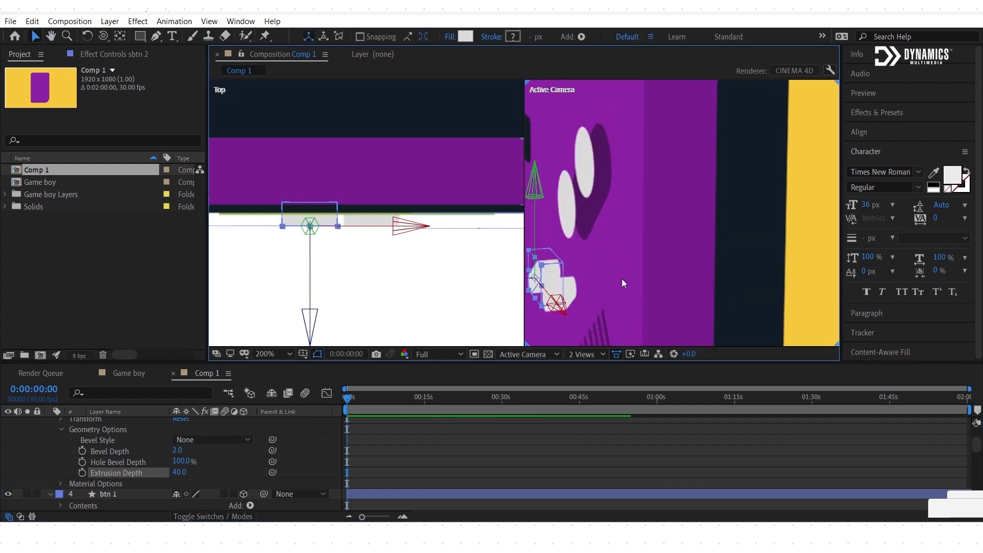
{"action": "left_click", "coordinate": [594, 175]}
{"action": "scroll", "coordinate": [112, 496], "scroll_direction": "down", "scroll_amount": 3}
{"action": "scroll", "coordinate": [113, 496], "scroll_direction": "down", "scroll_amount": 2}
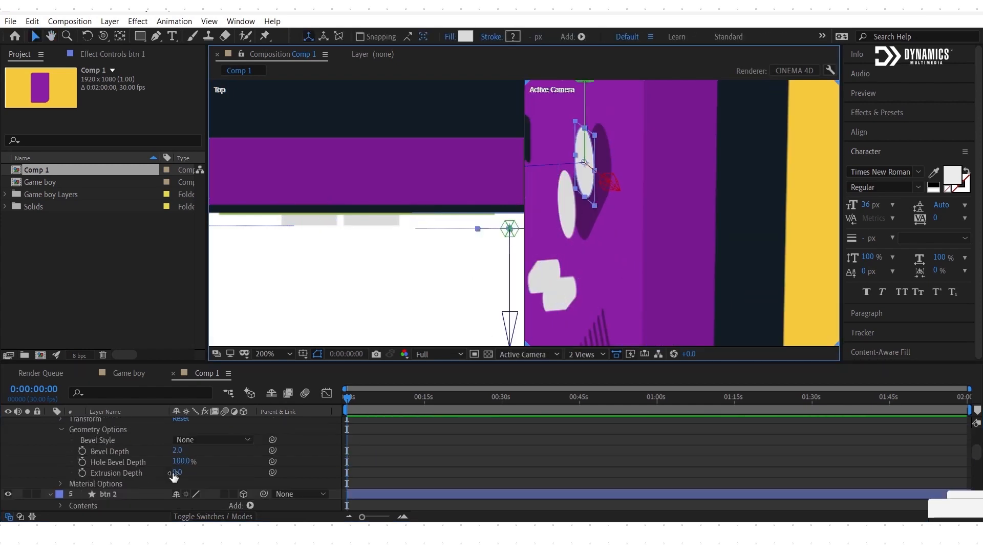
{"action": "mouse_move", "coordinate": [177, 472]}
{"action": "left_mouse_down"}
{"action": "mouse_move", "coordinate": [197, 470]}
{"action": "mouse_move", "coordinate": [189, 472]}
{"action": "left_mouse_up"}
Step: Set the Extrusion Depth of btn 2, the lower round button, to 40 in its Geometry Options
{"action": "scroll", "coordinate": [188, 474], "scroll_direction": "down", "scroll_amount": 5}
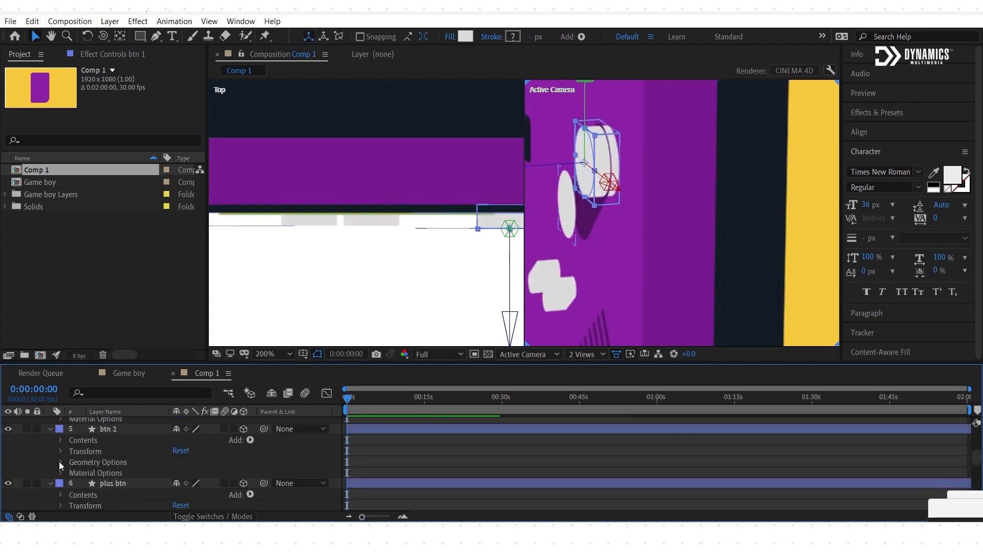
{"action": "left_click", "coordinate": [61, 462]}
{"action": "left_click_drag", "start_coordinate": [179, 504], "coordinate": [207, 504]}
Step: Set the Extrusion Depth of plus btn to 40 in its Geometry Options
{"action": "scroll", "coordinate": [680, 255], "scroll_direction": "down", "scroll_amount": 1}
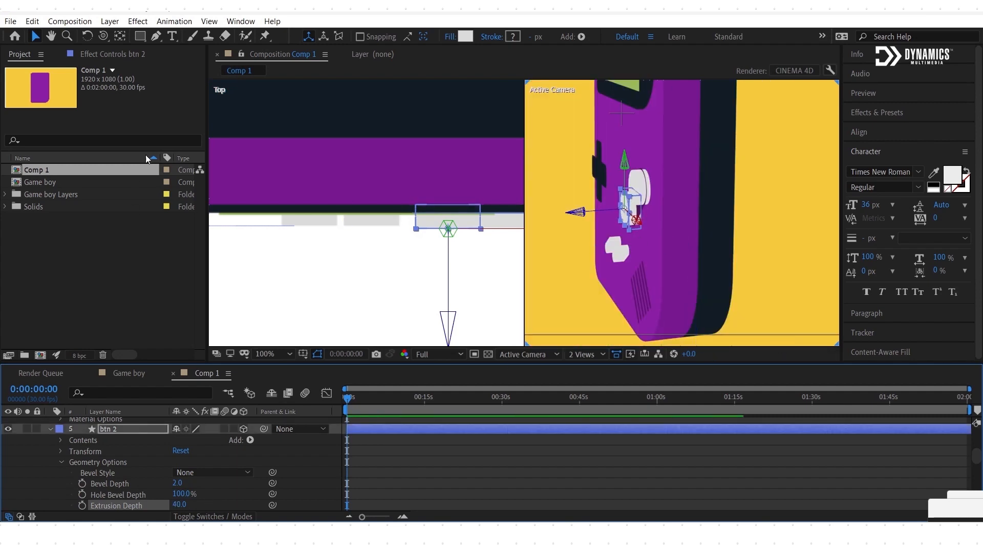
{"action": "left_click", "coordinate": [104, 35]}
{"action": "left_click_drag", "start_coordinate": [645, 248], "coordinate": [717, 253]}
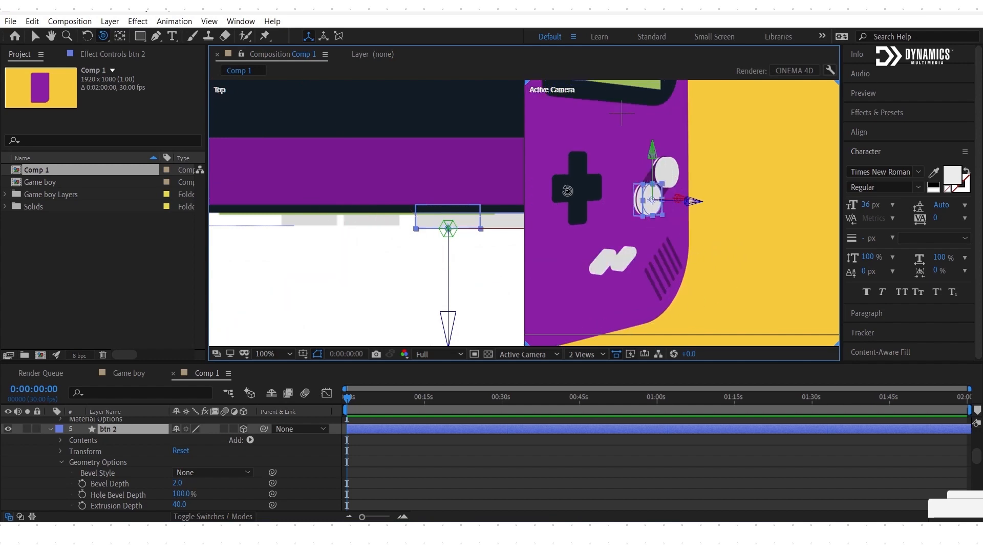
{"action": "left_click_drag", "start_coordinate": [633, 231], "coordinate": [754, 251]}
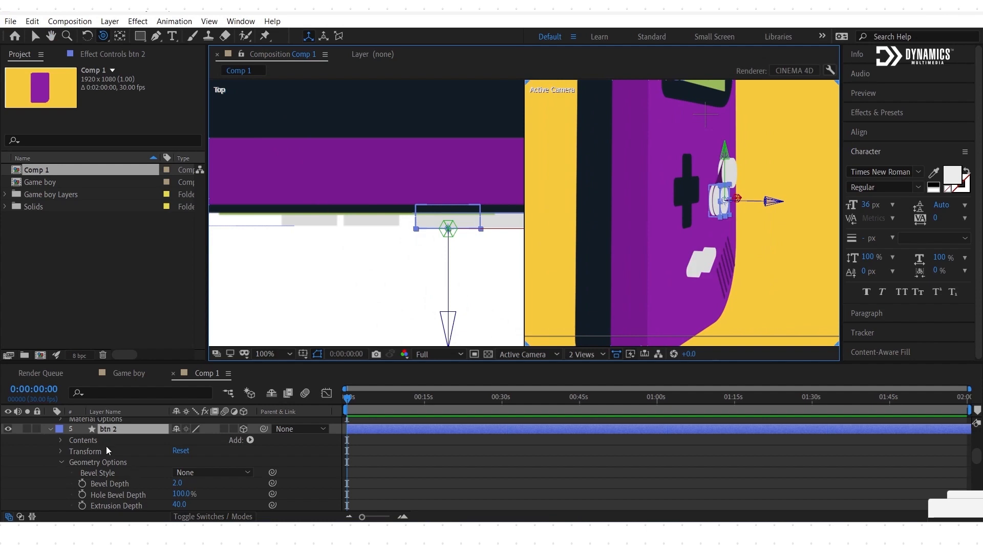
{"action": "scroll", "coordinate": [108, 446], "scroll_direction": "down", "scroll_amount": 3}
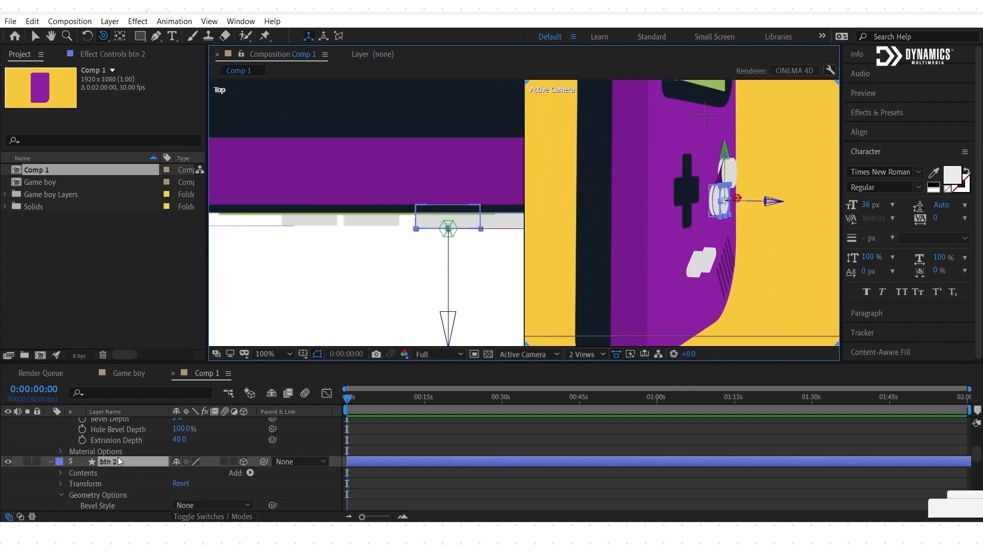
{"action": "scroll", "coordinate": [116, 454], "scroll_direction": "up", "scroll_amount": 3}
{"action": "scroll", "coordinate": [118, 456], "scroll_direction": "down", "scroll_amount": 3}
{"action": "left_click", "coordinate": [123, 462]}
{"action": "left_click", "coordinate": [124, 463]}
{"action": "scroll", "coordinate": [126, 474], "scroll_direction": "down", "scroll_amount": 3}
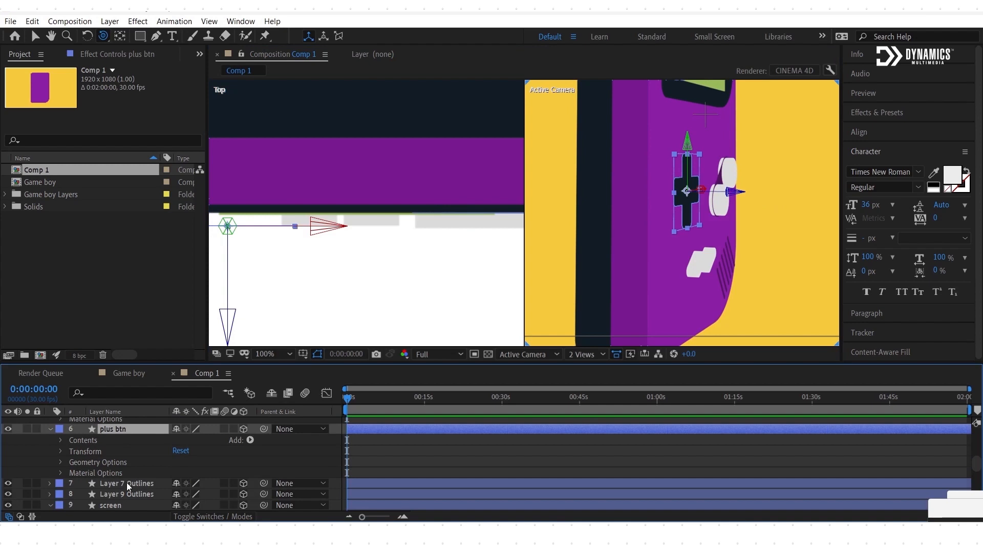
{"action": "left_click", "coordinate": [61, 462]}
{"action": "left_click_drag", "start_coordinate": [178, 505], "coordinate": [203, 506]}
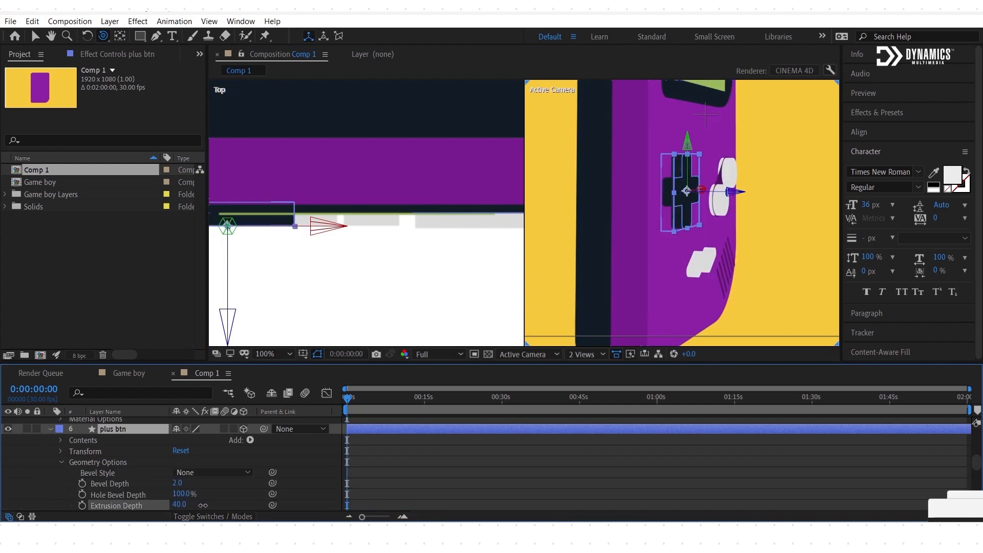
Step: Collapse the expanded properties of the plus btn and Screen outline layers in the timeline
{"action": "left_click", "coordinate": [50, 429]}
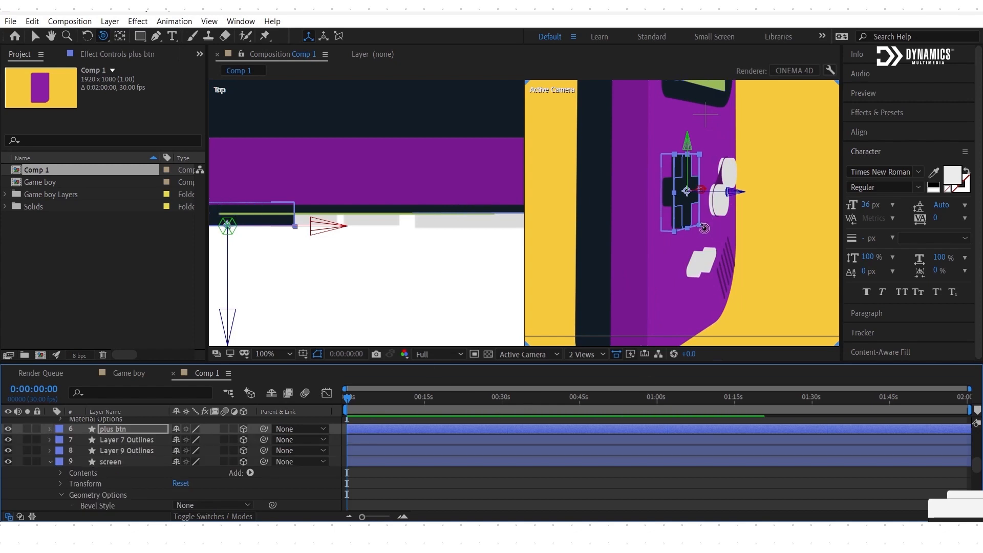
{"action": "scroll", "coordinate": [94, 481], "scroll_direction": "down", "scroll_amount": 5}
{"action": "left_click", "coordinate": [111, 463]}
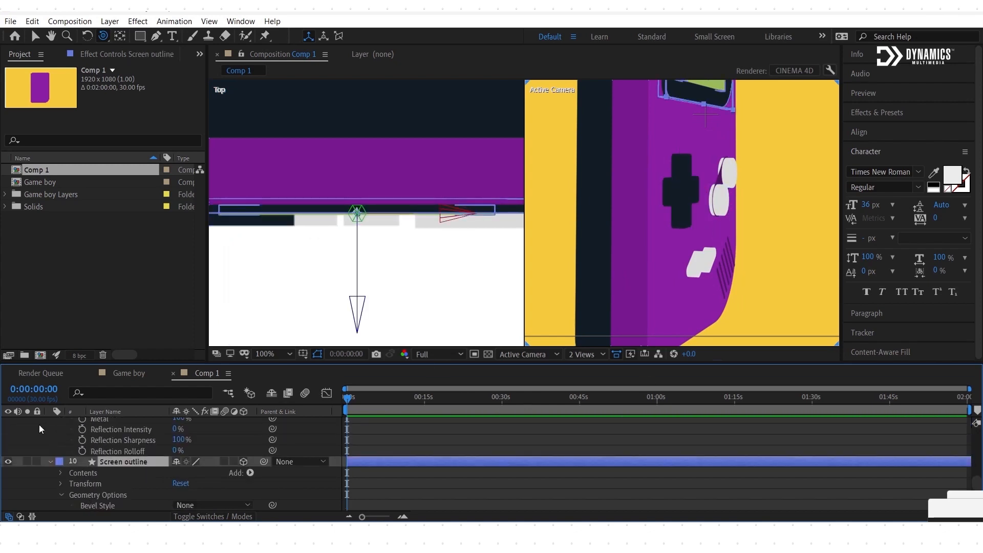
{"action": "left_click", "coordinate": [51, 461]}
{"action": "scroll", "coordinate": [117, 464], "scroll_direction": "up", "scroll_amount": 6}
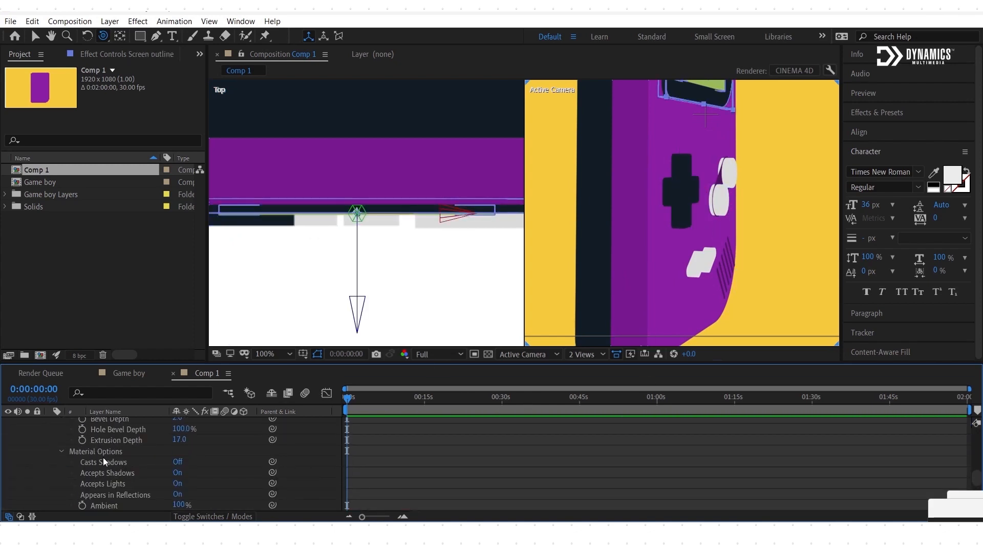
Step: Collapse the remaining expanded layer properties below plus btn and select Layer 9 Outlines to see which shape it is
{"action": "left_click", "coordinate": [61, 451]}
{"action": "left_click", "coordinate": [50, 495]}
{"action": "left_click", "coordinate": [124, 485]}
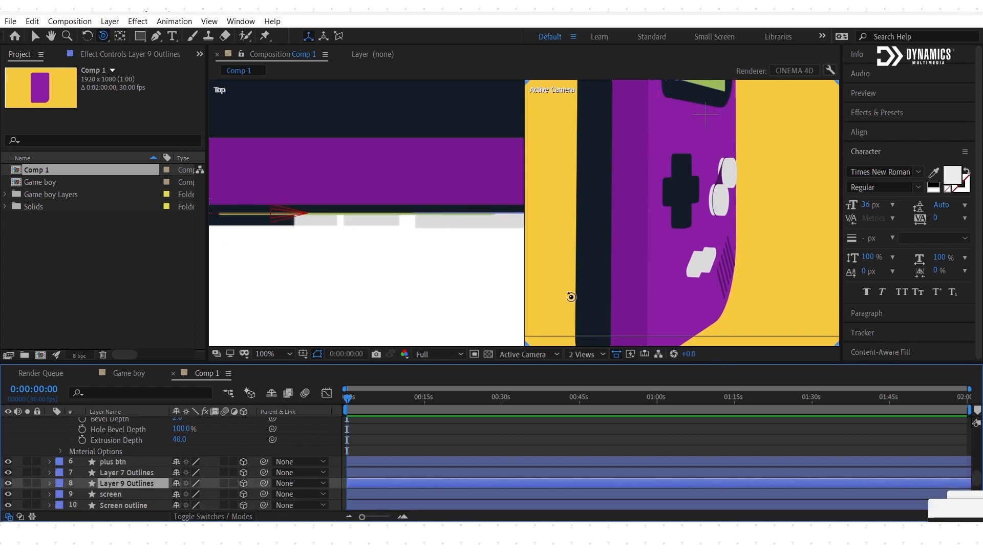
{"action": "scroll", "coordinate": [612, 257], "scroll_direction": "down", "scroll_amount": 3}
{"action": "scroll", "coordinate": [612, 258], "scroll_direction": "up", "scroll_amount": 1}
Step: Move Layer 7 Outlines, the shadow behind the round buttons, slightly back along Z toward the body in the Top view
{"action": "left_click", "coordinate": [105, 473]}
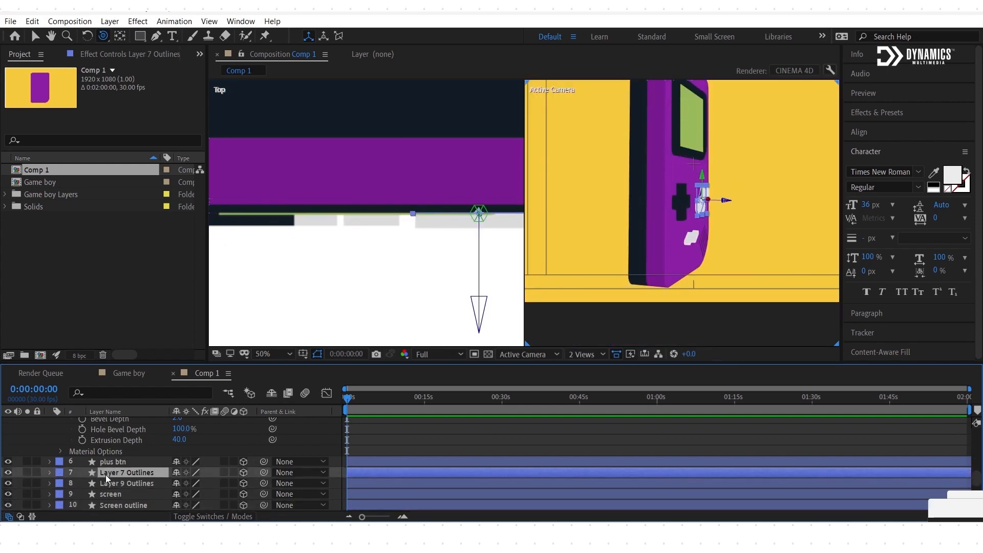
{"action": "scroll", "coordinate": [494, 225], "scroll_direction": "up", "scroll_amount": 1}
{"action": "scroll", "coordinate": [493, 225], "scroll_direction": "down", "scroll_amount": 1}
{"action": "key", "text": "v"}
{"action": "left_click", "coordinate": [478, 307]}
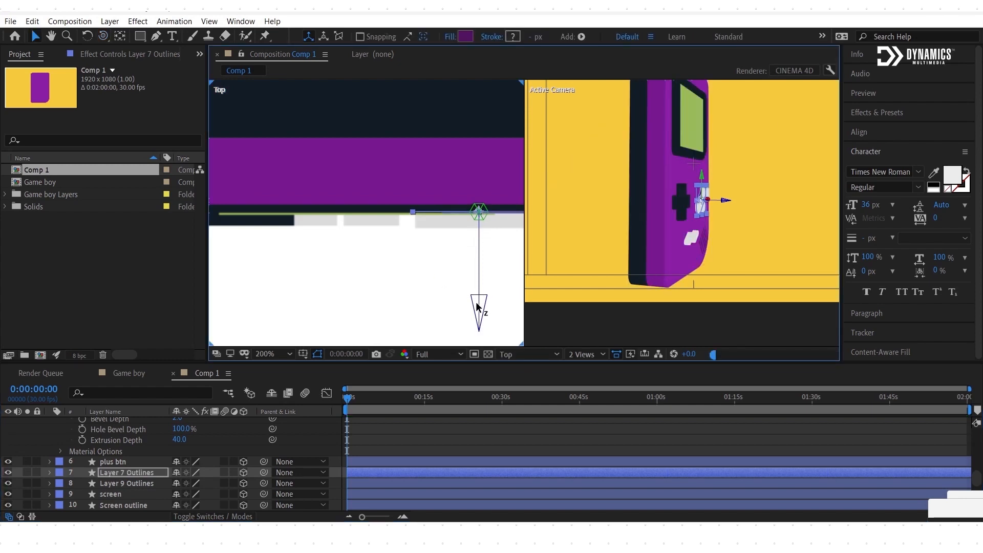
{"action": "scroll", "coordinate": [682, 214], "scroll_direction": "up", "scroll_amount": 5}
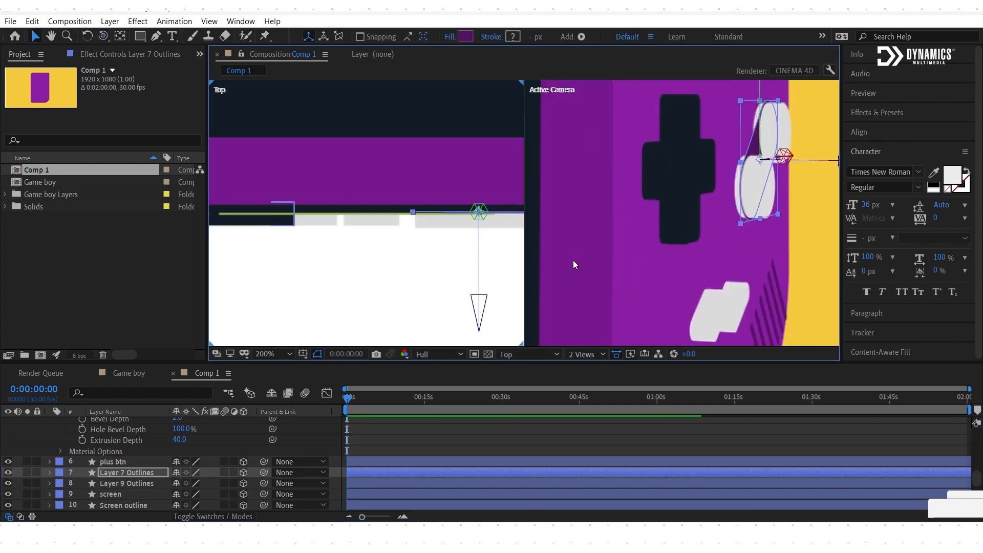
{"action": "left_click_drag", "start_coordinate": [479, 307], "coordinate": [473, 302]}
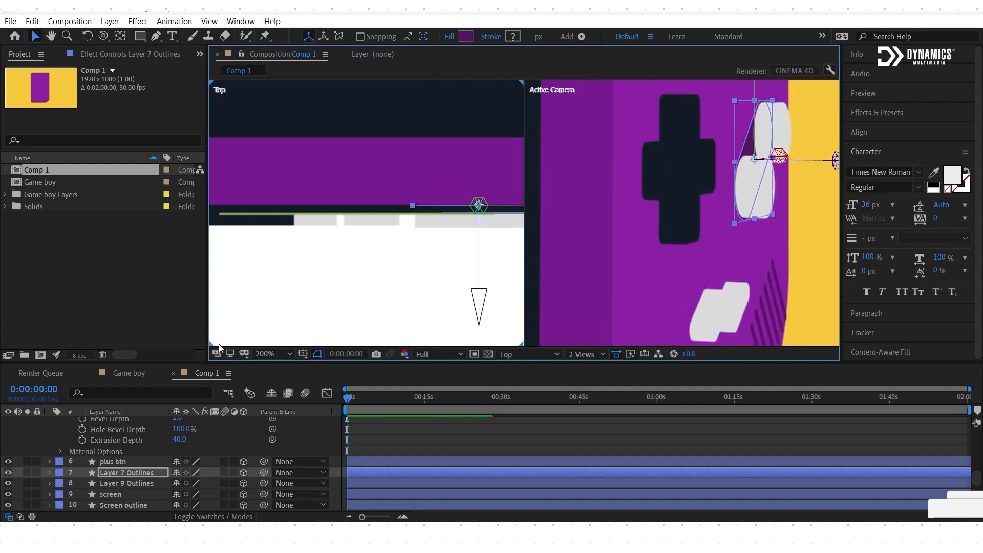
Step: Add a Side Color property to Group 1 of btn 1, the upper round button
{"action": "scroll", "coordinate": [150, 434], "scroll_direction": "up", "scroll_amount": 3}
{"action": "left_click", "coordinate": [778, 149]}
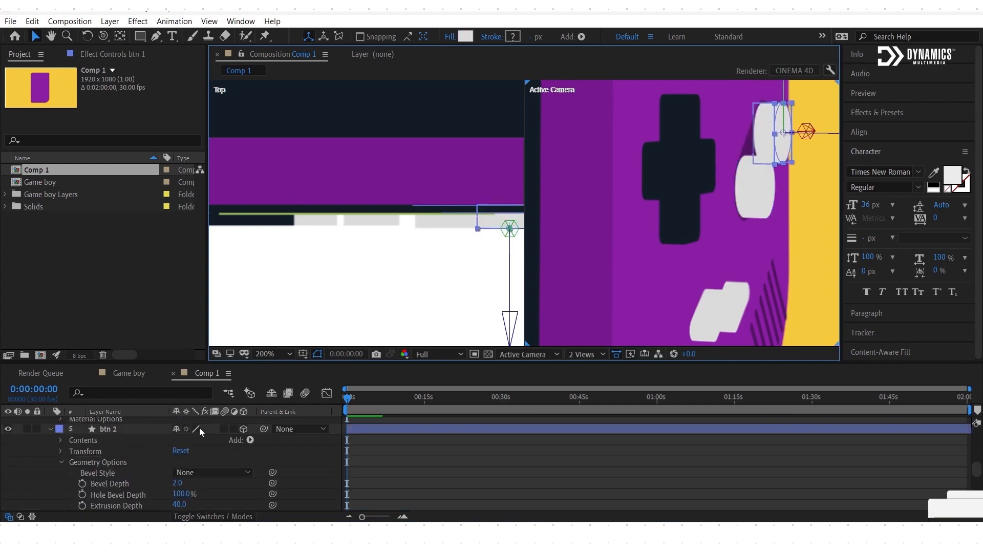
{"action": "scroll", "coordinate": [131, 457], "scroll_direction": "up", "scroll_amount": 4}
{"action": "scroll", "coordinate": [132, 457], "scroll_direction": "down", "scroll_amount": 2}
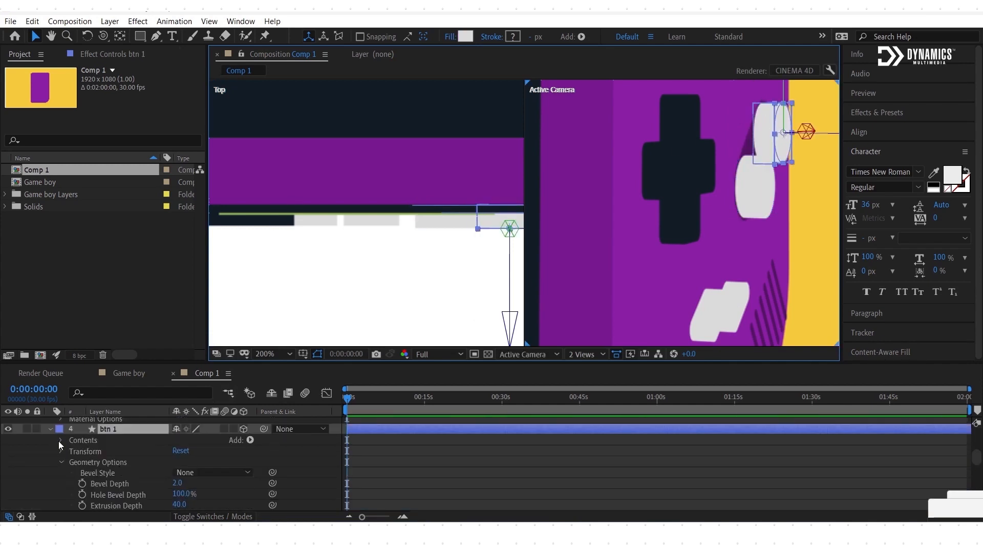
{"action": "left_click", "coordinate": [60, 440]}
{"action": "left_click", "coordinate": [95, 451]}
{"action": "left_click", "coordinate": [250, 440]}
{"action": "mouse_move", "coordinate": [241, 266]}
{"action": "left_click", "coordinate": [351, 262]}
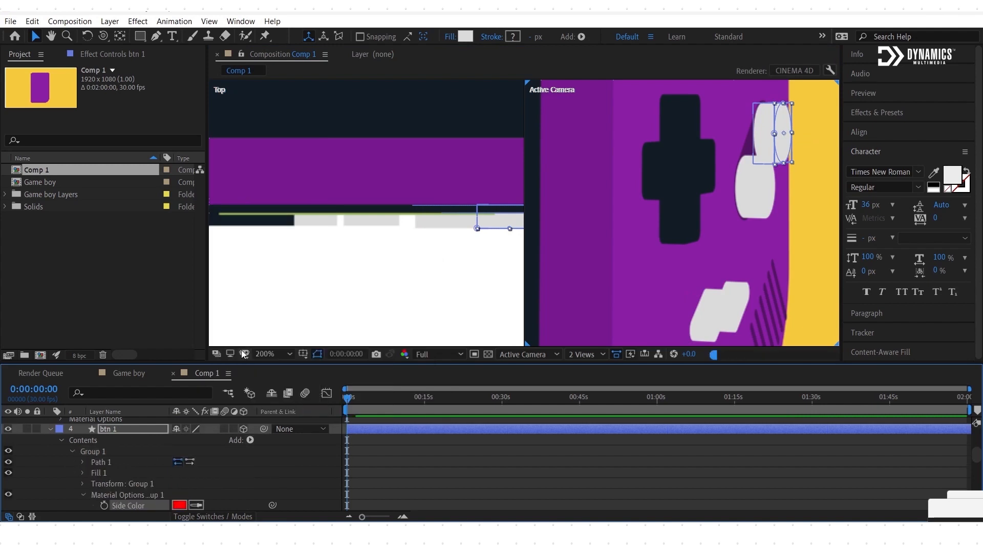
Step: Set btn 1's side color by sampling the light grey of btn 2 and darkening it to a deeper grey
{"action": "left_click", "coordinate": [196, 505]}
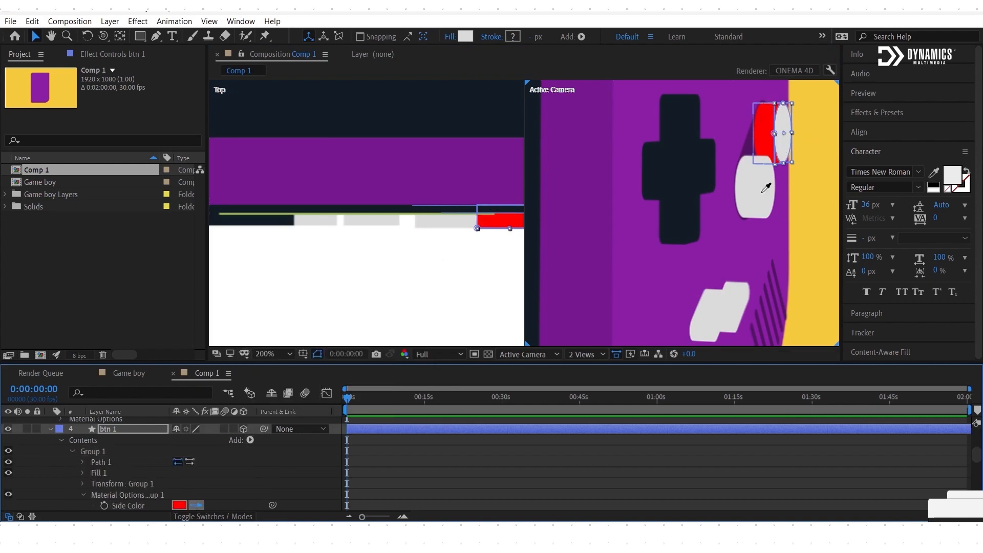
{"action": "left_click", "coordinate": [766, 188]}
{"action": "left_click", "coordinate": [179, 505]}
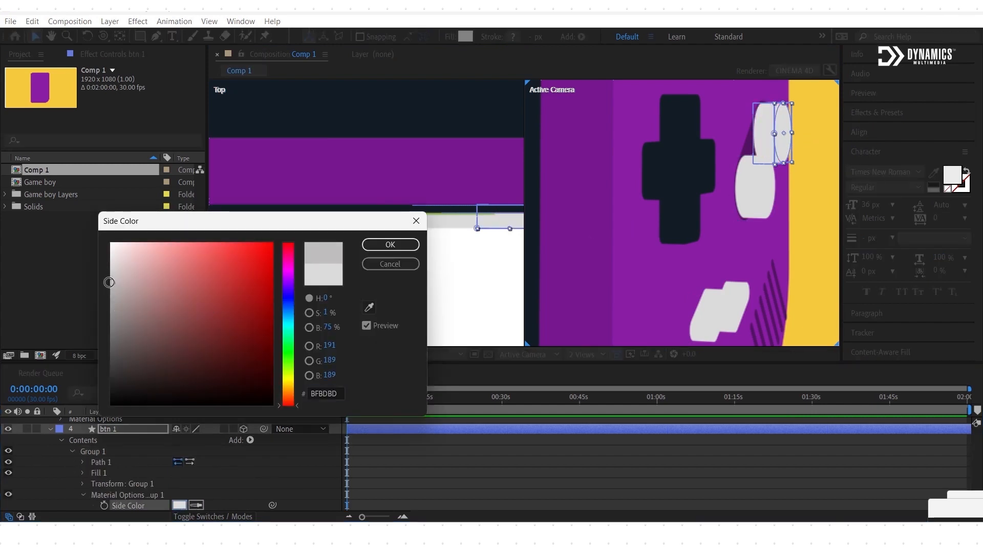
{"action": "left_click", "coordinate": [379, 244]}
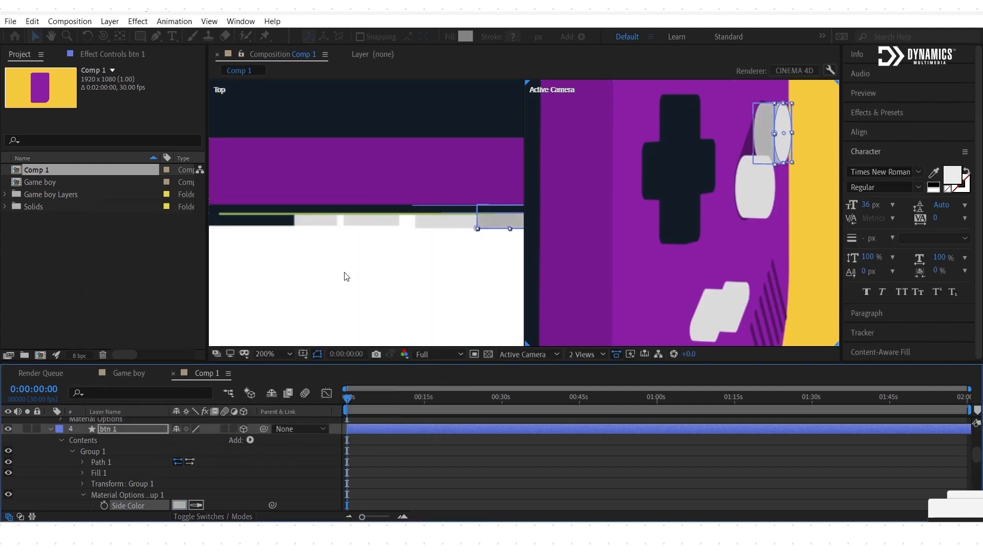
Step: Add a Side Color to Group 1 of btn 2 and match it to the grey side of btn 1
{"action": "scroll", "coordinate": [131, 481], "scroll_direction": "down", "scroll_amount": 1}
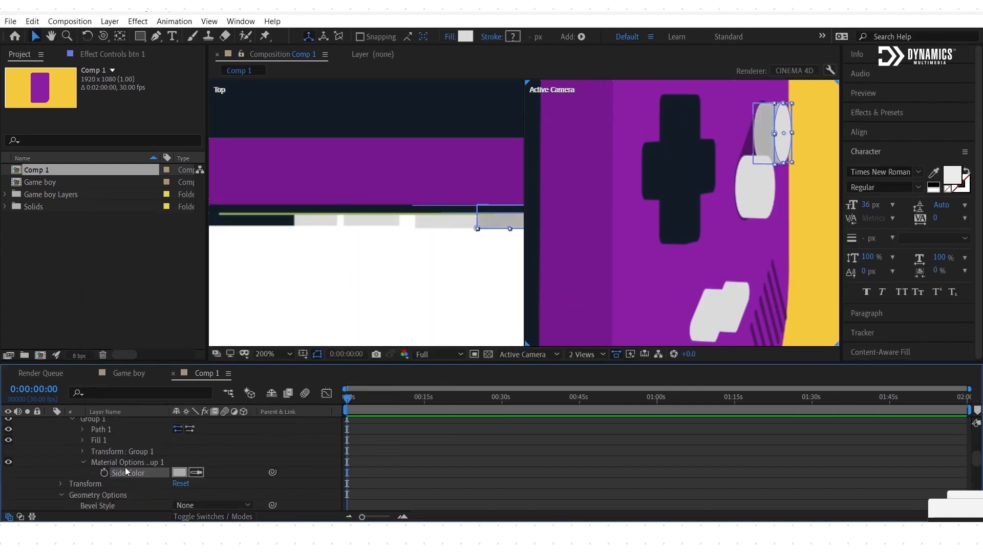
{"action": "left_click", "coordinate": [759, 192]}
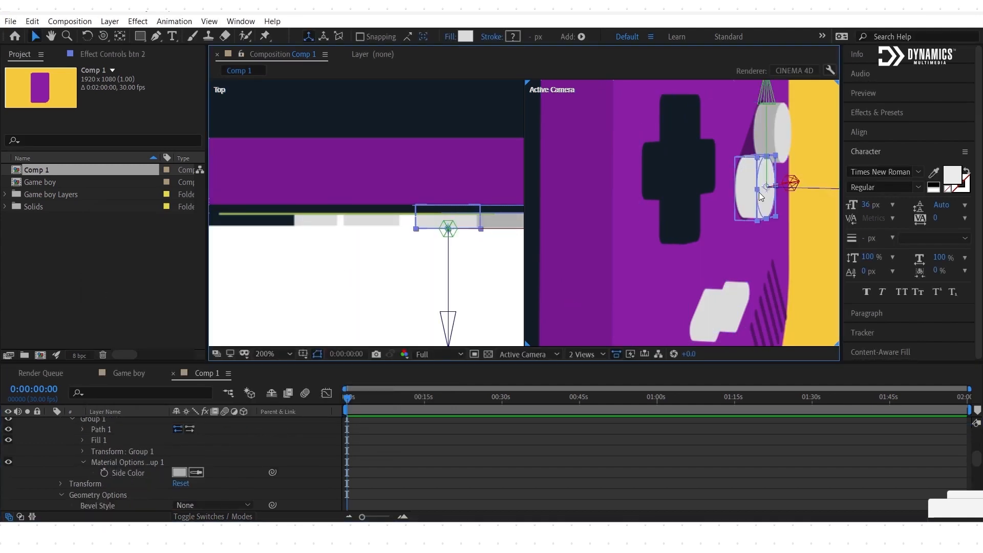
{"action": "scroll", "coordinate": [90, 483], "scroll_direction": "down", "scroll_amount": 3}
{"action": "left_click", "coordinate": [61, 472]}
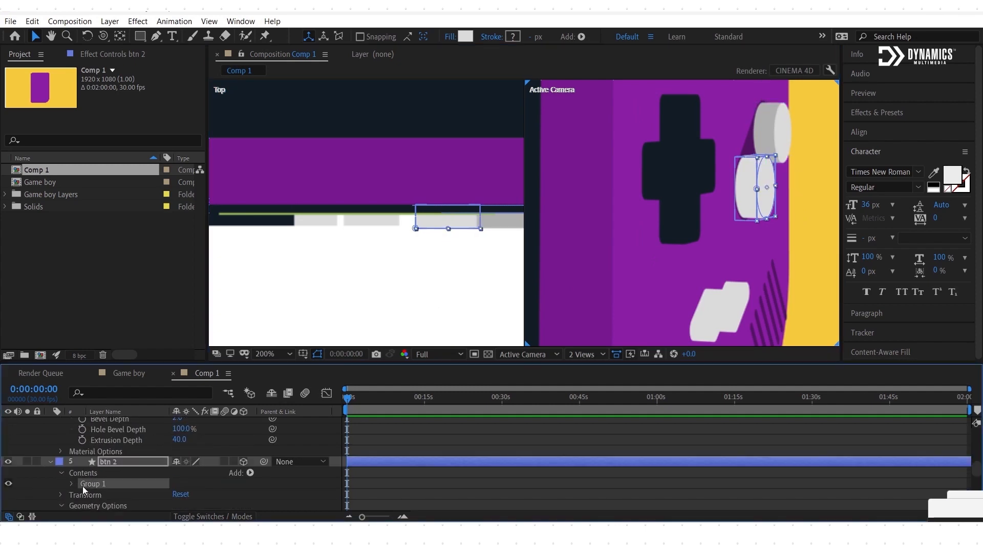
{"action": "scroll", "coordinate": [72, 483], "scroll_direction": "down", "scroll_amount": 1}
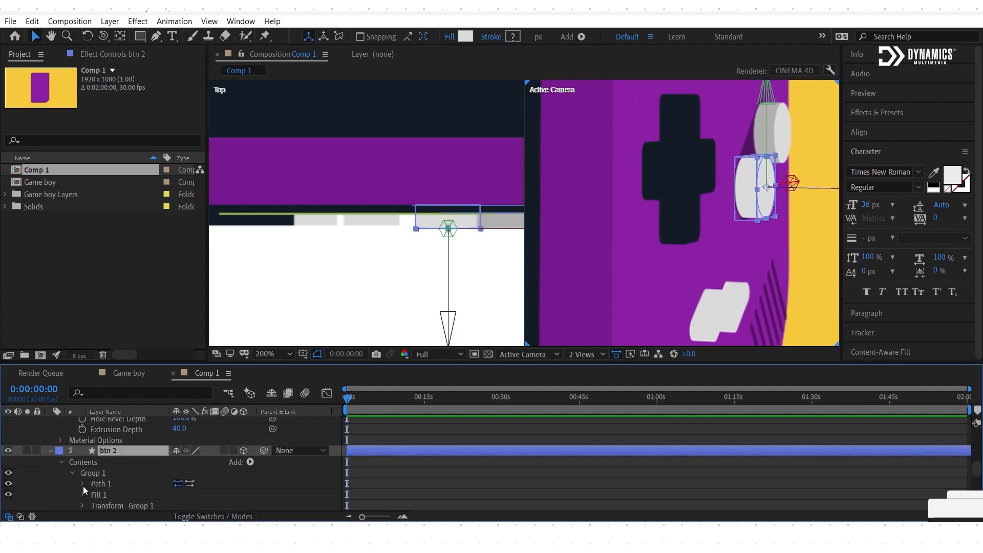
{"action": "left_click", "coordinate": [90, 473]}
{"action": "left_click", "coordinate": [250, 462]}
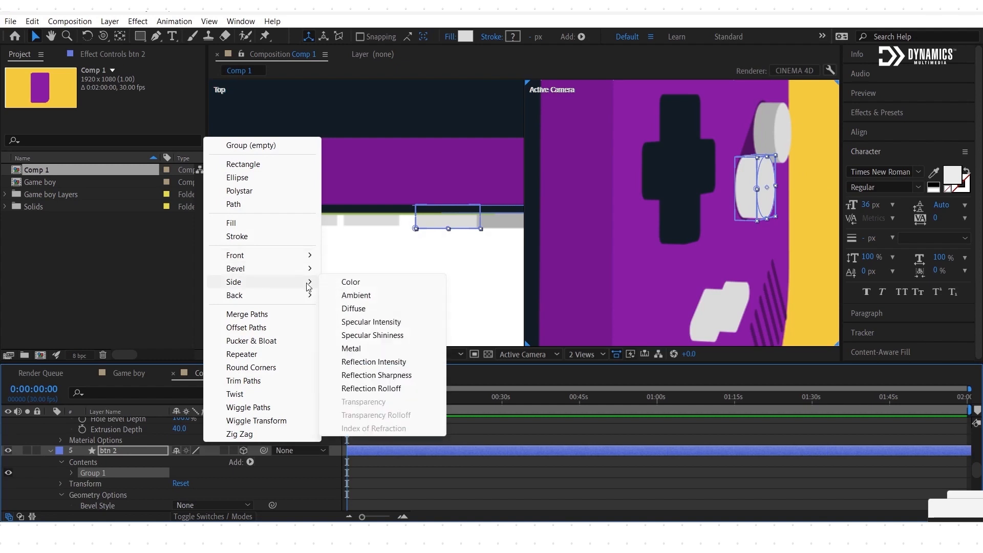
{"action": "left_click", "coordinate": [353, 283]}
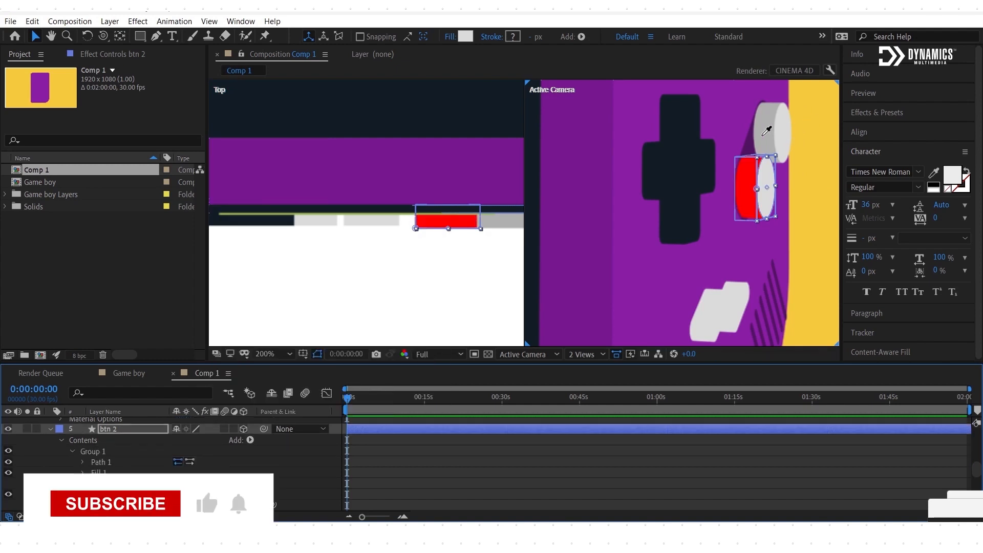
{"action": "scroll", "coordinate": [232, 470], "scroll_direction": "down", "scroll_amount": 3}
Step: Add a Side Color property to Group 1 of sbtn 1, one of the two small slanted buttons
{"action": "left_click", "coordinate": [737, 310]}
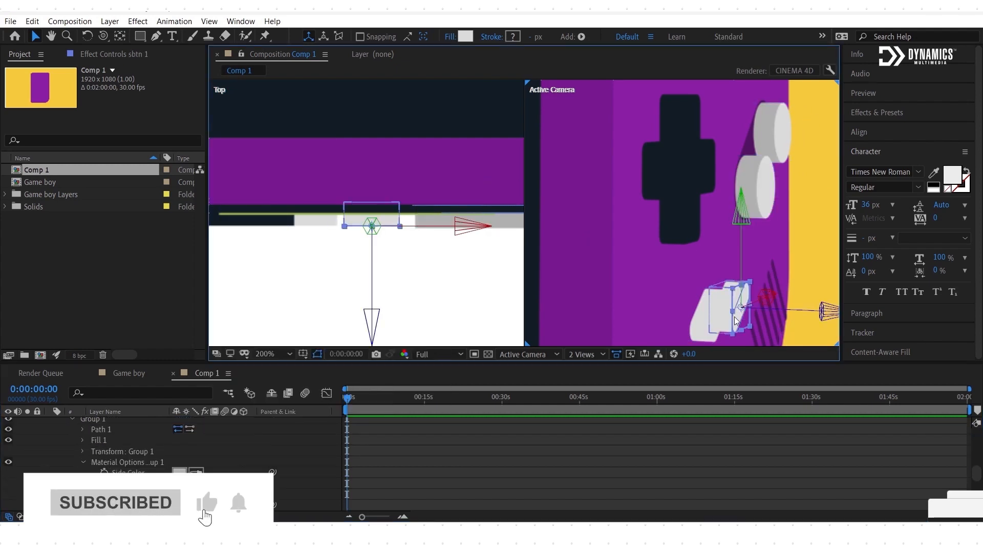
{"action": "scroll", "coordinate": [215, 486], "scroll_direction": "down", "scroll_amount": 3}
{"action": "scroll", "coordinate": [215, 486], "scroll_direction": "up", "scroll_amount": 2}
{"action": "scroll", "coordinate": [215, 486], "scroll_direction": "down", "scroll_amount": 1}
{"action": "scroll", "coordinate": [215, 487], "scroll_direction": "up", "scroll_amount": 12}
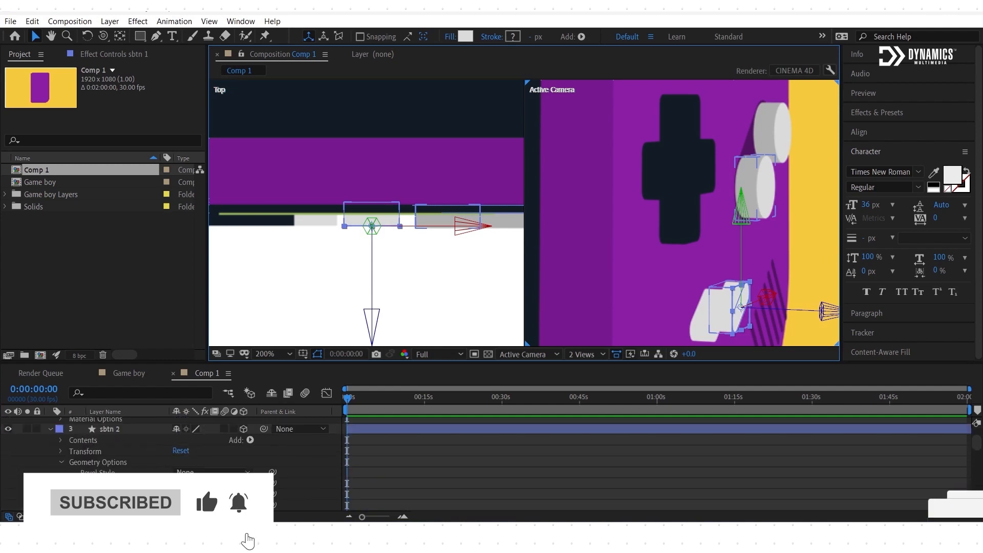
{"action": "left_click", "coordinate": [250, 444]}
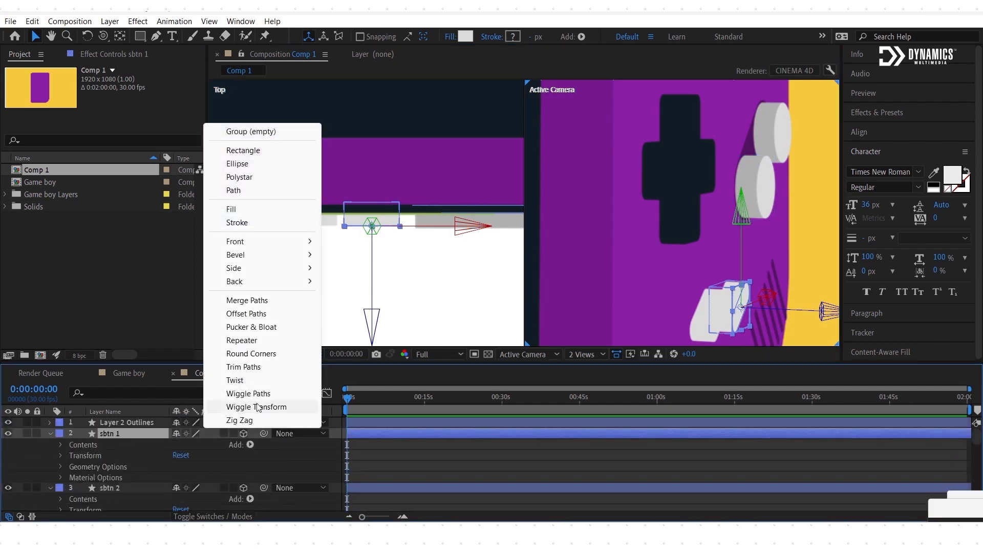
{"action": "left_click", "coordinate": [85, 445]}
{"action": "double_click", "coordinate": [85, 446]}
{"action": "left_click", "coordinate": [81, 456]}
{"action": "left_click", "coordinate": [250, 444]}
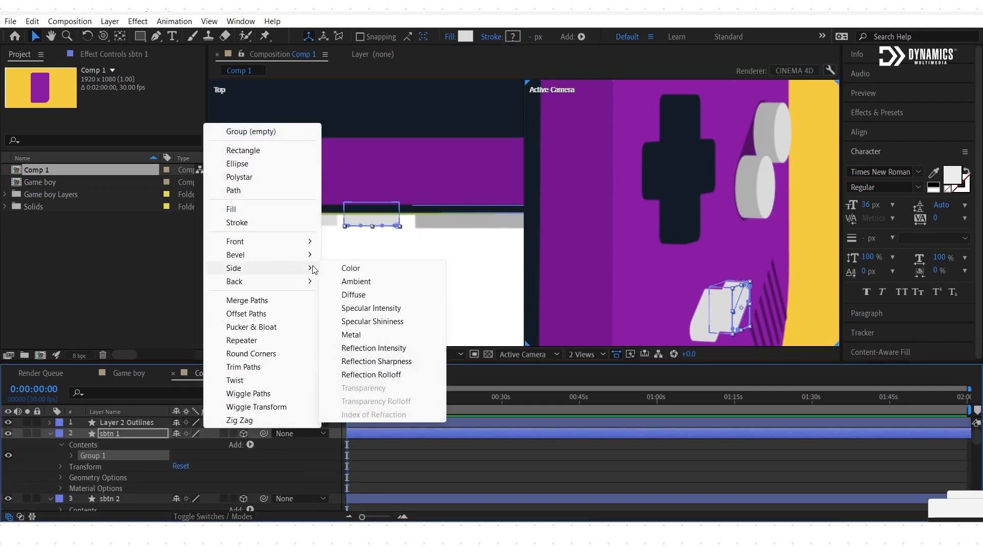
{"action": "left_click", "coordinate": [345, 266]}
Step: Match sbtn 1's side color to the grey side of btn 2, and collapse its Group 1
{"action": "left_click", "coordinate": [198, 505]}
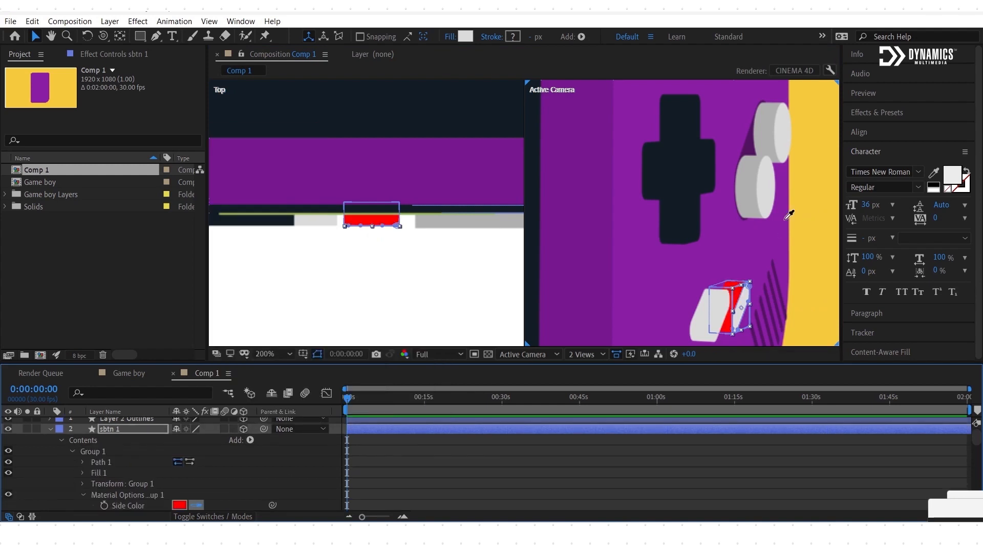
{"action": "left_click", "coordinate": [750, 194]}
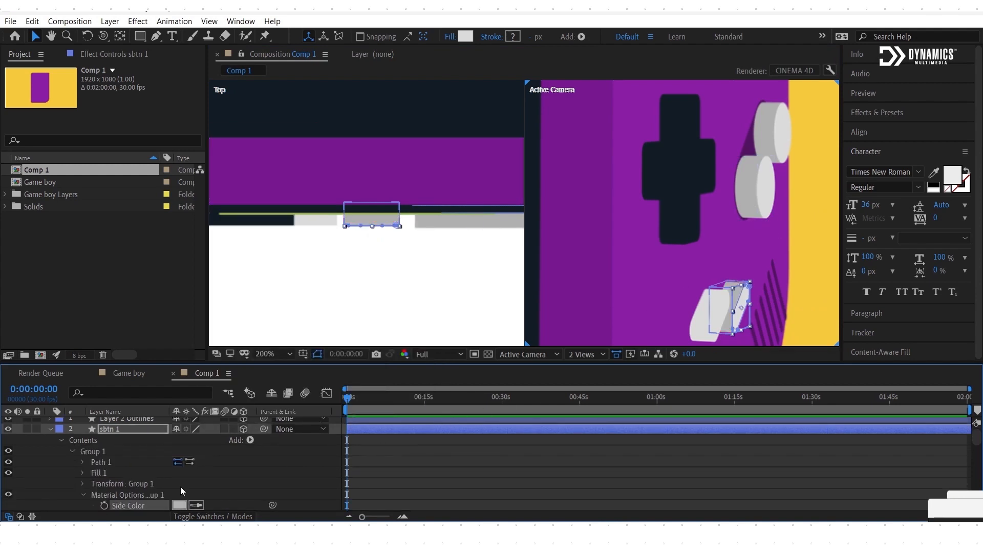
{"action": "scroll", "coordinate": [174, 477], "scroll_direction": "down", "scroll_amount": 2}
{"action": "scroll", "coordinate": [97, 469], "scroll_direction": "up", "scroll_amount": 2}
{"action": "left_click", "coordinate": [72, 451]}
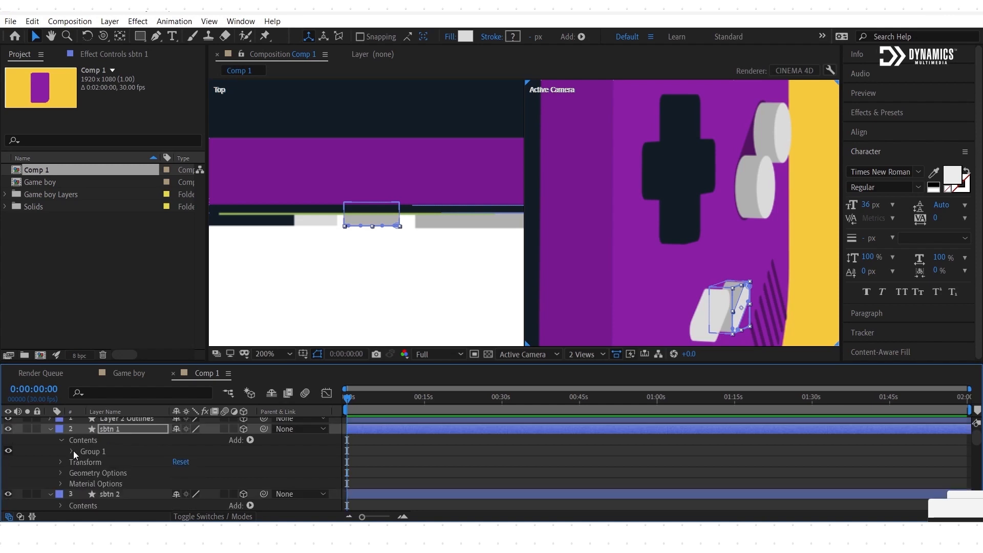
Step: Add a Side Color to Group 1 of sbtn 2, the other slanted button, and match it to the grey side of btn 2
{"action": "left_click", "coordinate": [706, 330]}
{"action": "scroll", "coordinate": [154, 481], "scroll_direction": "down", "scroll_amount": 1}
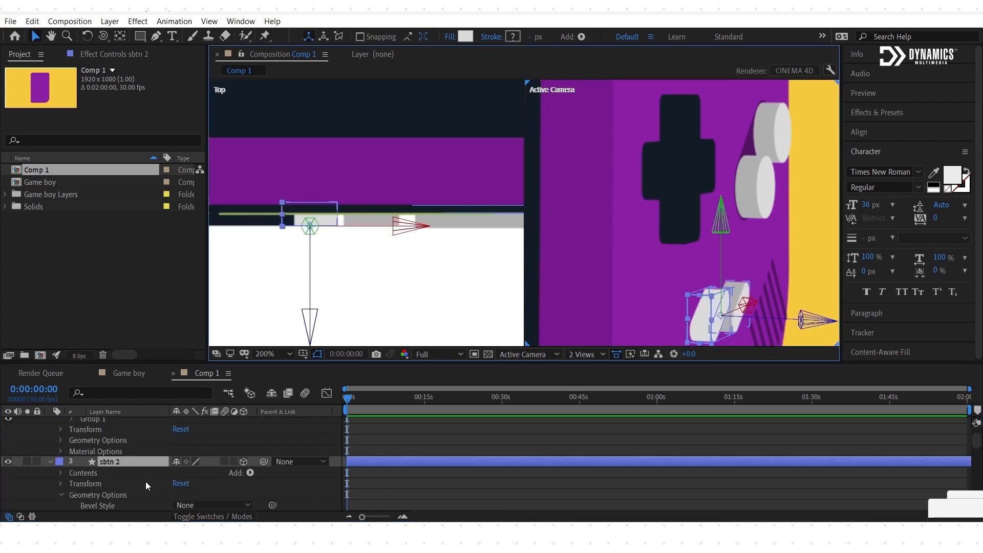
{"action": "left_click", "coordinate": [58, 472]}
{"action": "left_click", "coordinate": [250, 473]}
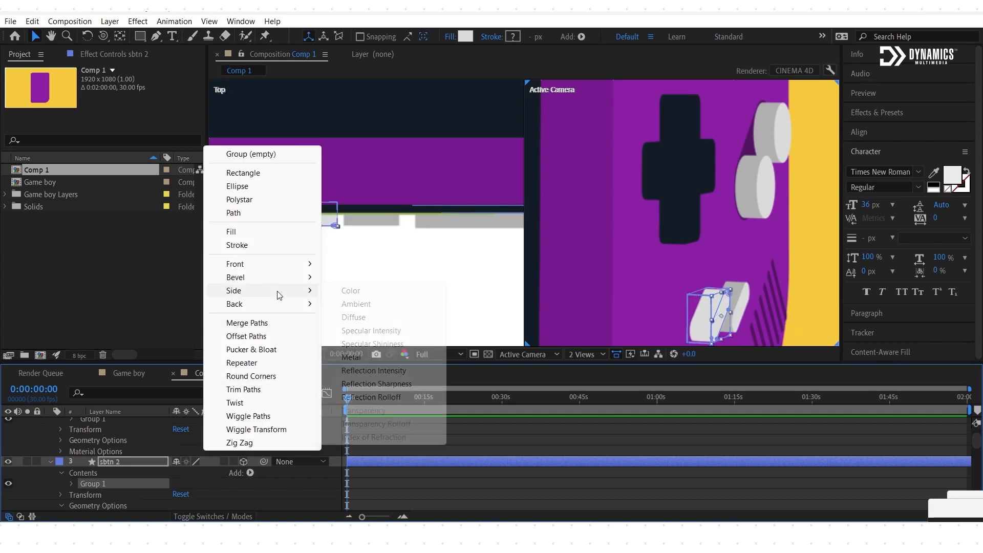
{"action": "mouse_move", "coordinate": [266, 277]}
{"action": "mouse_move", "coordinate": [307, 290]}
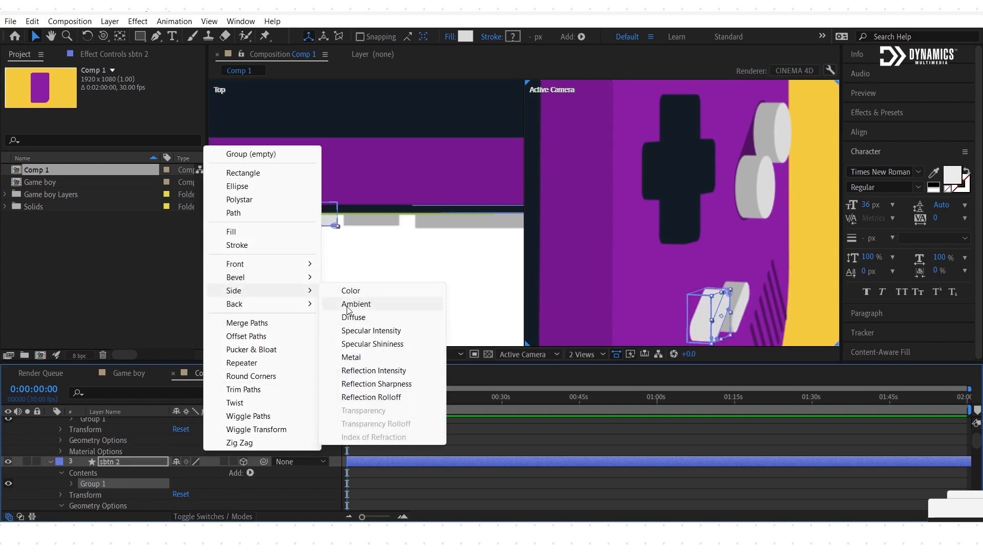
{"action": "left_click", "coordinate": [351, 291]}
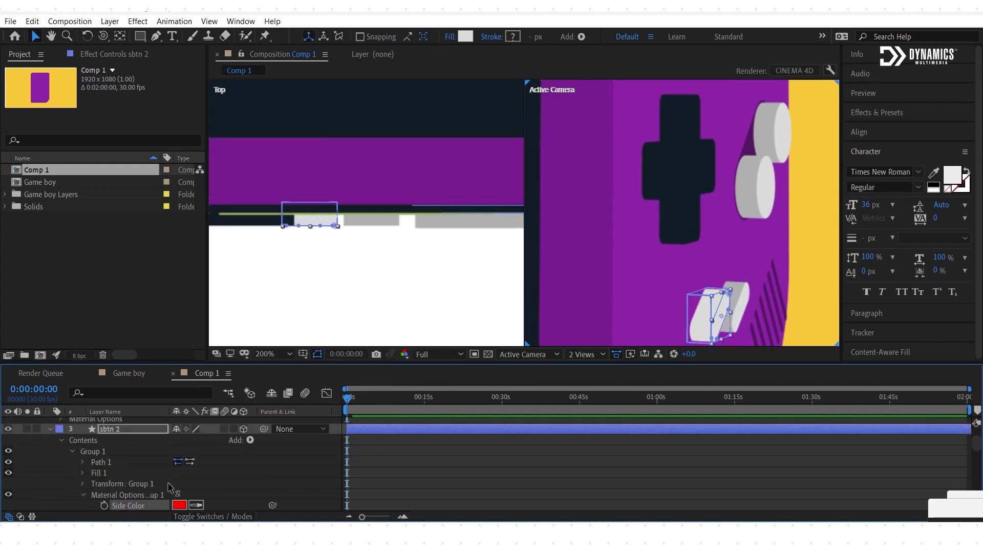
{"action": "left_click", "coordinate": [755, 185]}
Step: Change the fill color of plus btn to the dark grey 323435
{"action": "scroll", "coordinate": [595, 219], "scroll_direction": "down", "scroll_amount": 4}
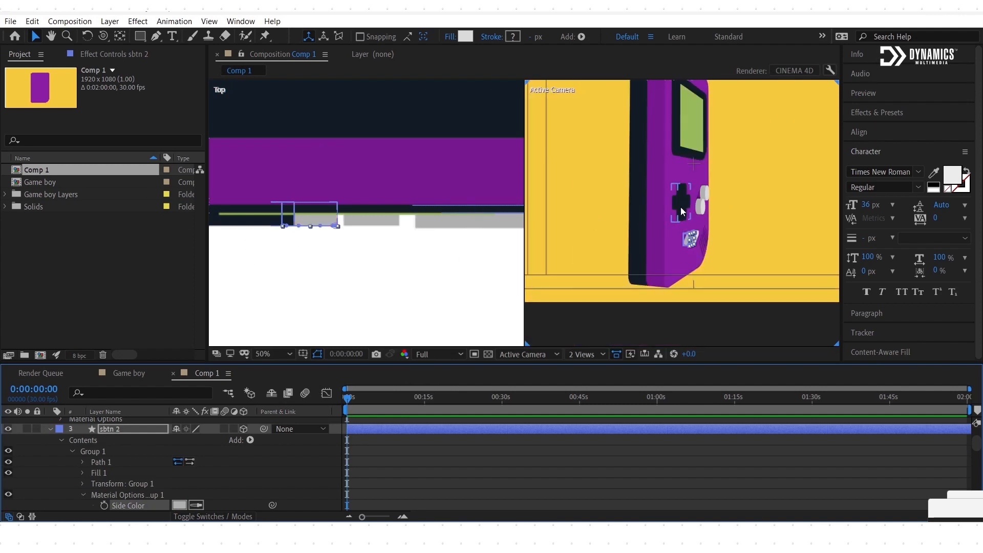
{"action": "left_click", "coordinate": [681, 207]}
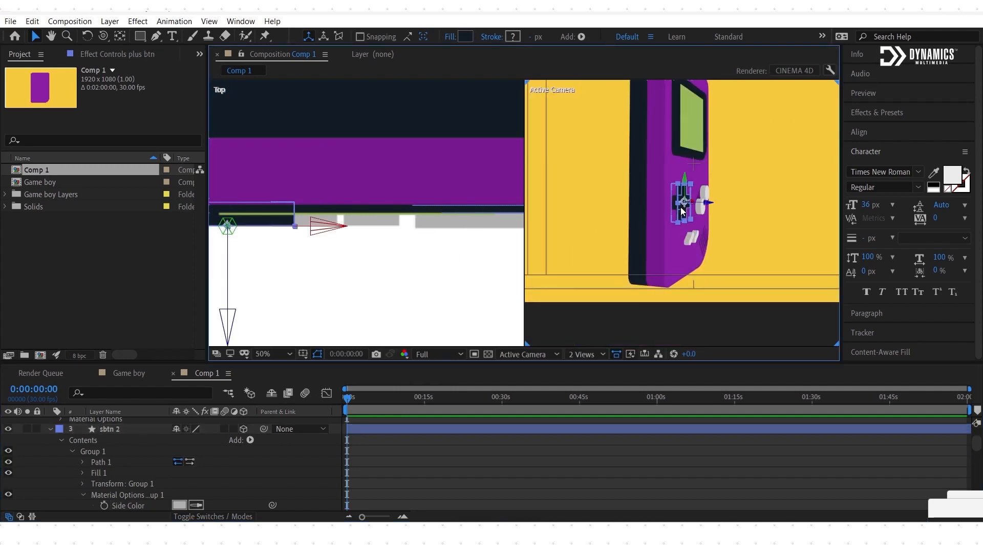
{"action": "left_click", "coordinate": [466, 36]}
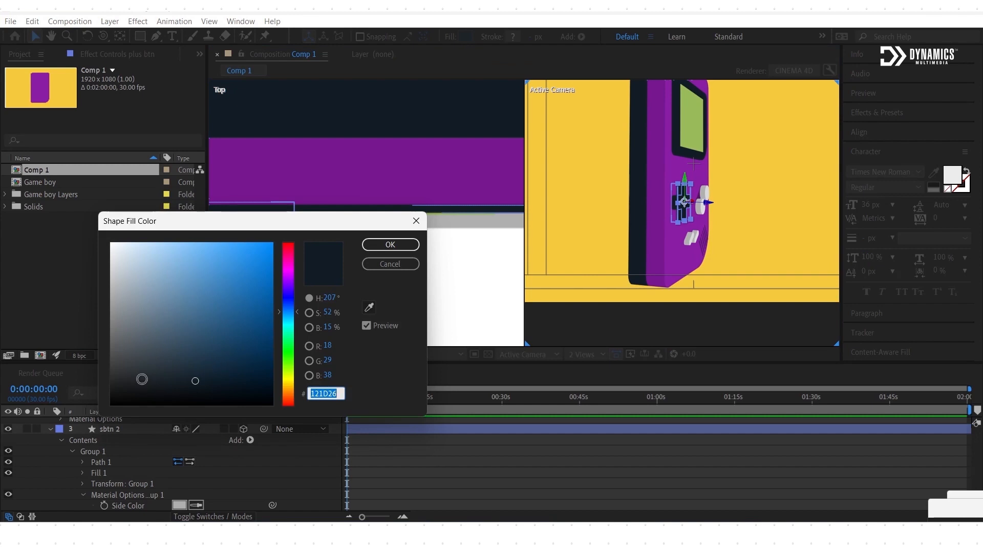
{"action": "left_click_drag", "start_coordinate": [119, 380], "coordinate": [120, 367]}
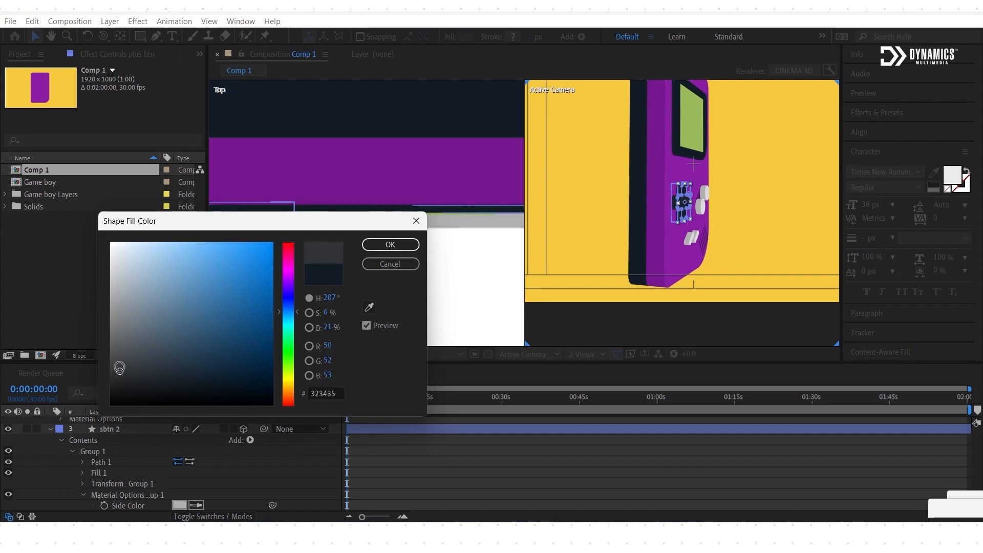
{"action": "left_click", "coordinate": [404, 245]}
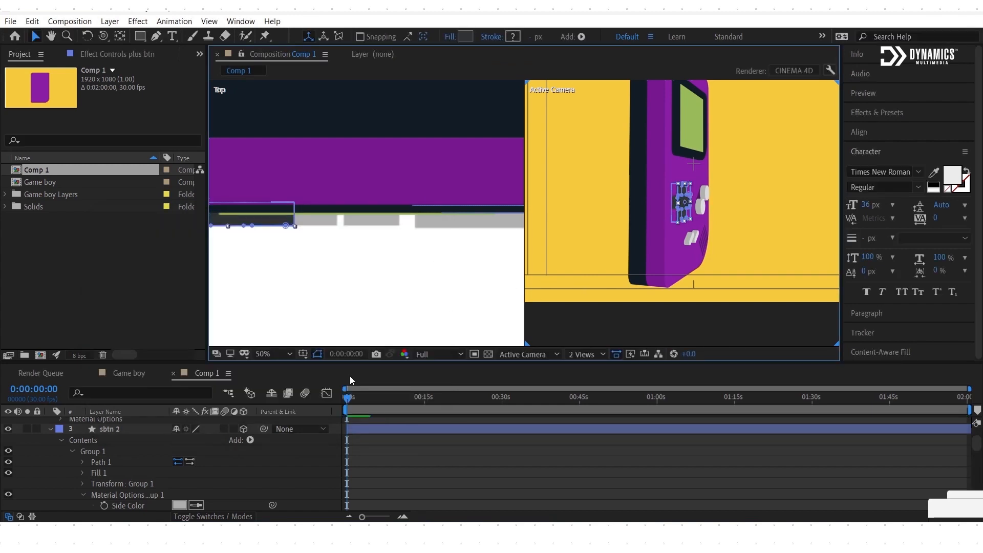
Step: Select all layers in Comp 1 and collapse their expanded properties in the timeline
{"action": "scroll", "coordinate": [151, 457], "scroll_direction": "down", "scroll_amount": 5}
{"action": "scroll", "coordinate": [151, 456], "scroll_direction": "up", "scroll_amount": 2}
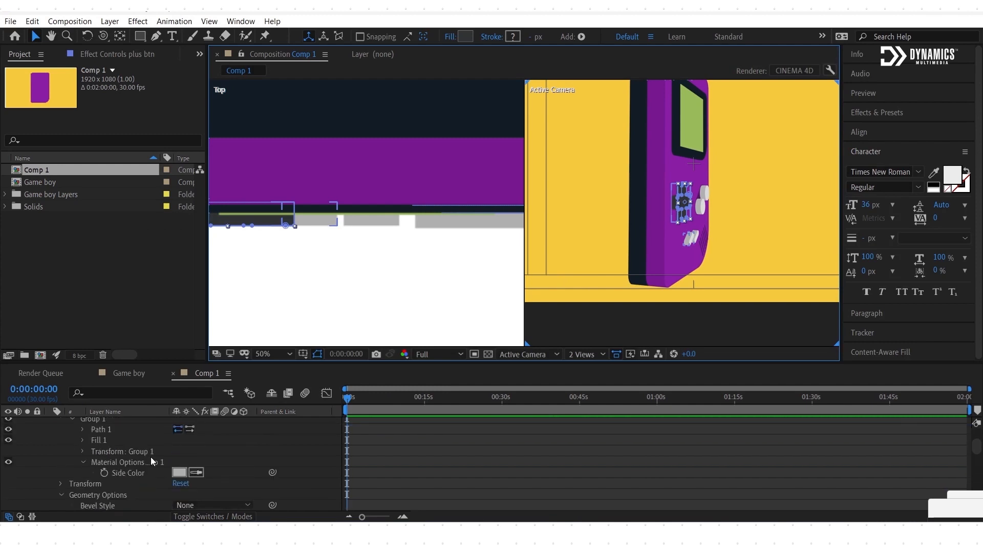
{"action": "key", "text": "ctrl+a"}
{"action": "key", "text": "u"}
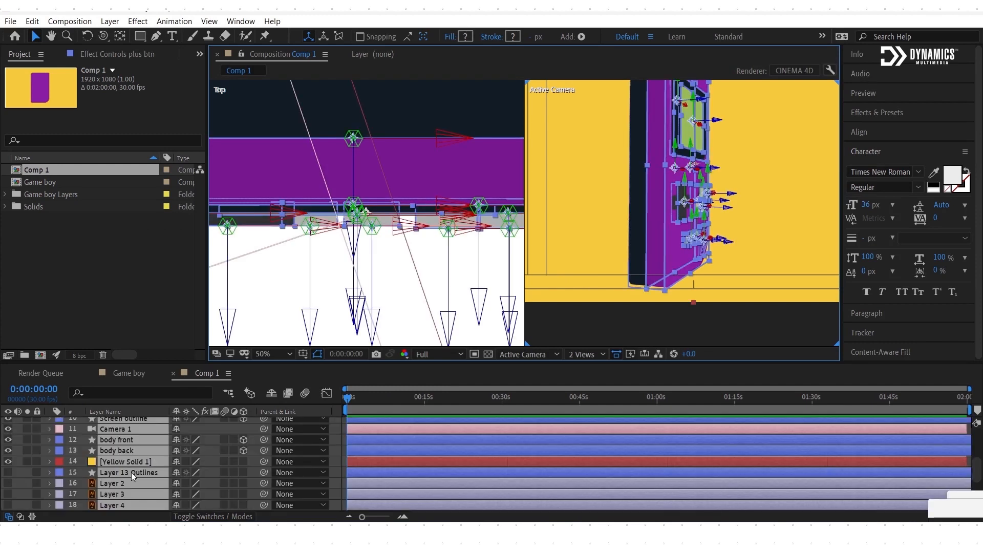
Step: Deselect all layers and add a Side Color to Group 1 of plus btn
{"action": "key", "text": "F2"}
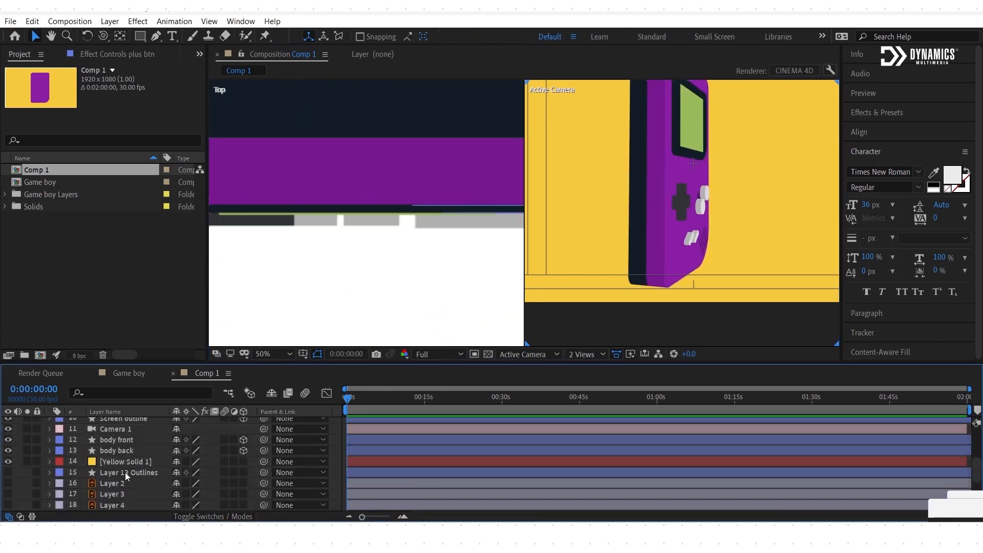
{"action": "scroll", "coordinate": [125, 473], "scroll_direction": "up", "scroll_amount": 6}
{"action": "left_click", "coordinate": [122, 439]}
{"action": "left_click", "coordinate": [49, 439]}
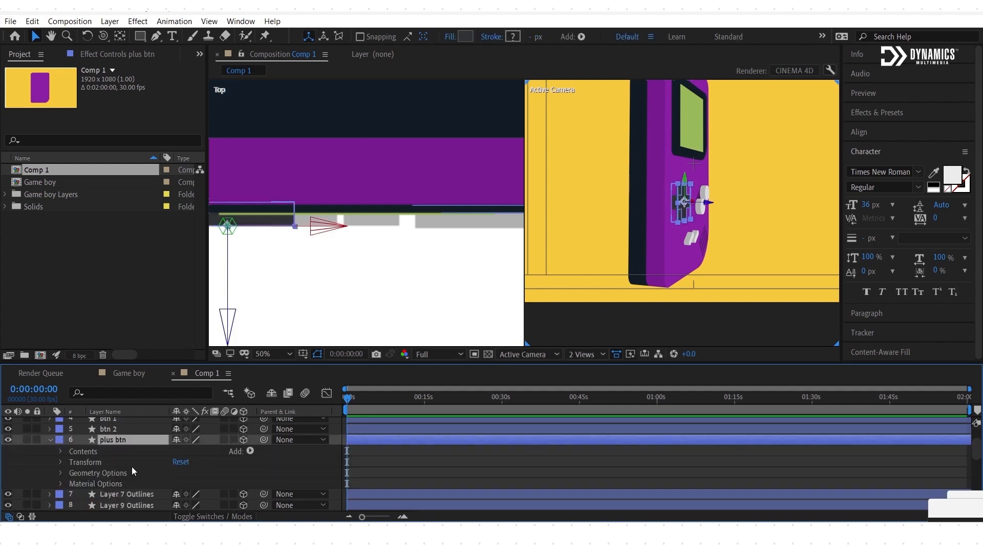
{"action": "left_click", "coordinate": [61, 451]}
{"action": "left_click", "coordinate": [100, 460]}
{"action": "left_click", "coordinate": [250, 450]}
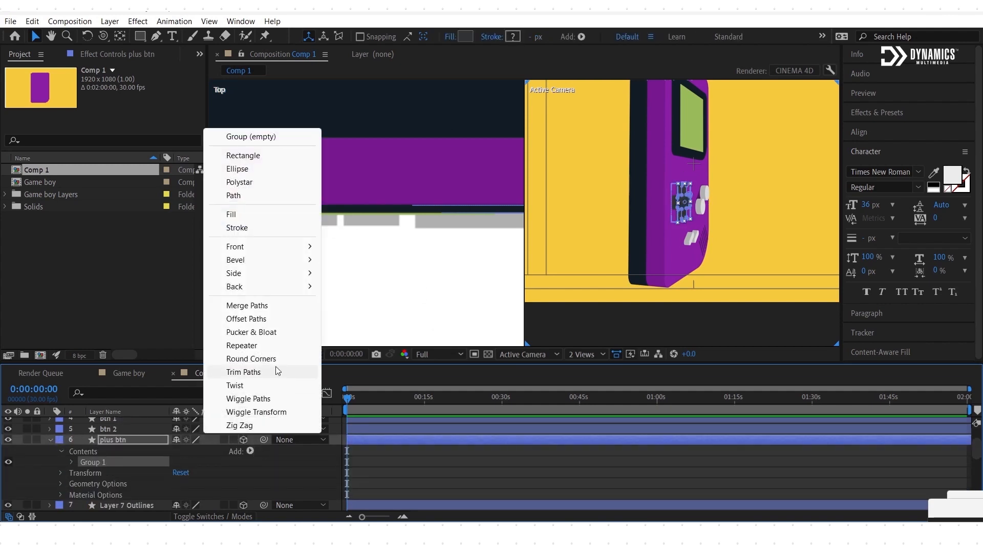
{"action": "mouse_move", "coordinate": [307, 273]}
{"action": "left_click", "coordinate": [351, 273]}
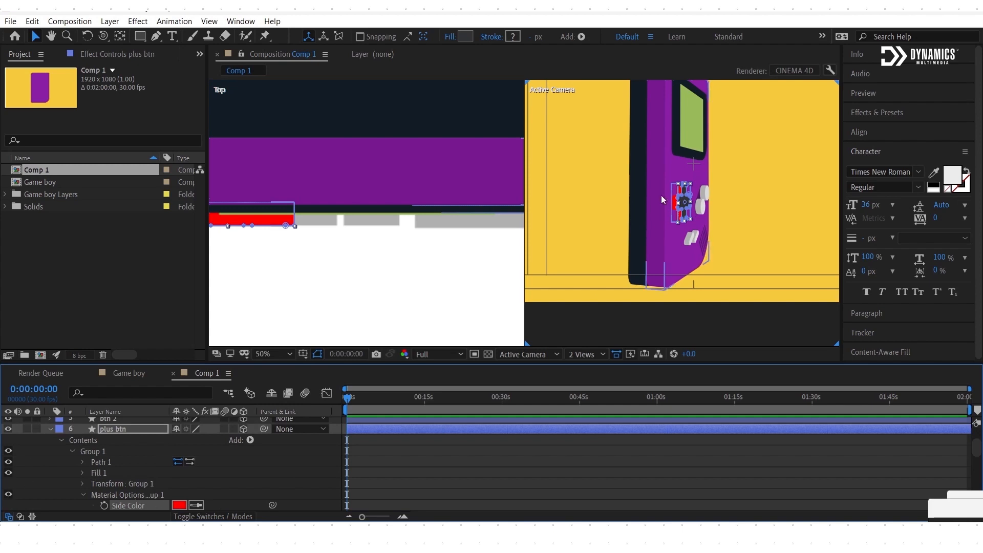
Step: Change the side color of plus btn to the near-black 1A1B1B, a darker shade sampled from its front face
{"action": "scroll", "coordinate": [664, 199], "scroll_direction": "up", "scroll_amount": 4}
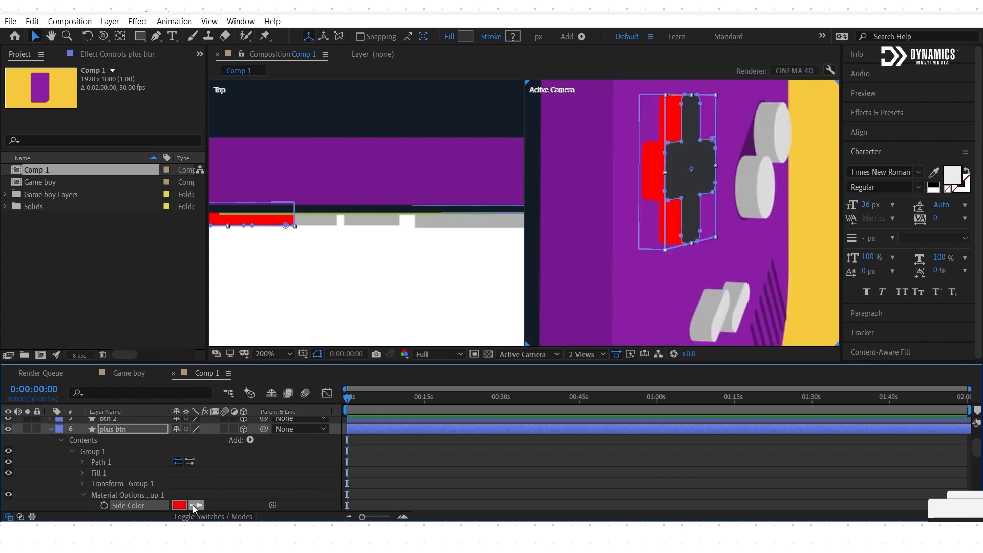
{"action": "left_click", "coordinate": [193, 506]}
{"action": "left_click", "coordinate": [692, 177]}
{"action": "left_click", "coordinate": [181, 506]}
{"action": "left_click", "coordinate": [137, 384]}
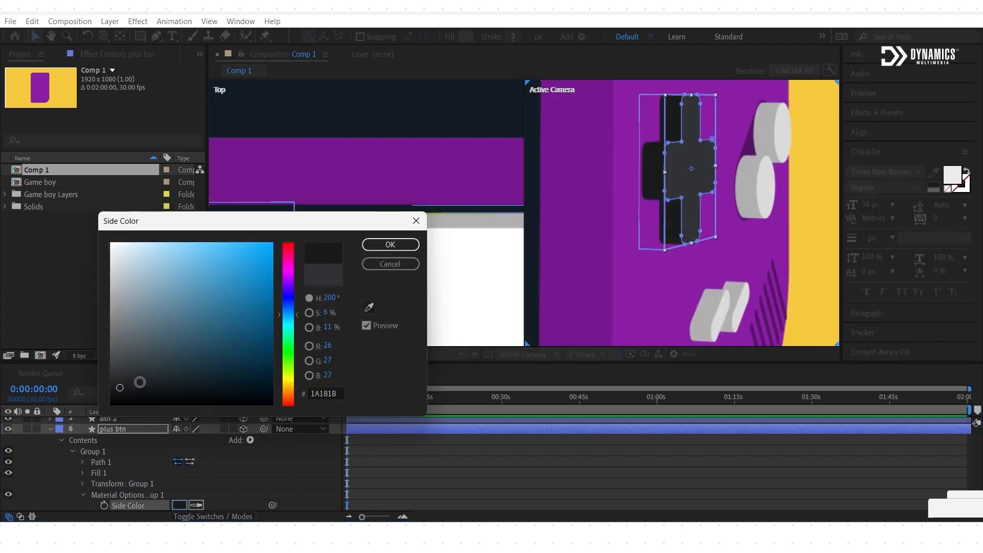
{"action": "left_click", "coordinate": [391, 245]}
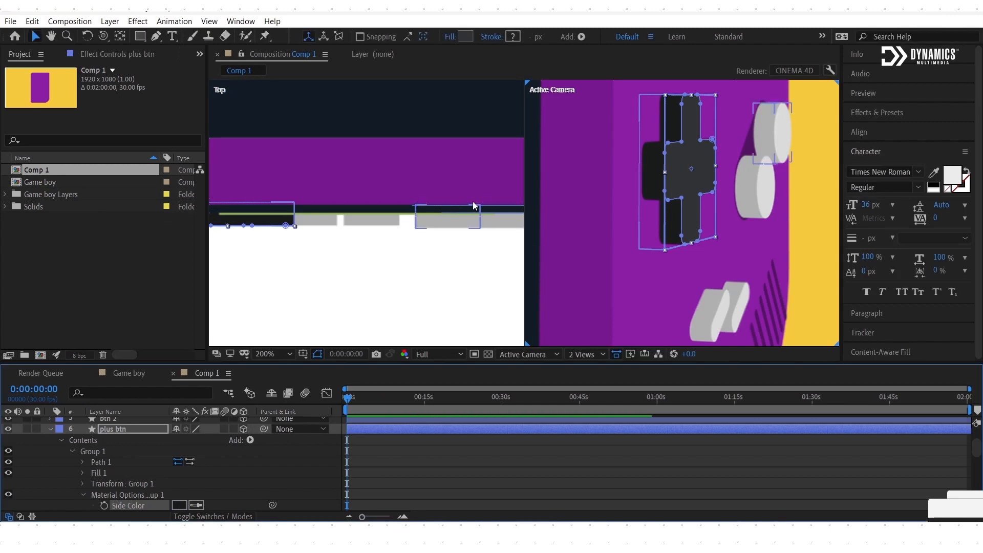
Step: Switch the composition to 1 View and collapse the properties of plus btn
{"action": "scroll", "coordinate": [555, 272], "scroll_direction": "down", "scroll_amount": 1}
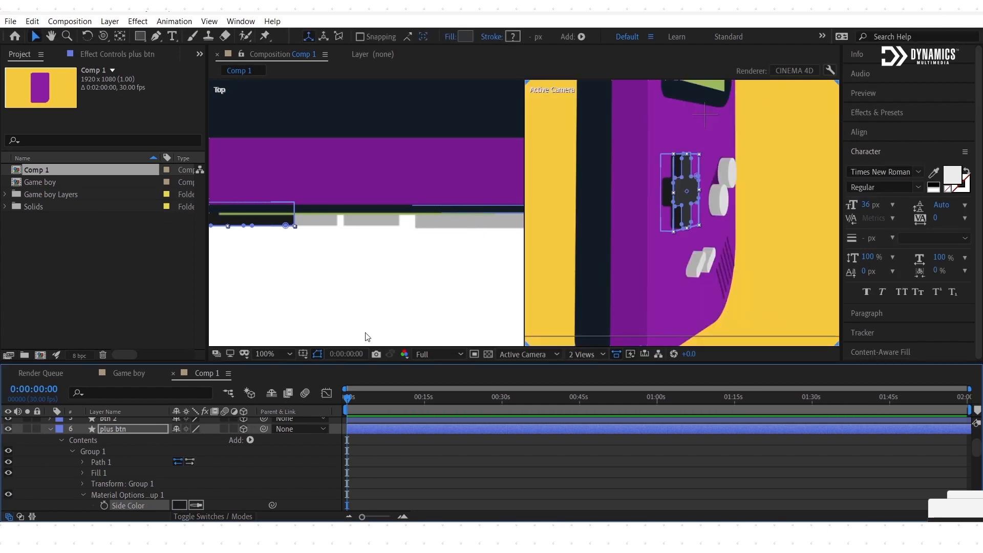
{"action": "left_click", "coordinate": [584, 355]}
{"action": "left_click", "coordinate": [594, 370]}
{"action": "scroll", "coordinate": [511, 256], "scroll_direction": "down", "scroll_amount": 1}
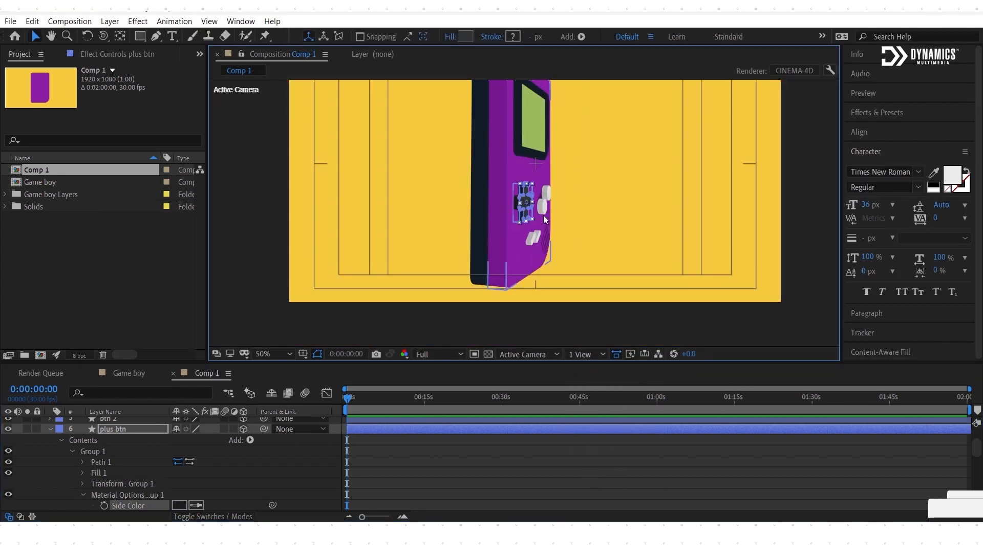
{"action": "scroll", "coordinate": [112, 444], "scroll_direction": "up", "scroll_amount": 2}
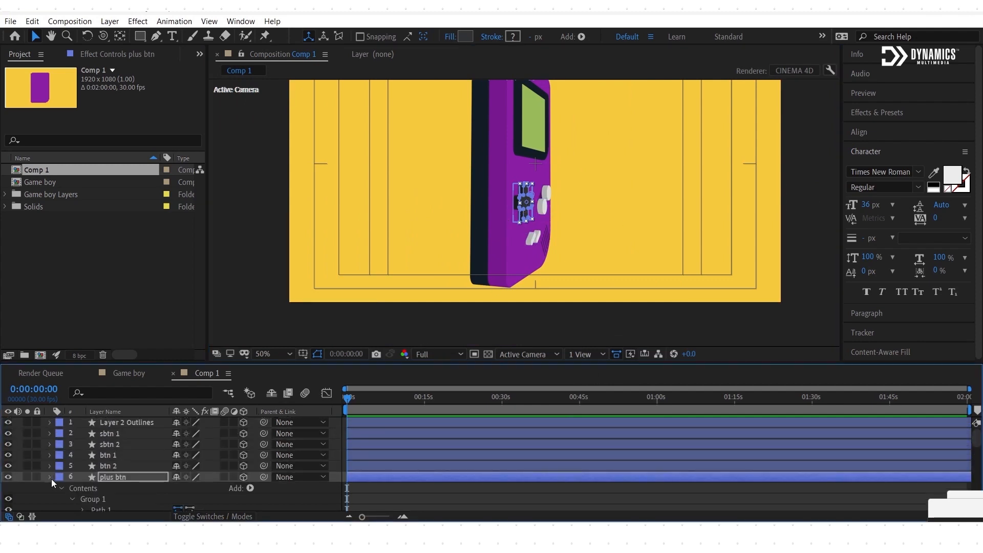
{"action": "left_click", "coordinate": [50, 477]}
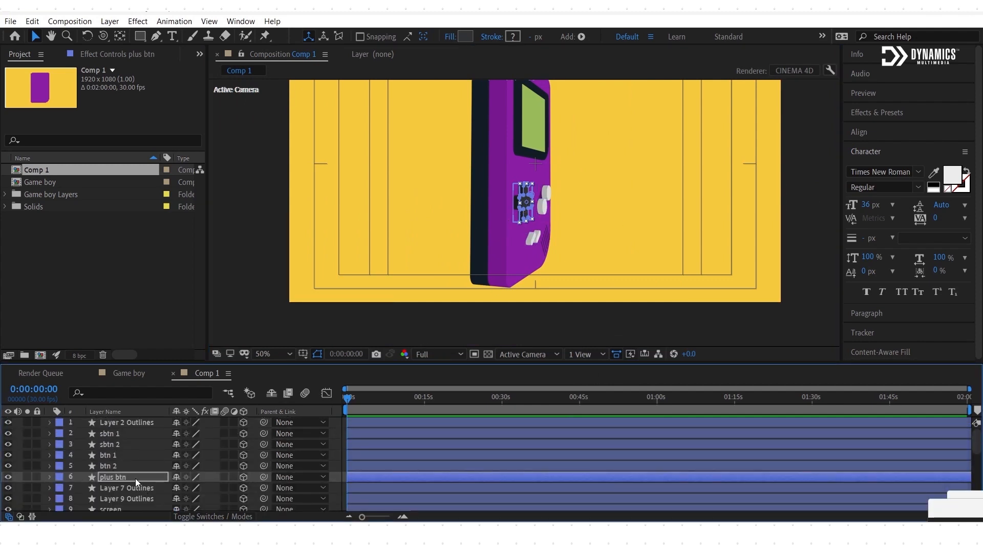
Step: Orbit Camera 1 around the Game boy model and lower the preview resolution to Third
{"action": "left_click", "coordinate": [135, 479]}
{"action": "scroll", "coordinate": [137, 484], "scroll_direction": "down", "scroll_amount": 3}
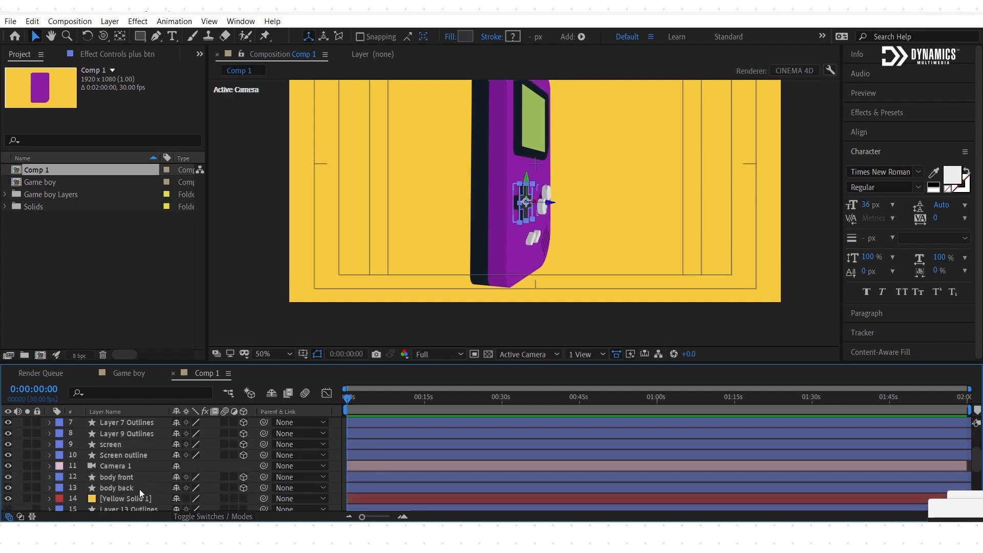
{"action": "left_click", "coordinate": [133, 466]}
{"action": "left_click_drag", "start_coordinate": [596, 206], "coordinate": [603, 250]}
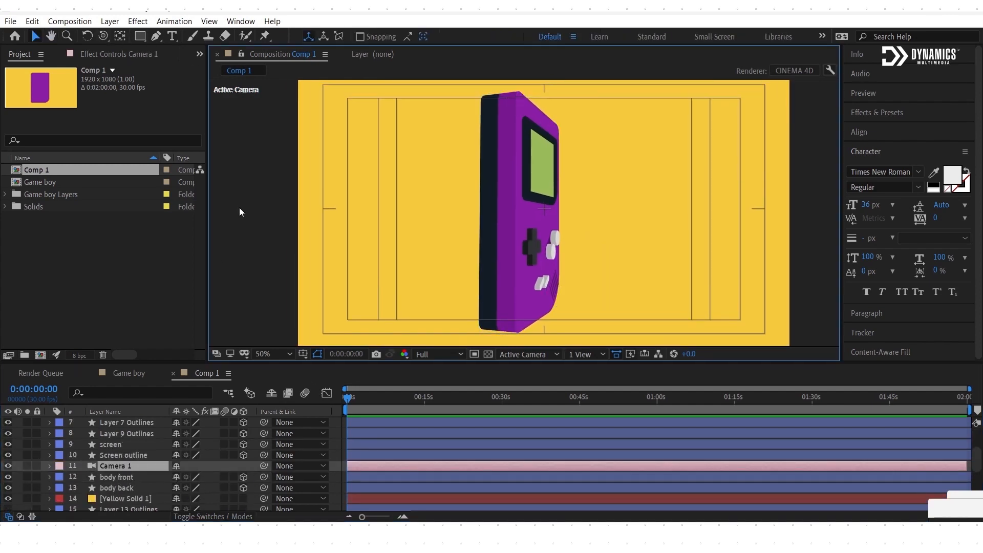
{"action": "key", "text": "c"}
{"action": "left_click_drag", "start_coordinate": [546, 239], "coordinate": [476, 250]}
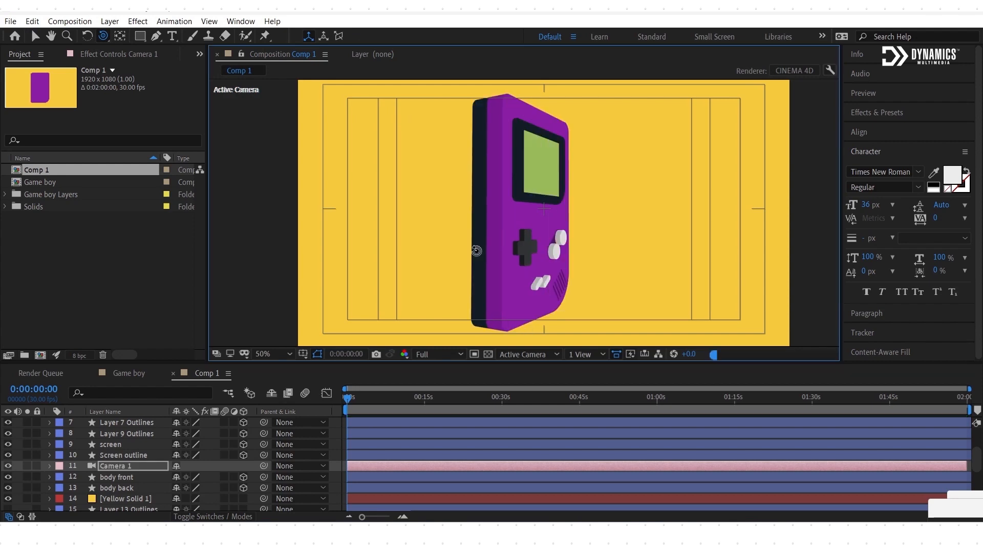
{"action": "left_click", "coordinate": [444, 355]}
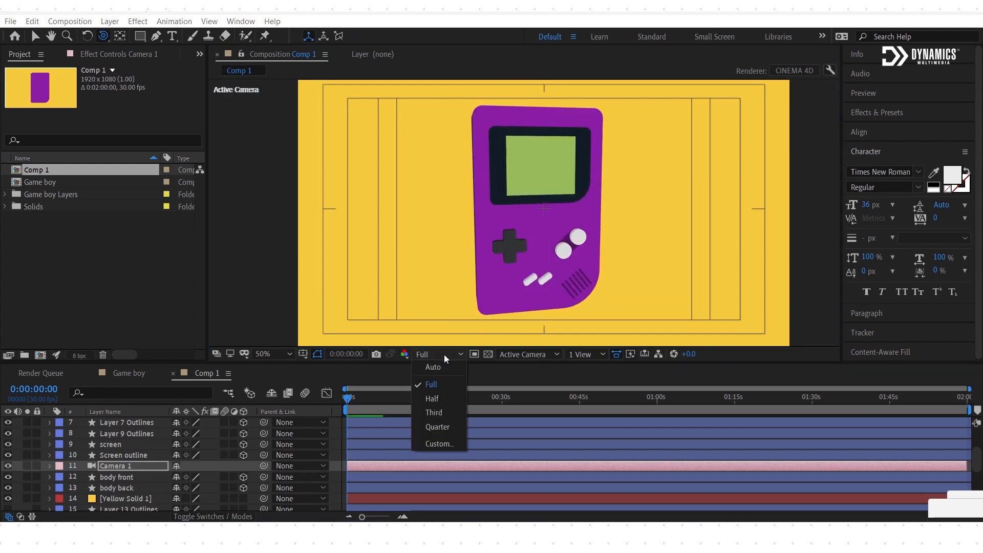
{"action": "left_click", "coordinate": [438, 414]}
{"action": "left_click_drag", "start_coordinate": [484, 235], "coordinate": [551, 189]}
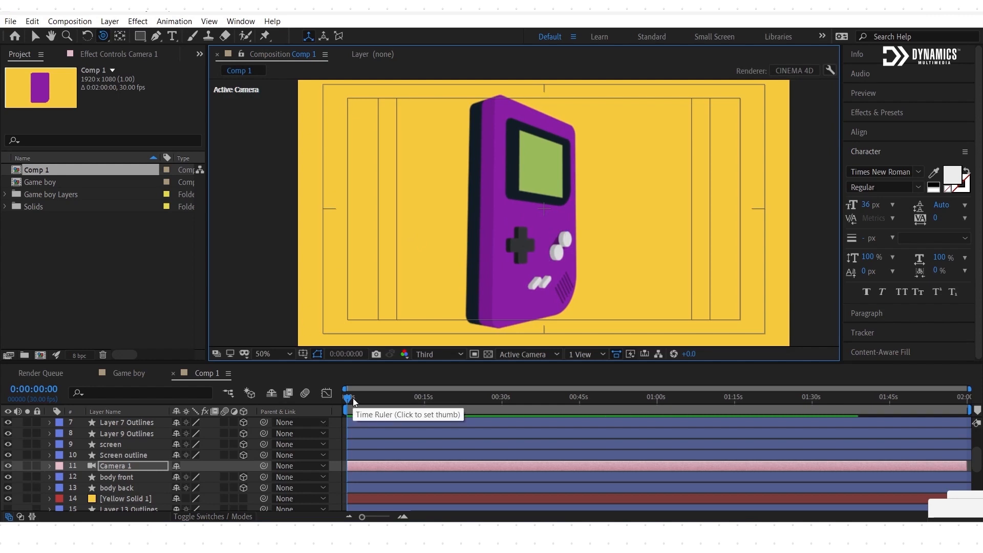
Step: Hide Camera 1, then select Layer 9 Outlines and show the composition in two horizontal views
{"action": "left_click", "coordinate": [8, 466]}
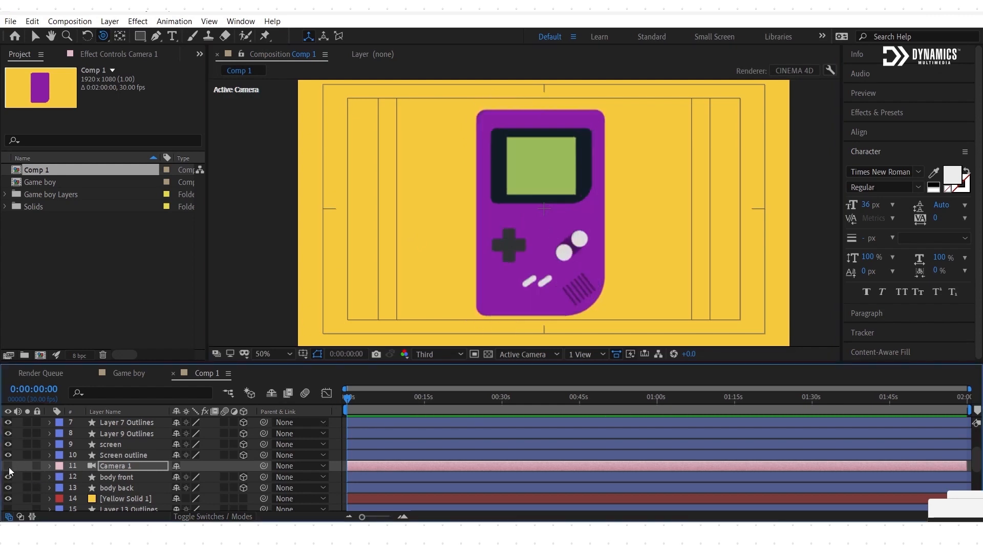
{"action": "left_click", "coordinate": [118, 435]}
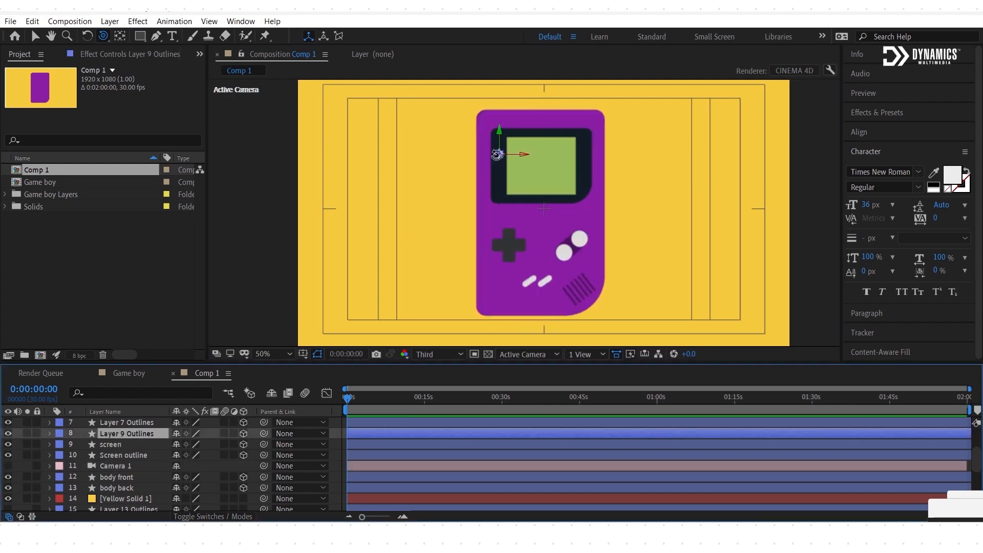
{"action": "left_click", "coordinate": [32, 35]}
{"action": "left_click", "coordinate": [596, 354]}
{"action": "left_click", "coordinate": [595, 377]}
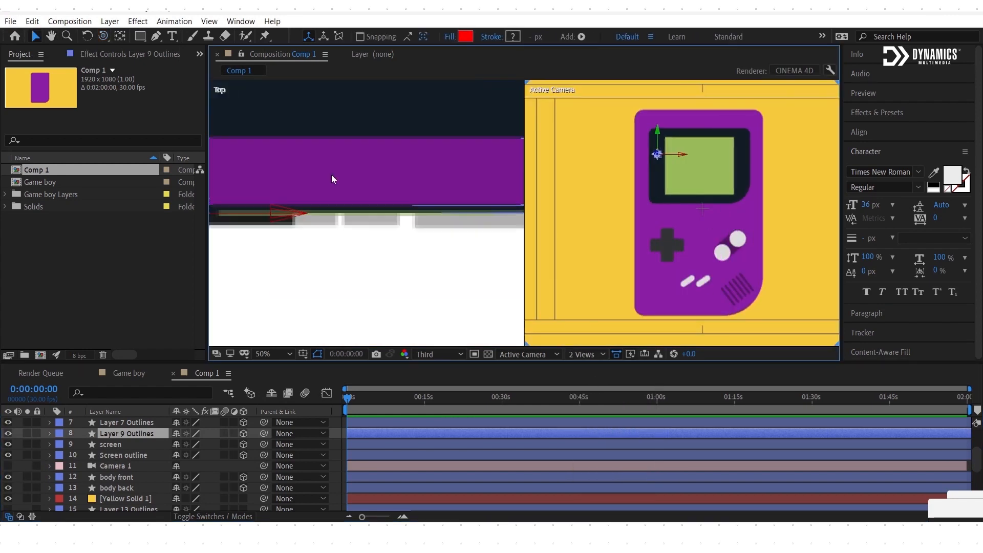
Step: Set the extrusion depth of Layer 9 Outlines, the small red circle beside the screen, to 27
{"action": "scroll", "coordinate": [318, 214], "scroll_direction": "up", "scroll_amount": 5}
{"action": "scroll", "coordinate": [375, 303], "scroll_direction": "down", "scroll_amount": 1}
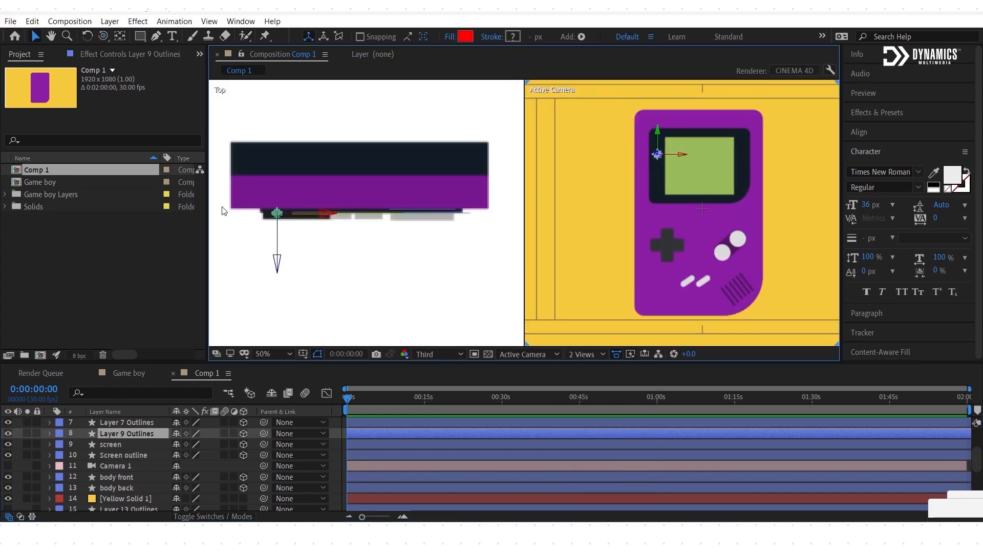
{"action": "scroll", "coordinate": [224, 210], "scroll_direction": "up", "scroll_amount": 1}
{"action": "left_click_drag", "start_coordinate": [256, 242], "coordinate": [421, 264]}
{"action": "left_click_drag", "start_coordinate": [353, 292], "coordinate": [359, 304]}
{"action": "scroll", "coordinate": [660, 154], "scroll_direction": "up", "scroll_amount": 2}
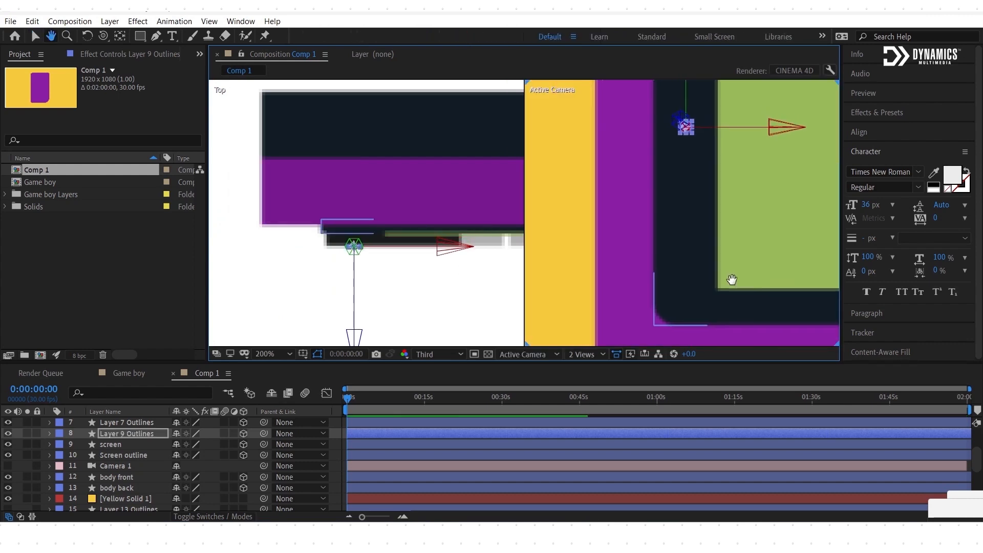
{"action": "scroll", "coordinate": [353, 261], "scroll_direction": "up", "scroll_amount": 2}
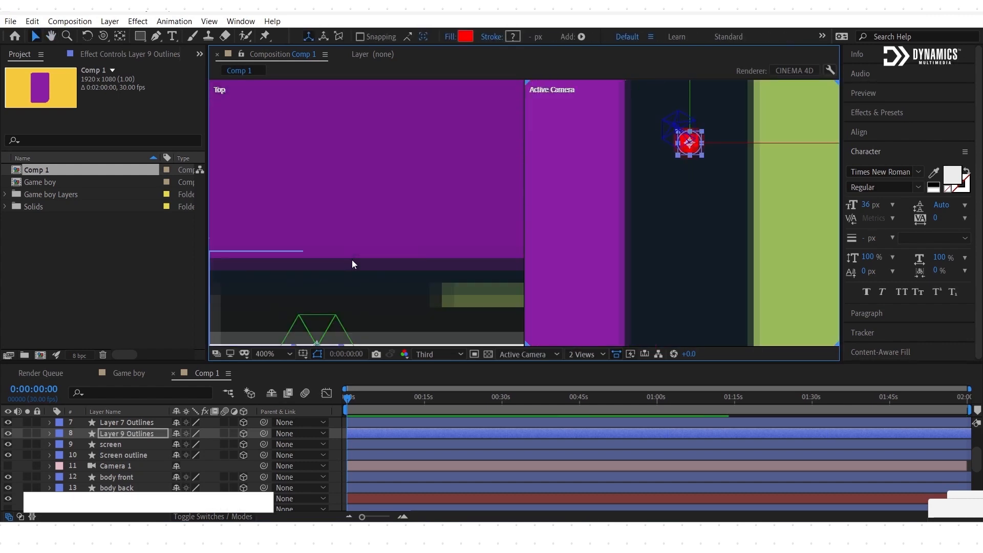
{"action": "scroll", "coordinate": [353, 261], "scroll_direction": "down", "scroll_amount": 1}
{"action": "left_click", "coordinate": [50, 434]}
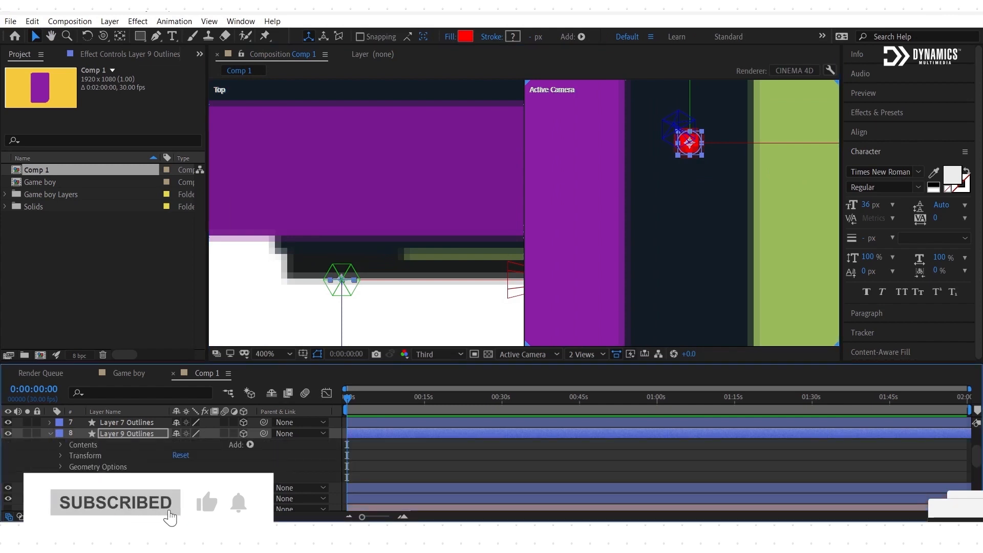
{"action": "left_click", "coordinate": [61, 467]}
{"action": "scroll", "coordinate": [60, 467], "scroll_direction": "down", "scroll_amount": 3}
{"action": "mouse_move", "coordinate": [178, 472]}
{"action": "left_mouse_down"}
{"action": "mouse_move", "coordinate": [205, 473]}
{"action": "mouse_move", "coordinate": [192, 475]}
{"action": "left_mouse_up"}
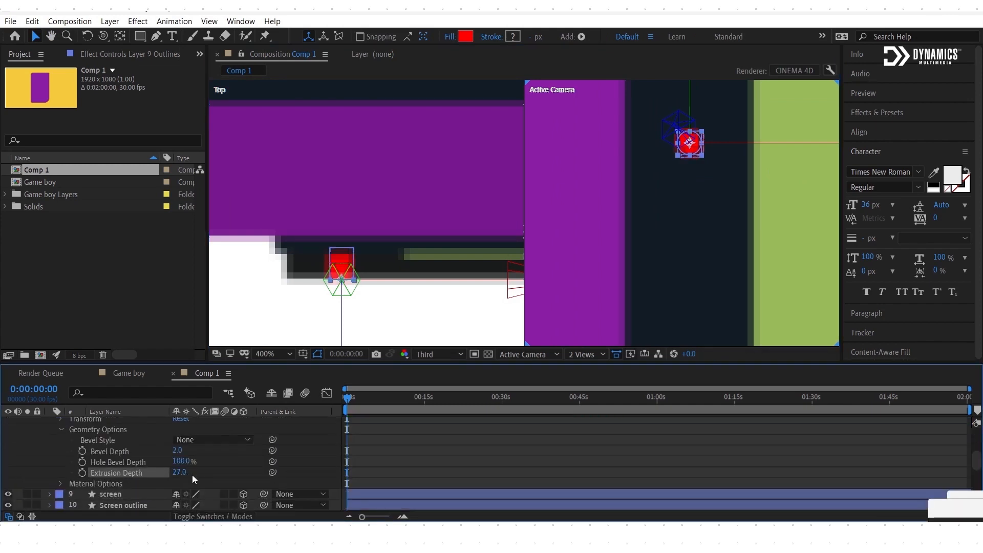
Step: Turn Camera 1 back on and orbit it to an angled side view at Full preview resolution
{"action": "scroll", "coordinate": [656, 228], "scroll_direction": "down", "scroll_amount": 1}
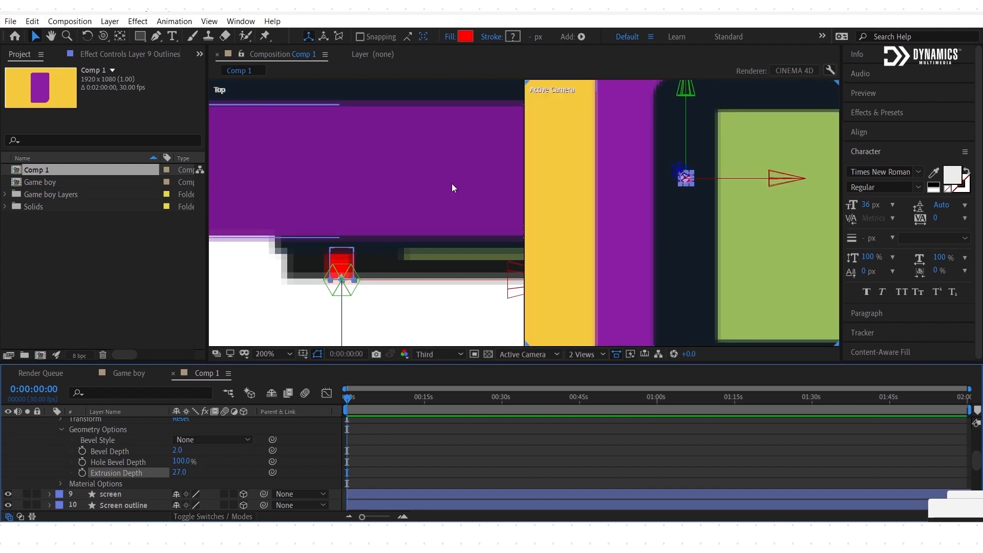
{"action": "left_click", "coordinate": [103, 36]}
{"action": "scroll", "coordinate": [106, 493], "scroll_direction": "down", "scroll_amount": 3}
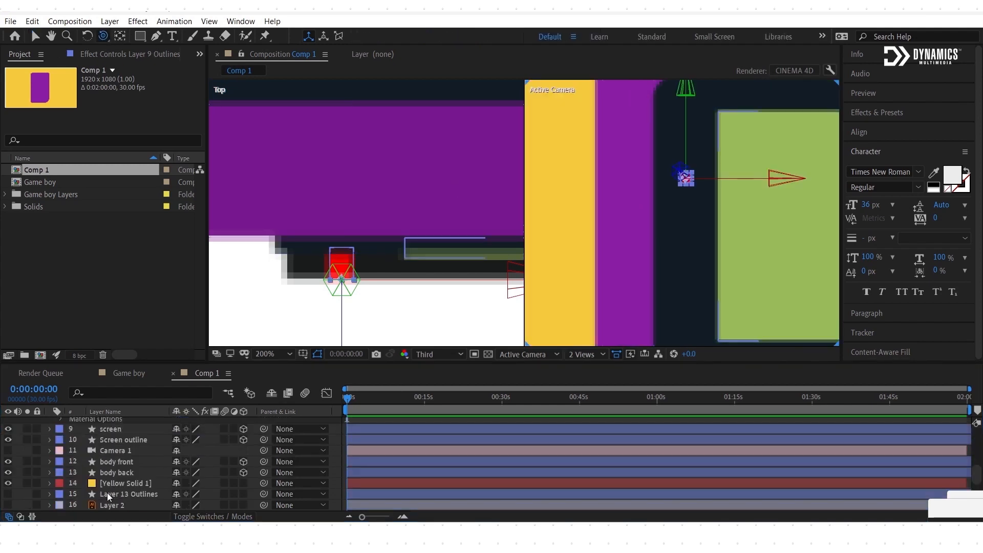
{"action": "left_click", "coordinate": [104, 449]}
{"action": "left_click", "coordinate": [7, 451]}
{"action": "left_click_drag", "start_coordinate": [698, 224], "coordinate": [344, 375]}
{"action": "left_click", "coordinate": [424, 354]}
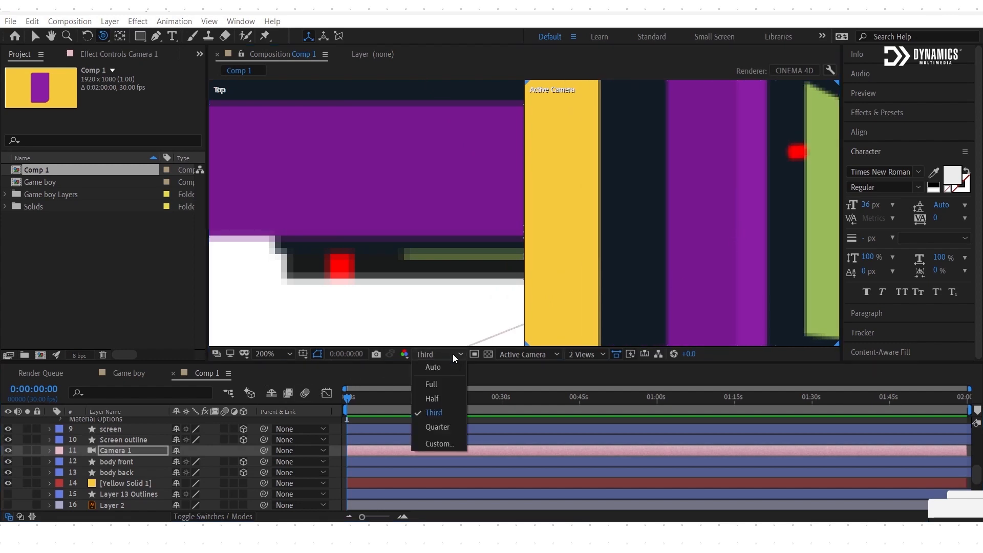
{"action": "left_click", "coordinate": [433, 384]}
Step: Push the red circle back along Z in the Top view until it sits level with the green screen's surface
{"action": "key", "text": "v"}
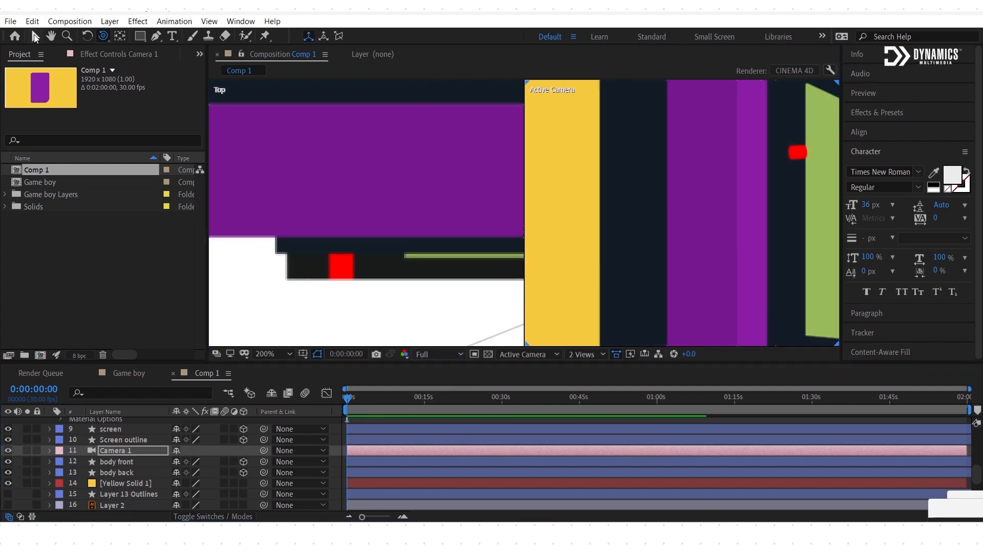
{"action": "left_click", "coordinate": [802, 153]}
{"action": "left_click", "coordinate": [341, 266]}
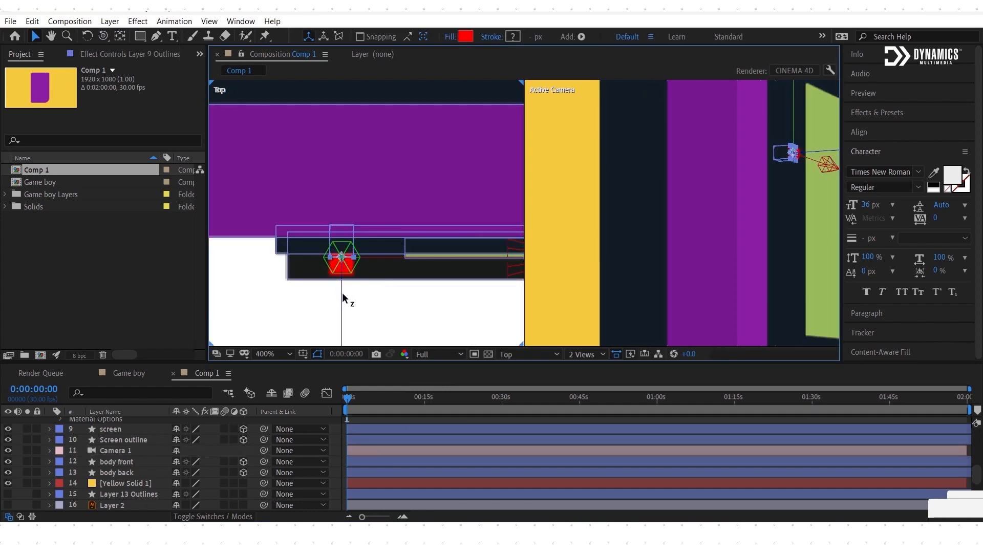
{"action": "left_click", "coordinate": [361, 306]}
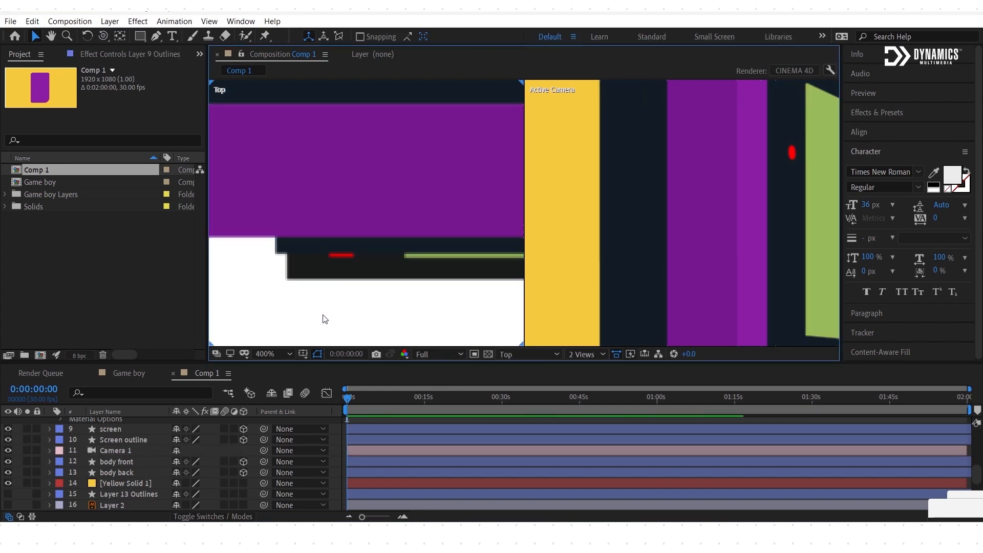
Step: Return the composition to 1 View and zoom out to show the whole Game boy
{"action": "left_click", "coordinate": [578, 355]}
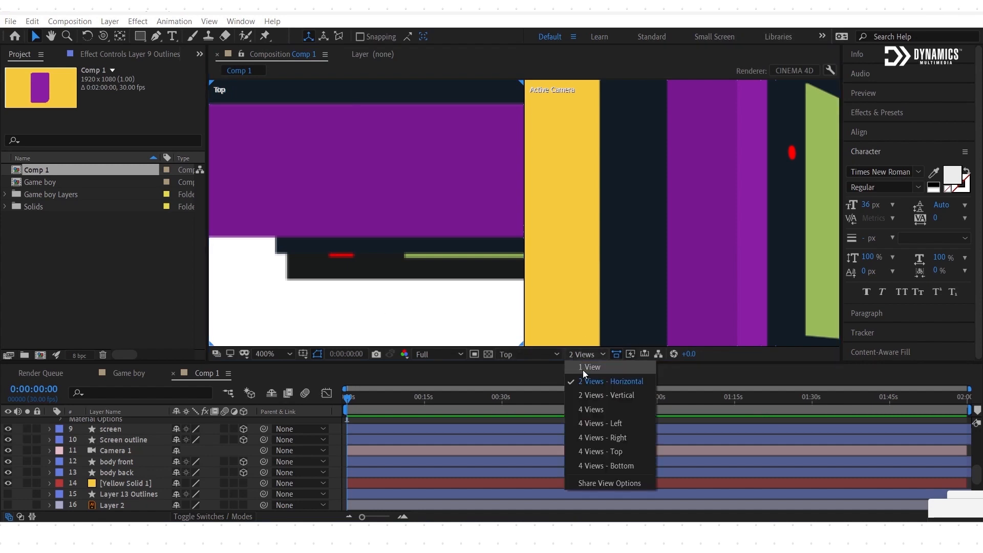
{"action": "left_click", "coordinate": [583, 367]}
{"action": "scroll", "coordinate": [408, 248], "scroll_direction": "down", "scroll_amount": 8}
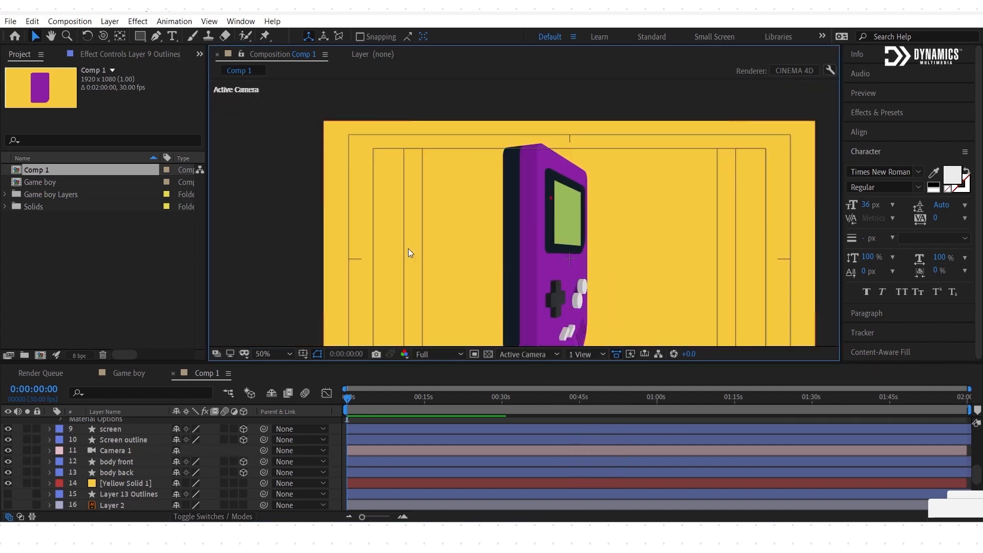
Step: Collapse Layer 9 Outlines and move Camera 1 to the top of the layer stack
{"action": "scroll", "coordinate": [127, 438], "scroll_direction": "up", "scroll_amount": 4}
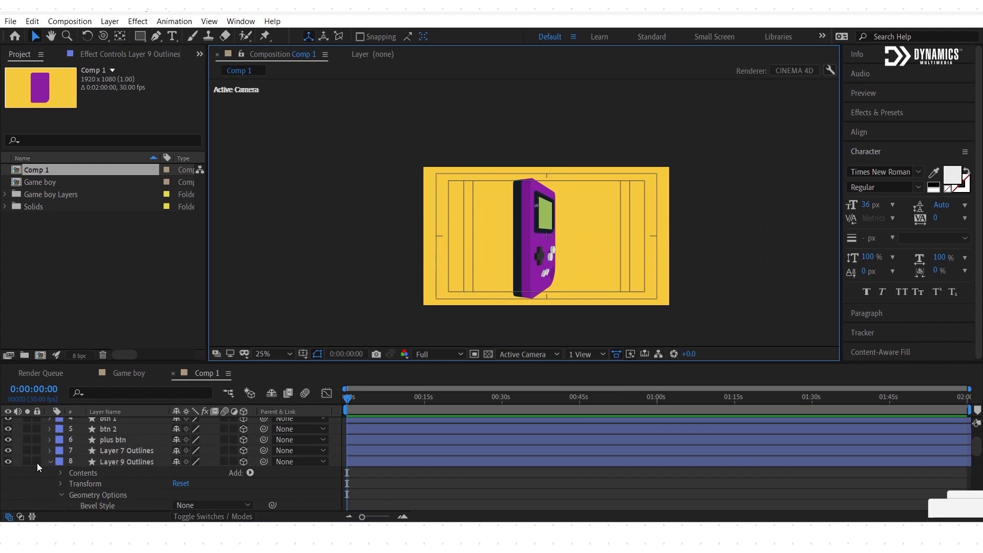
{"action": "left_click", "coordinate": [50, 462]}
{"action": "left_click_drag", "start_coordinate": [124, 495], "coordinate": [131, 419]}
Step: Orbit Camera 1 to a mostly frontal view of the Game boy and lower the preview resolution to Third
{"action": "left_click", "coordinate": [139, 435]}
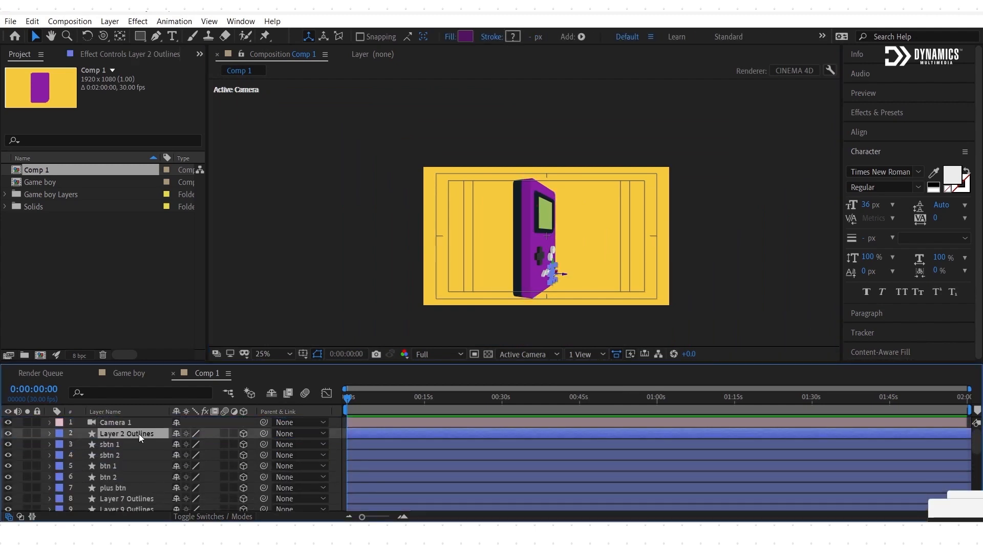
{"action": "key", "text": "period"}
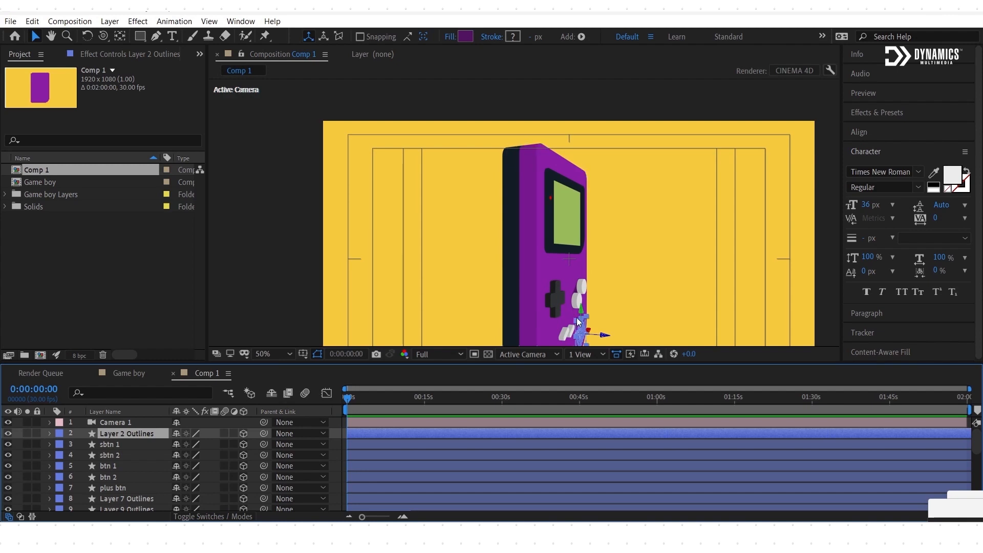
{"action": "left_click", "coordinate": [114, 424]}
{"action": "left_click", "coordinate": [103, 36]}
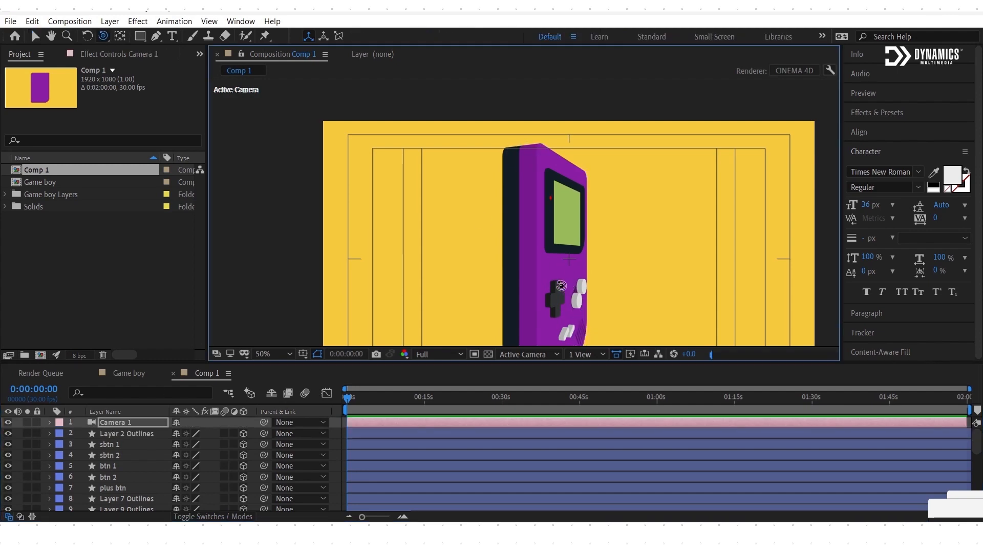
{"action": "left_click_drag", "start_coordinate": [556, 269], "coordinate": [512, 284]}
{"action": "left_click", "coordinate": [439, 354]}
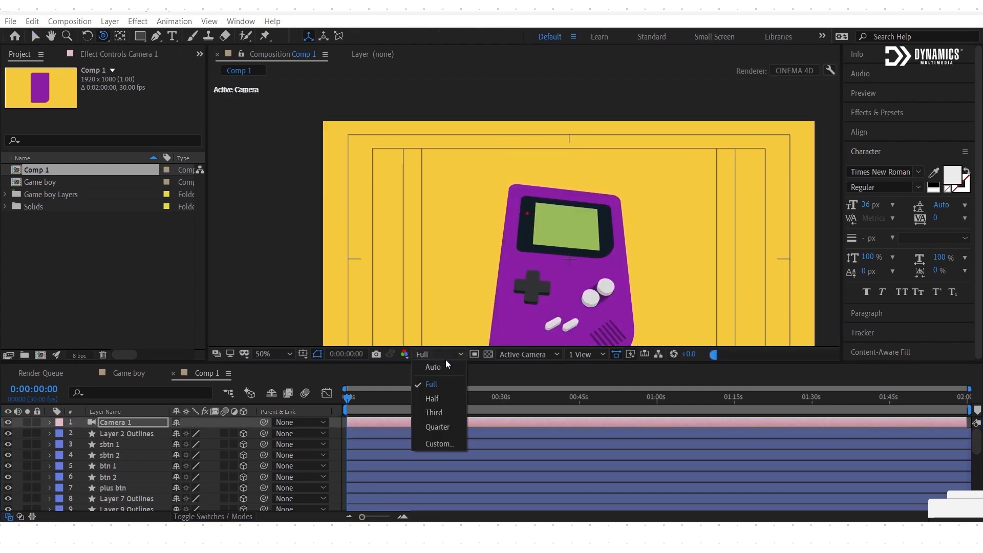
{"action": "left_click", "coordinate": [434, 413]}
Step: Orbit Camera 1 to a close side view of the buttons and speaker grills at Full preview resolution
{"action": "left_click_drag", "start_coordinate": [604, 322], "coordinate": [534, 240]}
{"action": "scroll", "coordinate": [635, 331], "scroll_direction": "up", "scroll_amount": 1}
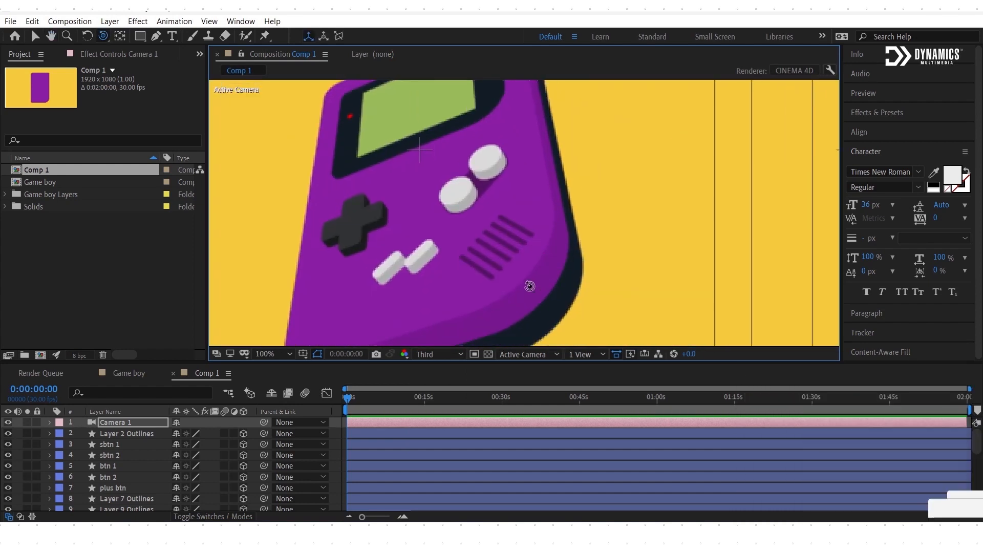
{"action": "left_click_drag", "start_coordinate": [531, 286], "coordinate": [462, 288]}
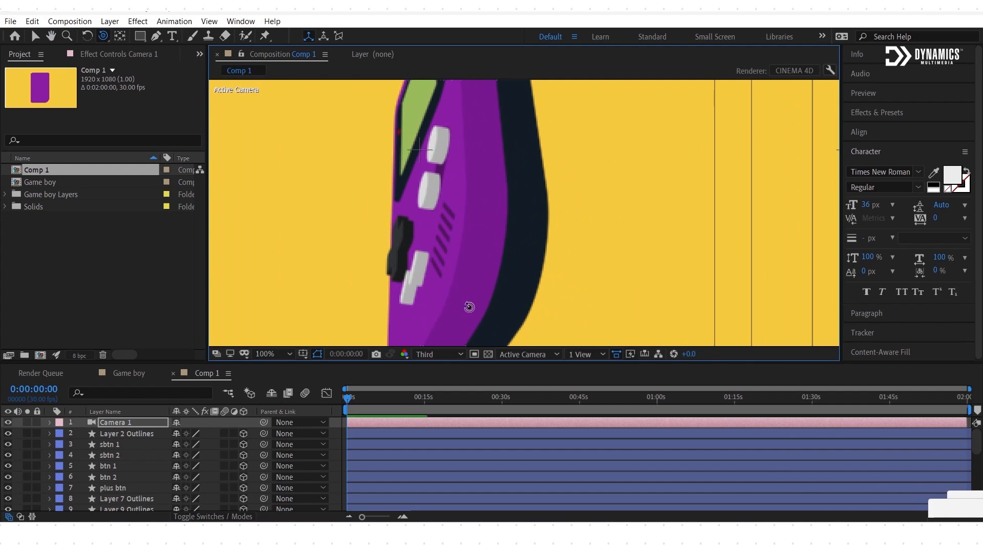
{"action": "left_click", "coordinate": [438, 354]}
{"action": "left_click", "coordinate": [442, 380]}
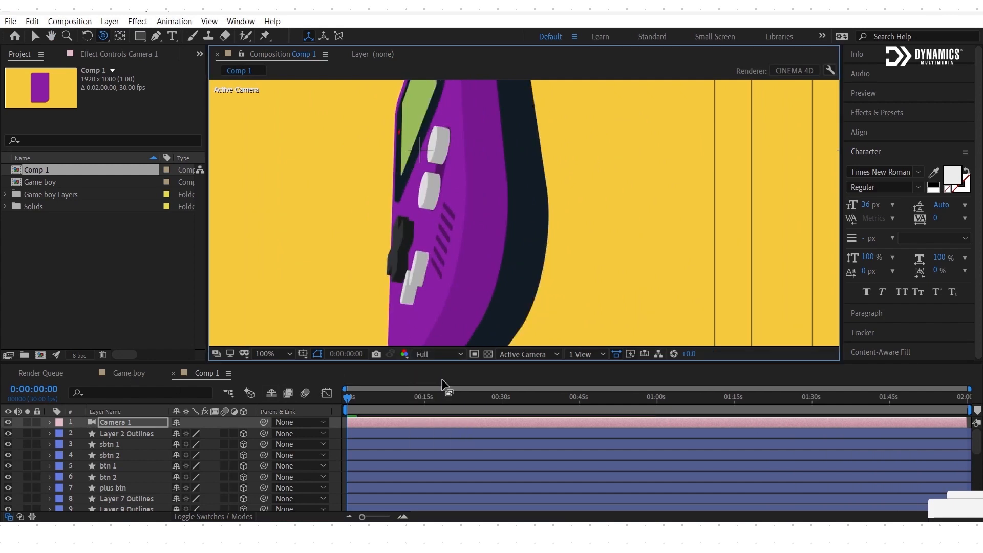
Step: Rename Layer 2 Outlines as grills
{"action": "left_click", "coordinate": [113, 434]}
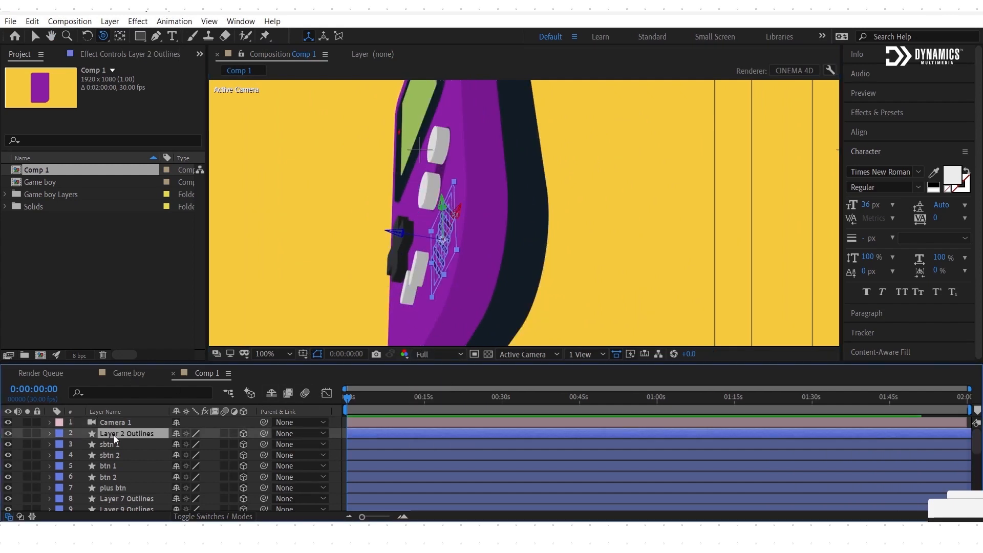
{"action": "left_click", "coordinate": [114, 436]}
{"action": "type", "text": "gri"}
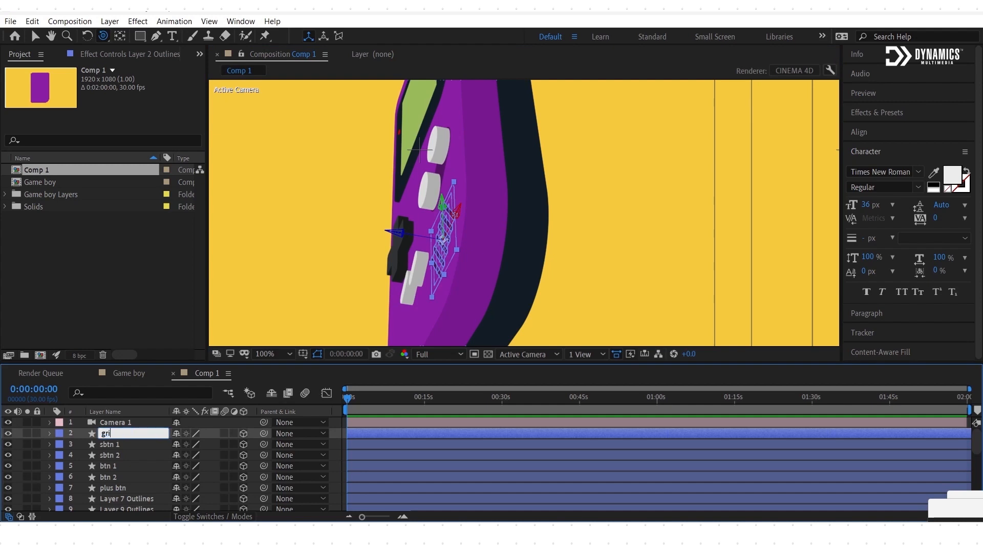
{"action": "type", "text": "lls"}
{"action": "key", "text": "Return"}
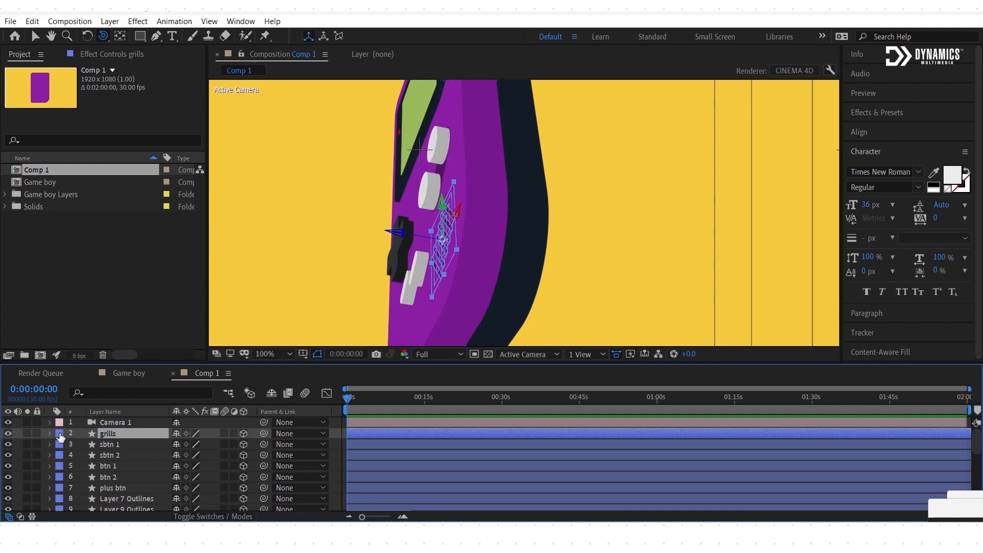
Step: Show the Top view beside the Active Camera and set the grills layer's Extrusion Depth to 29
{"action": "left_click", "coordinate": [584, 355]}
{"action": "left_click", "coordinate": [589, 402]}
{"action": "scroll", "coordinate": [374, 277], "scroll_direction": "down", "scroll_amount": 2}
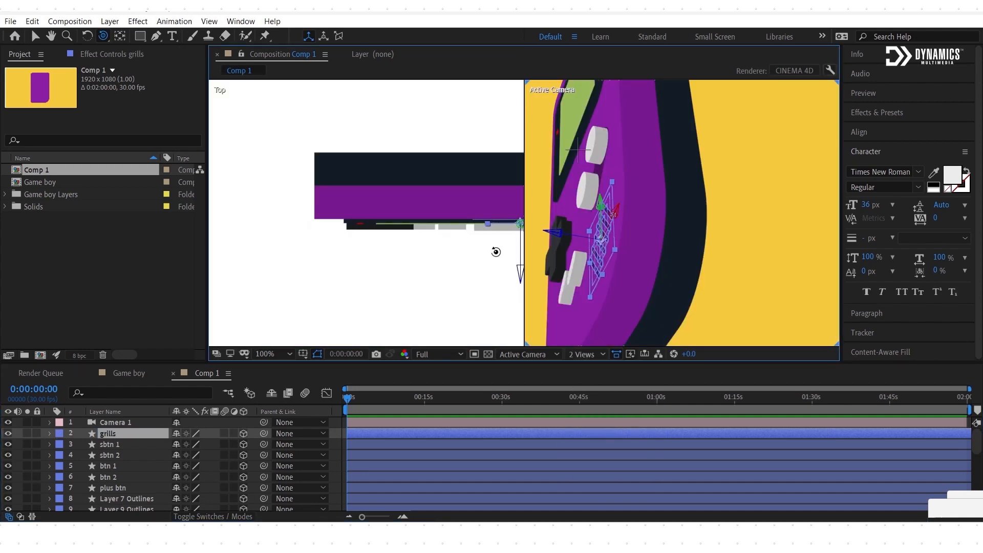
{"action": "left_click_drag", "start_coordinate": [511, 235], "coordinate": [382, 248]}
{"action": "scroll", "coordinate": [387, 254], "scroll_direction": "up", "scroll_amount": 1}
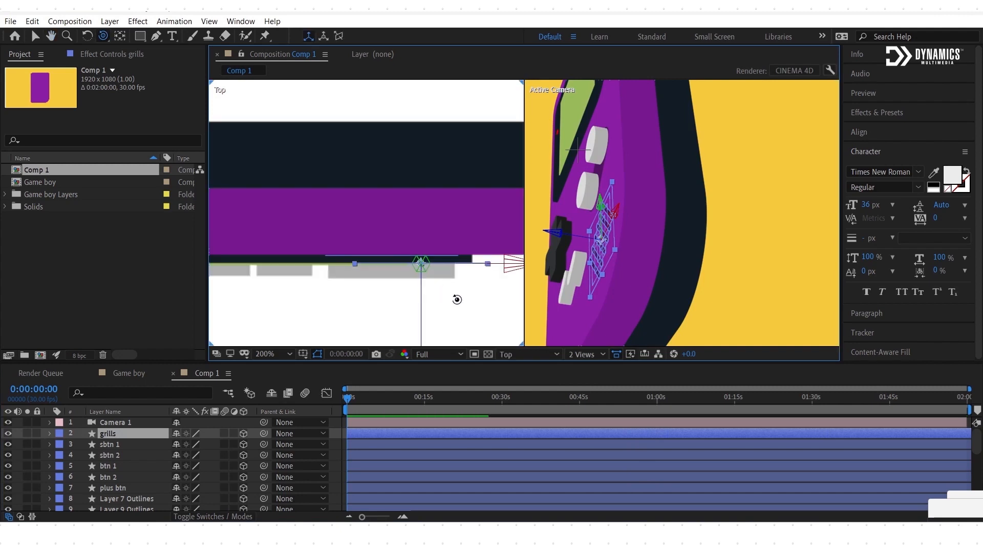
{"action": "left_click", "coordinate": [50, 434]}
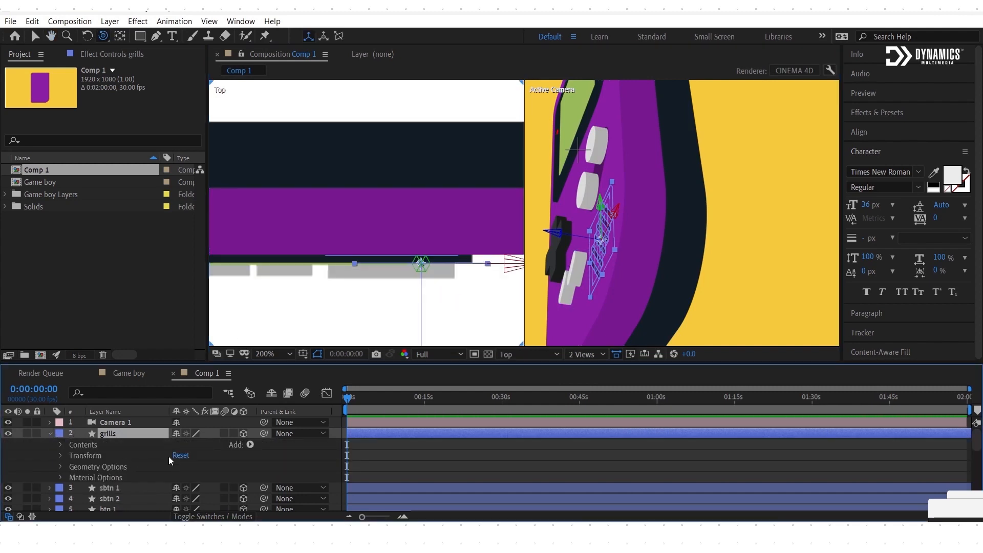
{"action": "left_click", "coordinate": [60, 466]}
{"action": "scroll", "coordinate": [102, 477], "scroll_direction": "down", "scroll_amount": 2}
{"action": "left_click_drag", "start_coordinate": [179, 473], "coordinate": [197, 476]}
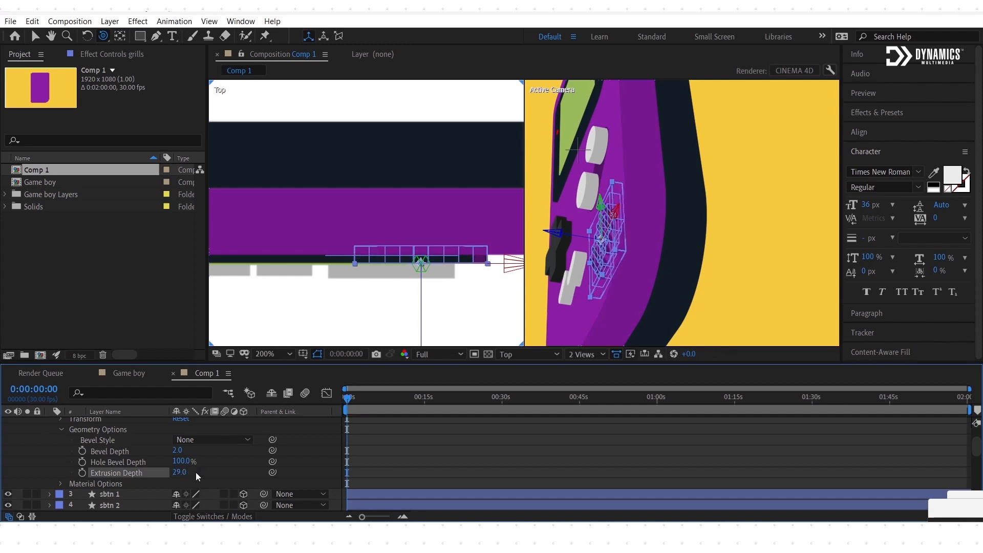
Step: Push the grills layer back along Z in the Top view until it barely protrudes from the purple front body
{"action": "left_click", "coordinate": [31, 37]}
{"action": "left_click", "coordinate": [781, 265]}
{"action": "left_click", "coordinate": [607, 259]}
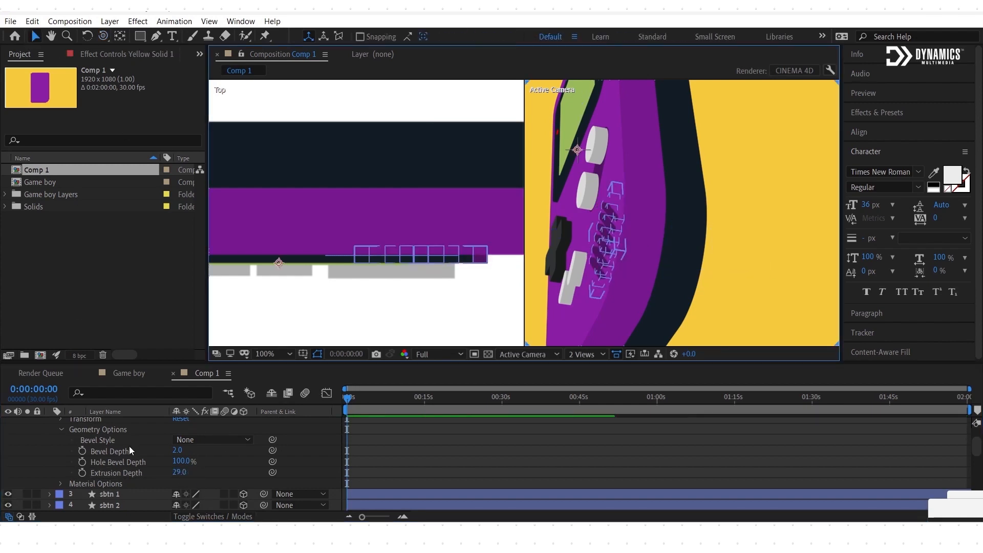
{"action": "scroll", "coordinate": [122, 431], "scroll_direction": "up", "scroll_amount": 2}
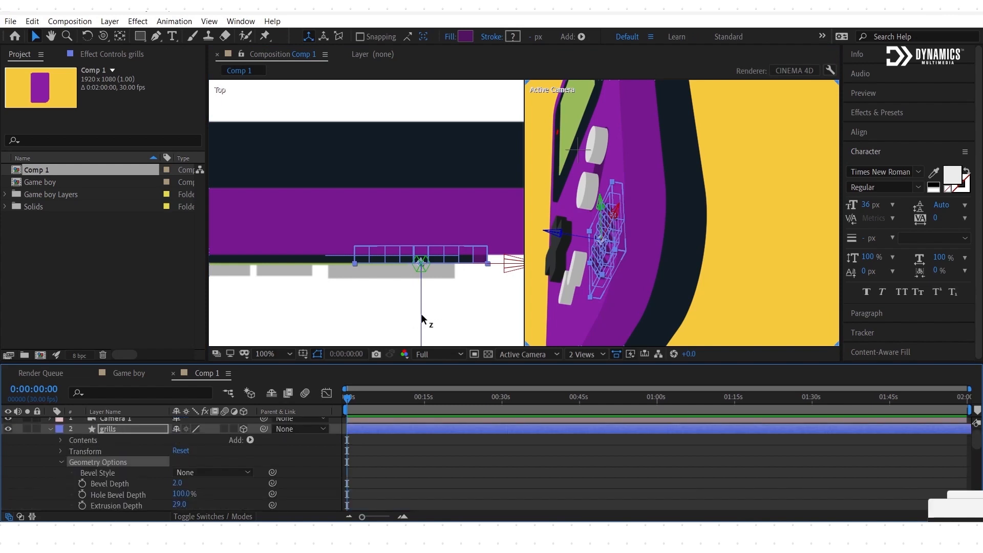
{"action": "left_click_drag", "start_coordinate": [421, 319], "coordinate": [420, 315]}
{"action": "left_click", "coordinate": [761, 230]}
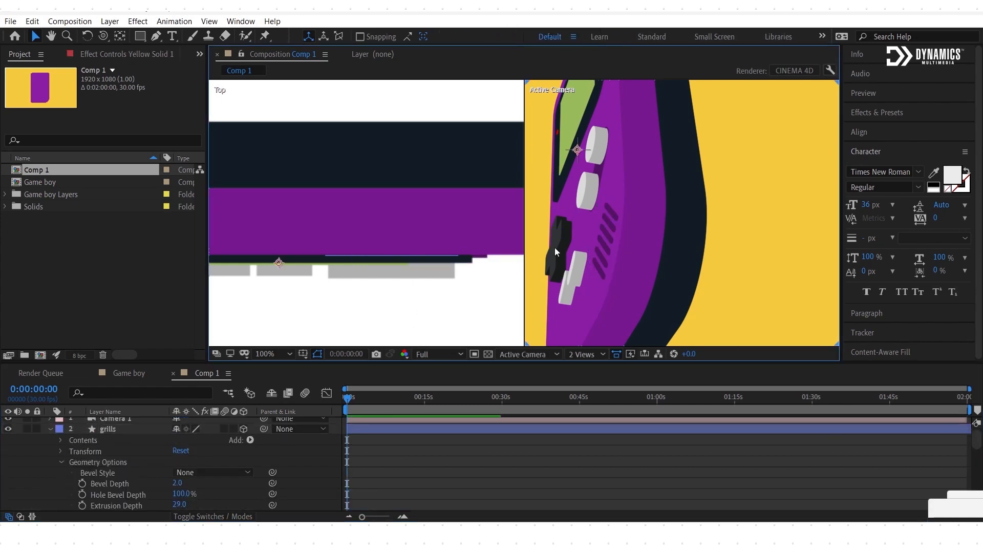
Step: Return the composition to 1 View at Half resolution and orbit the camera to a front view of the Game boy
{"action": "left_click", "coordinate": [593, 354]}
{"action": "left_click", "coordinate": [590, 399]}
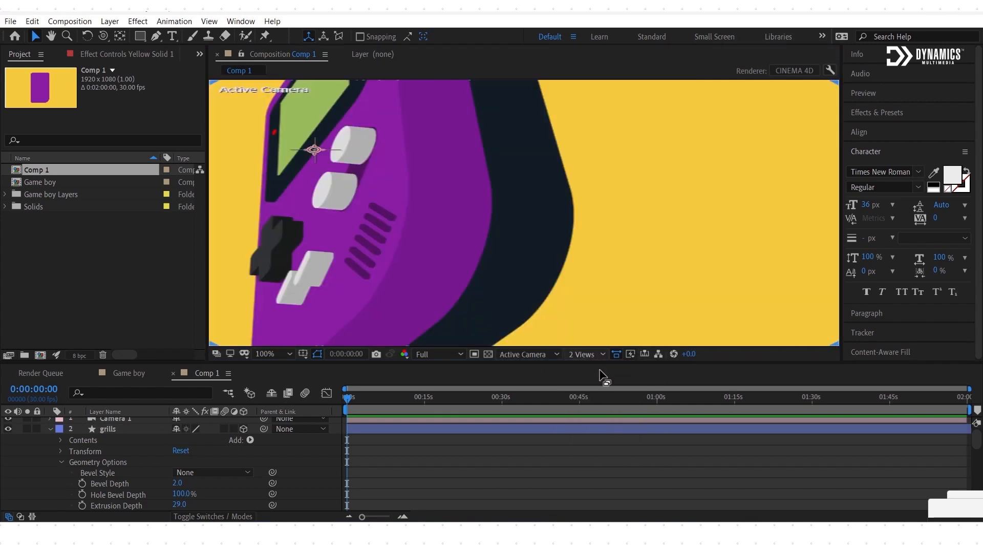
{"action": "left_click", "coordinate": [450, 355]}
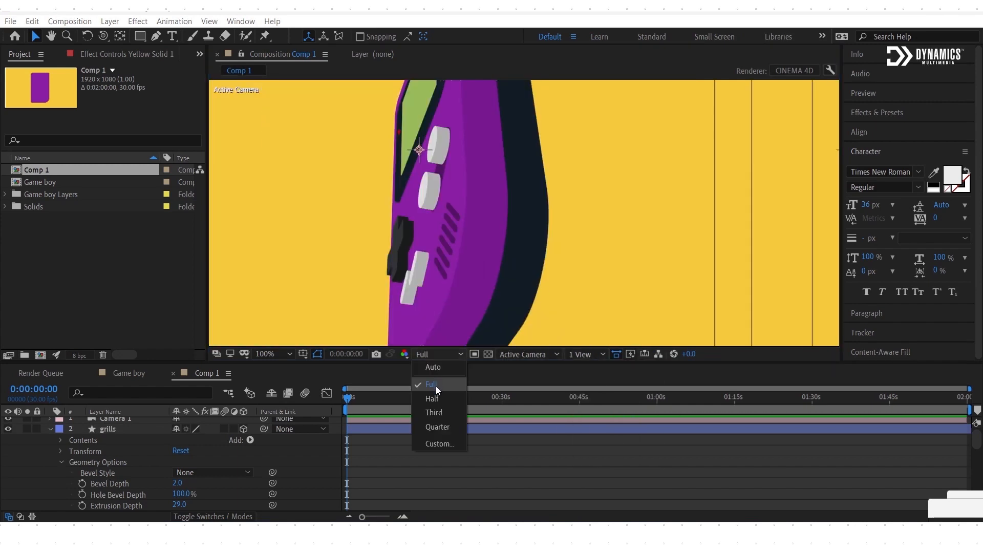
{"action": "left_click", "coordinate": [435, 395]}
{"action": "left_click", "coordinate": [103, 35]}
{"action": "left_click_drag", "start_coordinate": [461, 156], "coordinate": [556, 233]}
{"action": "scroll", "coordinate": [564, 240], "scroll_direction": "down", "scroll_amount": 1}
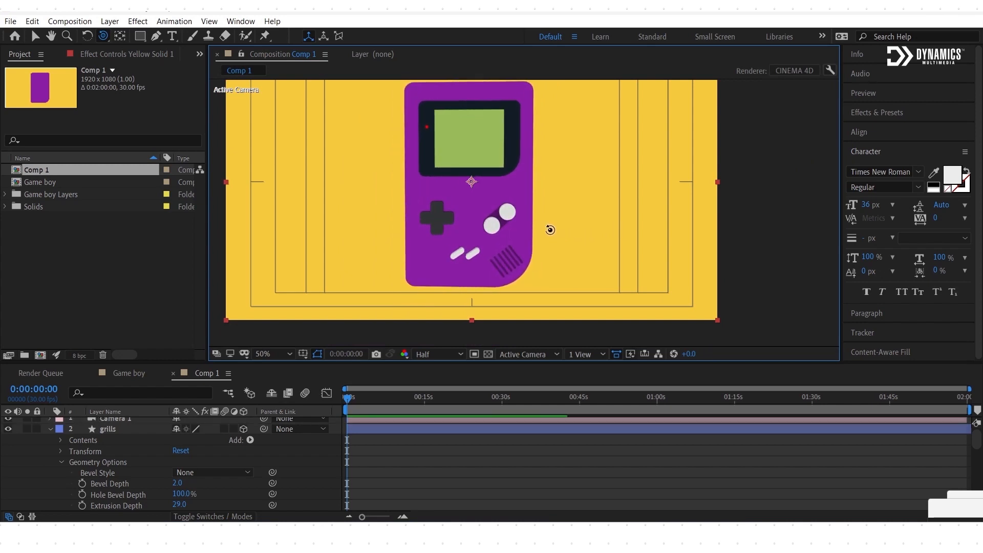
Step: Fit the whole composition in the viewer and set the preview resolution to Auto
{"action": "left_click", "coordinate": [288, 355]}
{"action": "left_click", "coordinate": [284, 179]}
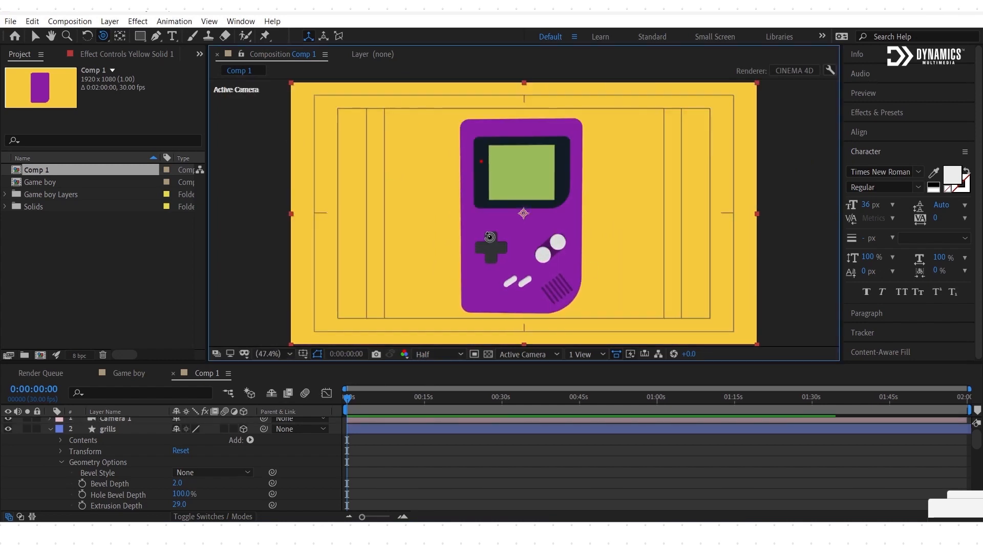
{"action": "left_click", "coordinate": [439, 354]}
{"action": "left_click", "coordinate": [456, 368]}
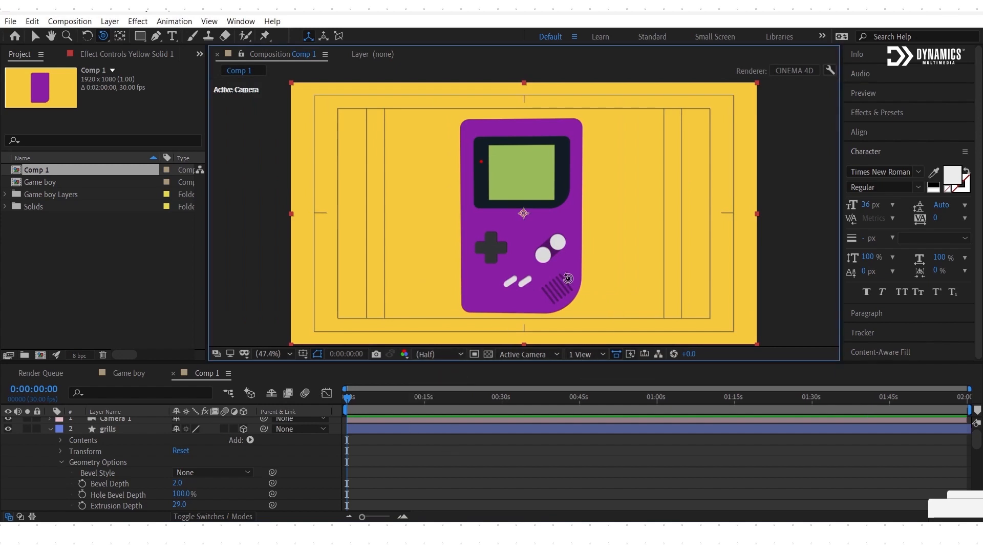
Step: Orbit around the Game boy to examine its extruded parts from both sides
{"action": "left_click_drag", "start_coordinate": [567, 273], "coordinate": [628, 275]}
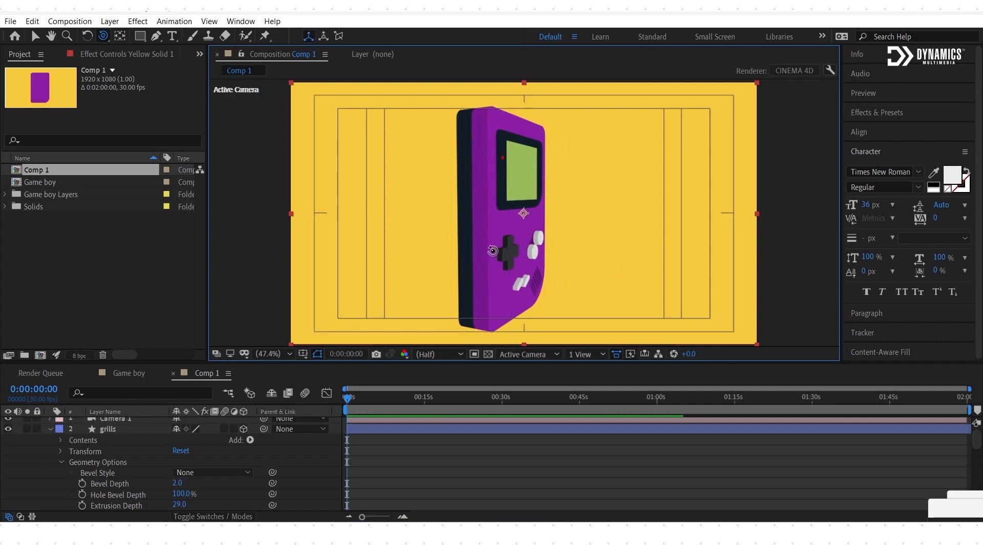
{"action": "left_click_drag", "start_coordinate": [493, 251], "coordinate": [374, 237]}
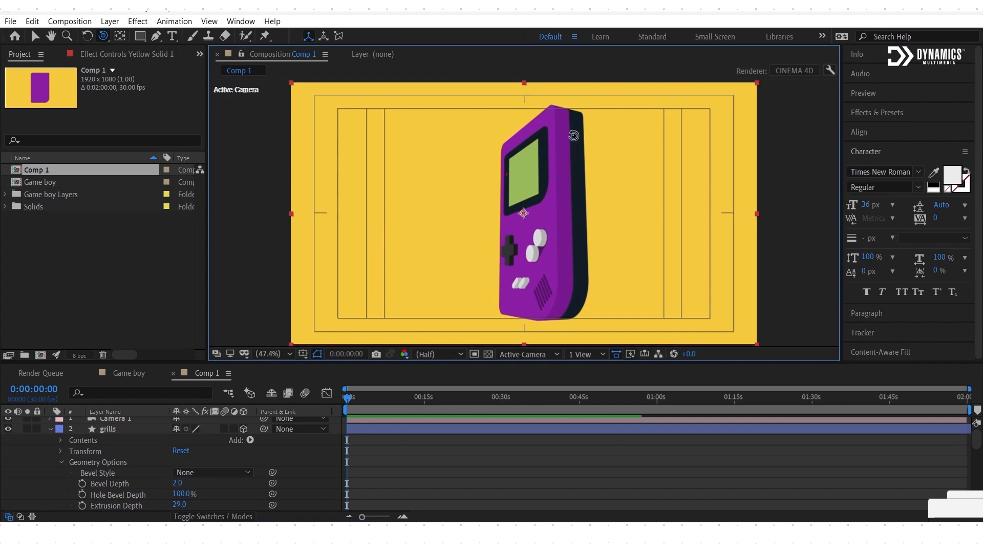
{"action": "left_click_drag", "start_coordinate": [575, 138], "coordinate": [618, 203]}
Step: Turn off Camera 1 and collapse the grills layer's properties
{"action": "scroll", "coordinate": [44, 425], "scroll_direction": "up", "scroll_amount": 1}
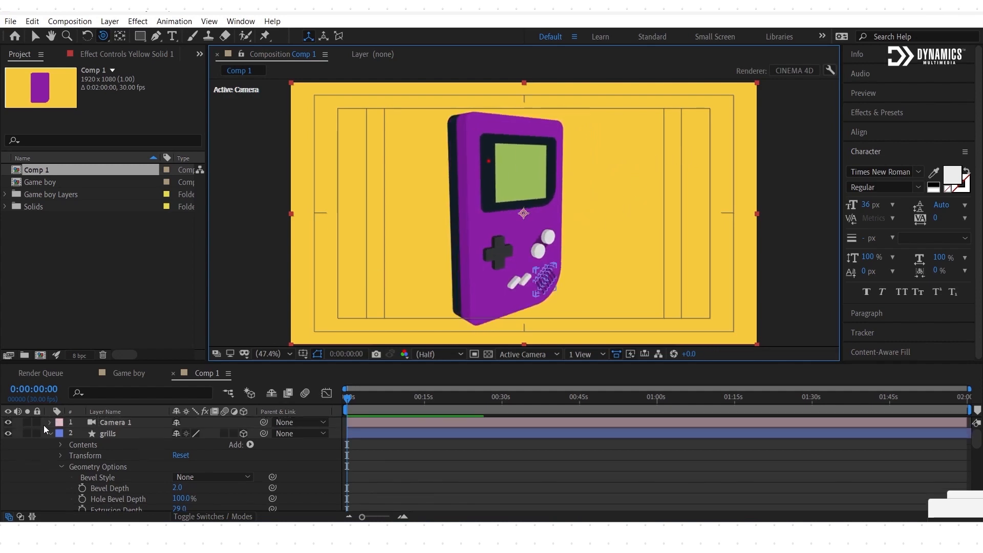
{"action": "left_click", "coordinate": [8, 422]}
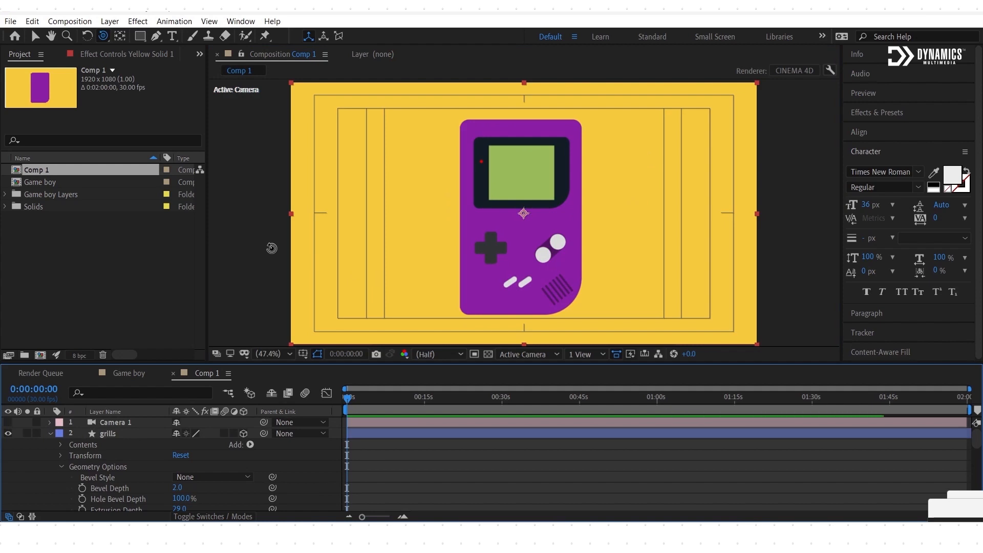
{"action": "left_click", "coordinate": [35, 36]}
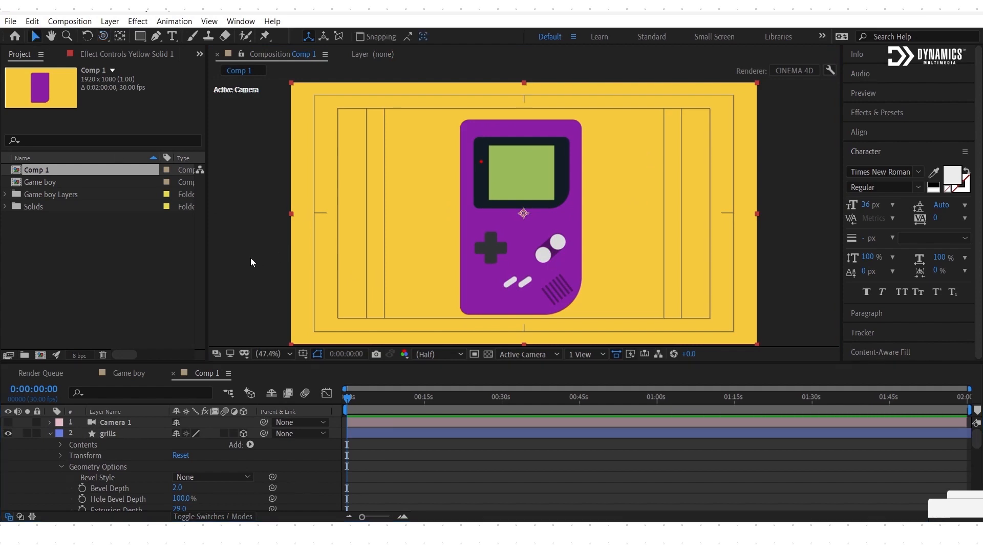
{"action": "left_click", "coordinate": [347, 403]}
{"action": "key", "text": "space"}
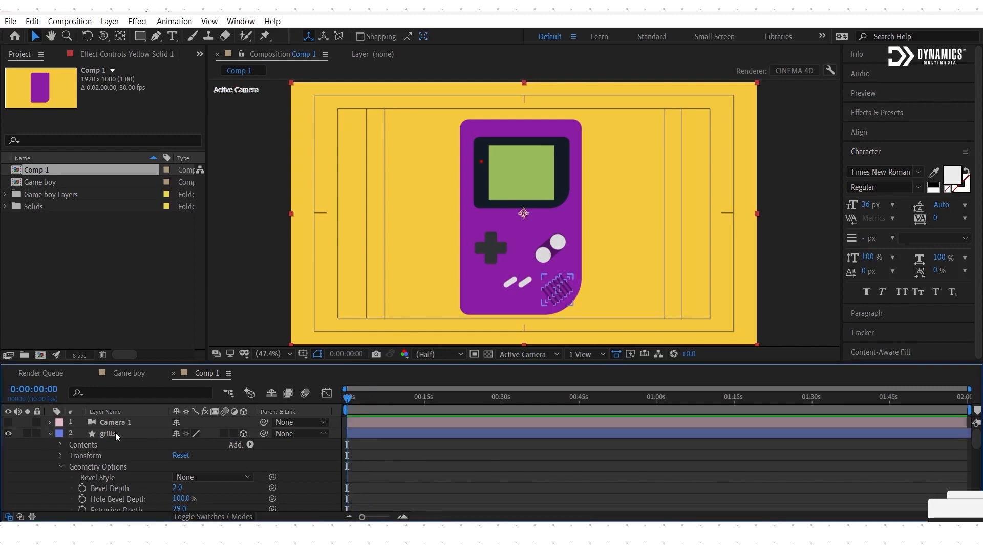
{"action": "left_click", "coordinate": [50, 433]}
Step: Select all the Game boy shape layers from grills through body back
{"action": "left_click", "coordinate": [101, 436]}
{"action": "scroll", "coordinate": [112, 460], "scroll_direction": "down", "scroll_amount": 2}
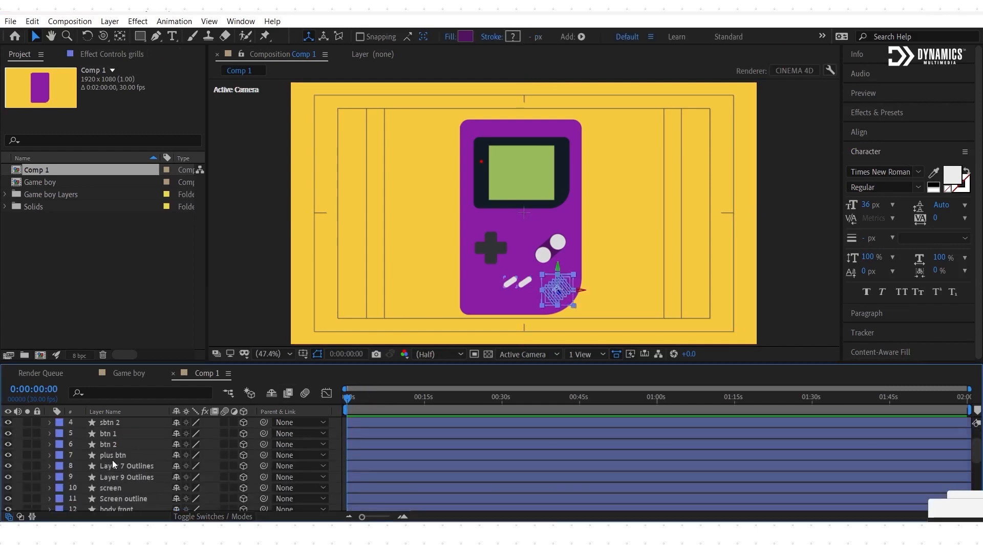
{"action": "scroll", "coordinate": [112, 460], "scroll_direction": "down", "scroll_amount": 2}
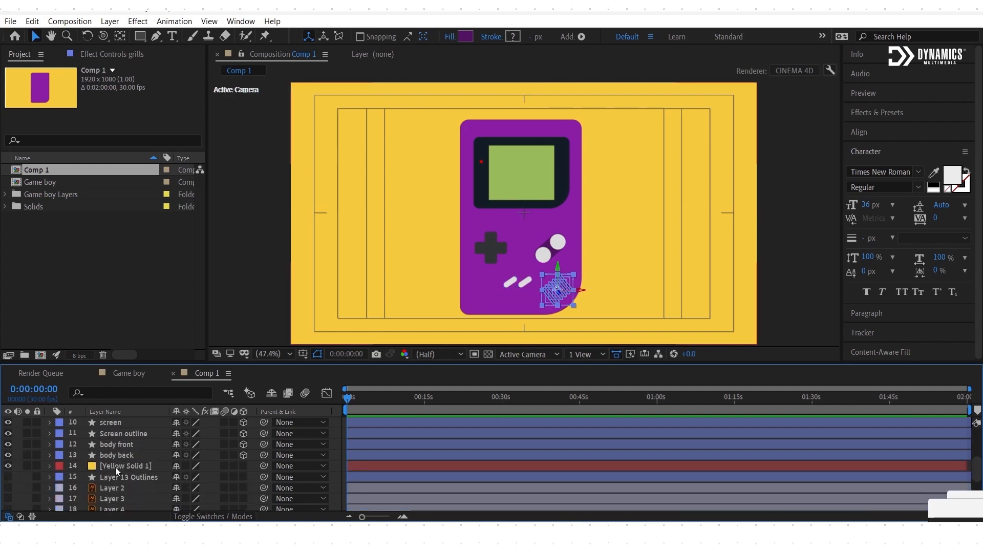
{"action": "left_click", "coordinate": [116, 456], "text": "shift"}
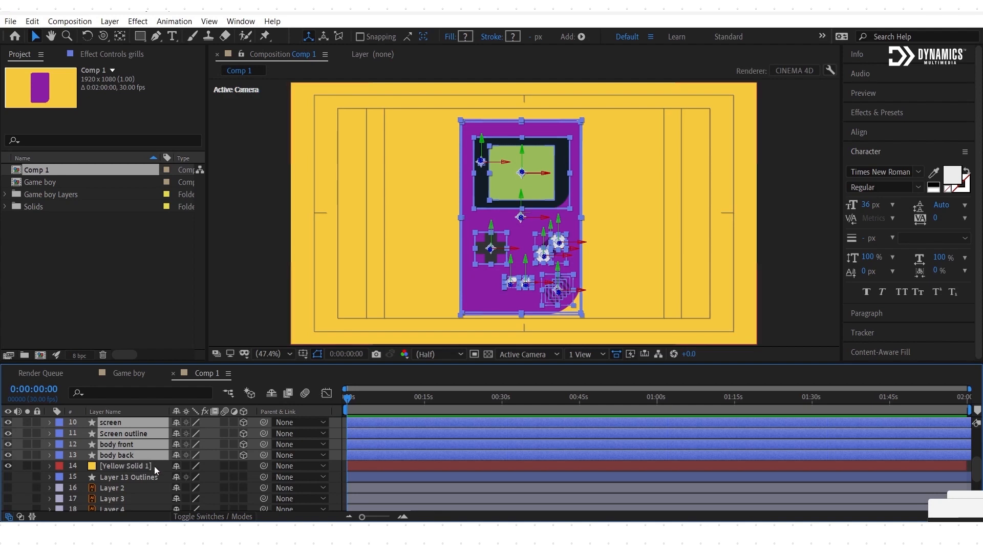
Step: Switch to the 2 Views - Horizontal layout and duplicate the body back layer
{"action": "left_click", "coordinate": [143, 456]}
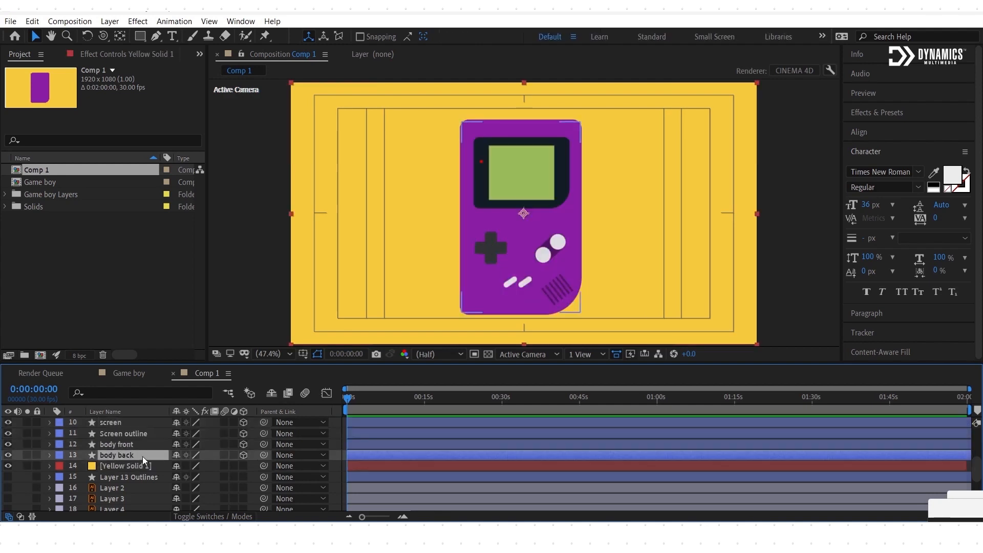
{"action": "left_click", "coordinate": [584, 355]}
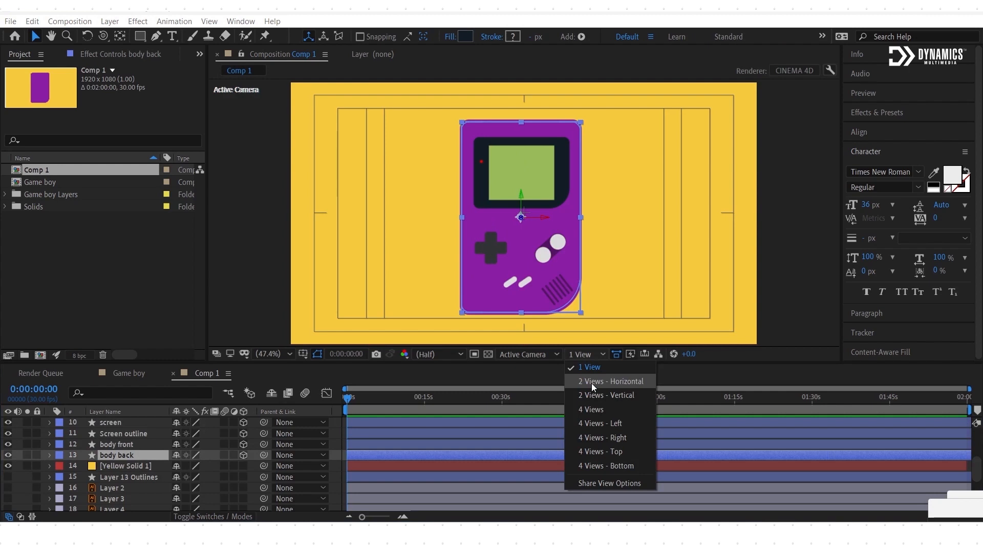
{"action": "left_click", "coordinate": [592, 383]}
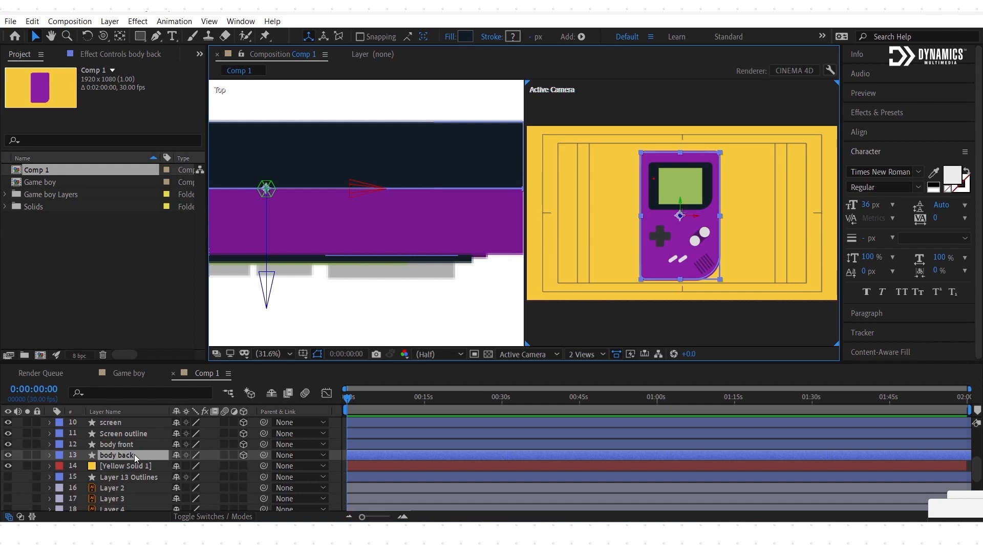
{"action": "key", "text": "ctrl+d"}
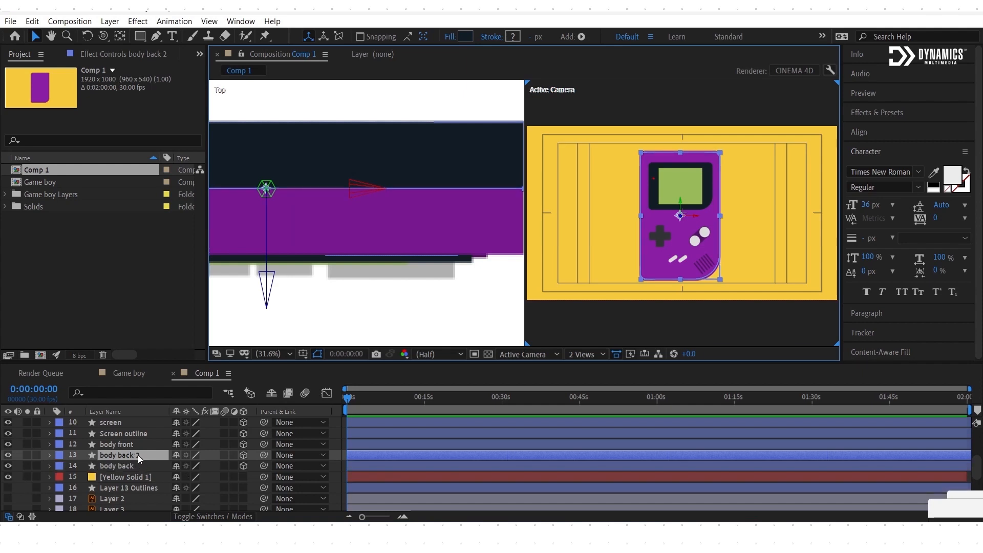
Step: Set the duplicated body back layer's extrusion depth to 17 and shift it slightly along its Z axis
{"action": "left_click", "coordinate": [51, 454]}
{"action": "left_click", "coordinate": [61, 488]}
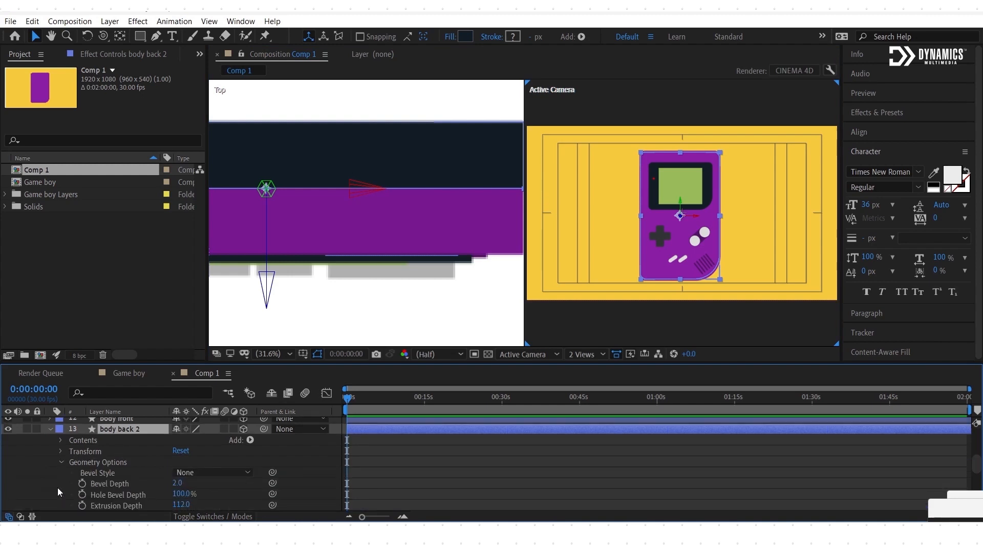
{"action": "left_click", "coordinate": [152, 505]}
{"action": "left_click_drag", "start_coordinate": [153, 505], "coordinate": [110, 501]}
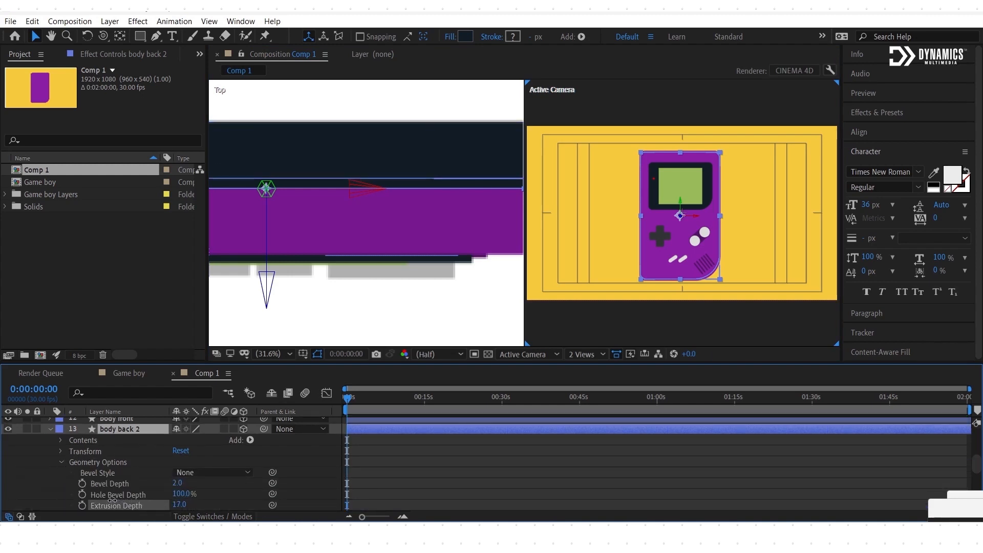
{"action": "left_click", "coordinate": [267, 290]}
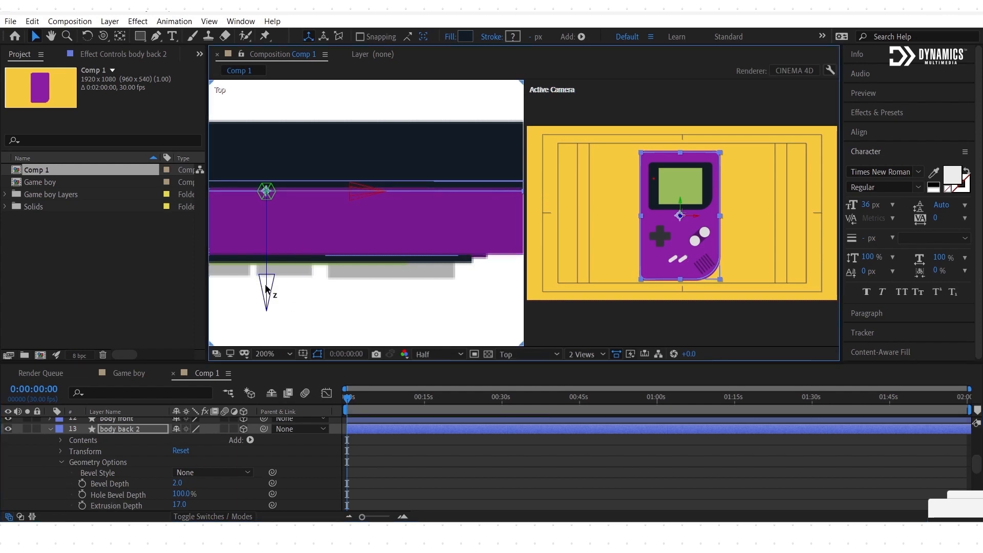
Step: Scale the duplicated body back layer to 53% and collapse its properties
{"action": "key", "text": "s"}
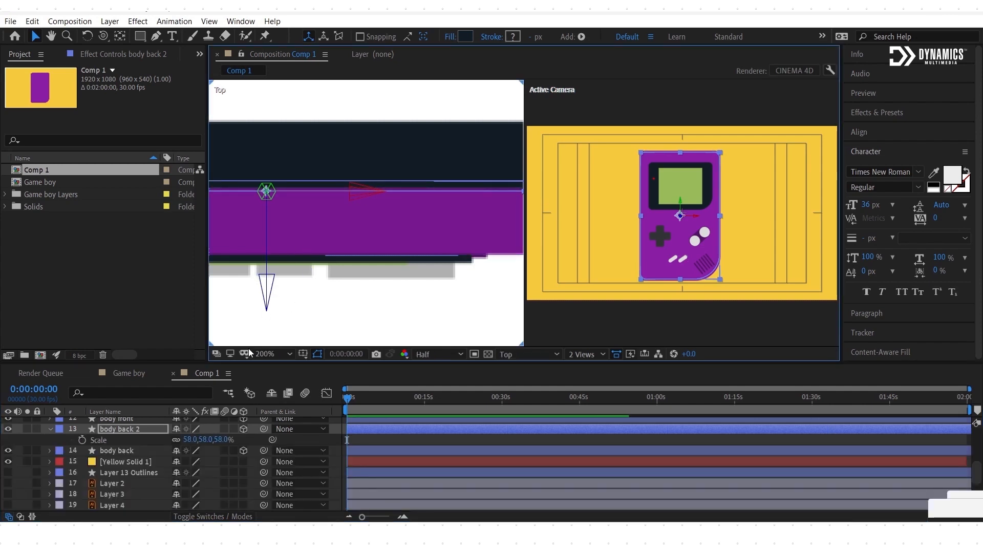
{"action": "left_click_drag", "start_coordinate": [226, 439], "coordinate": [219, 440]}
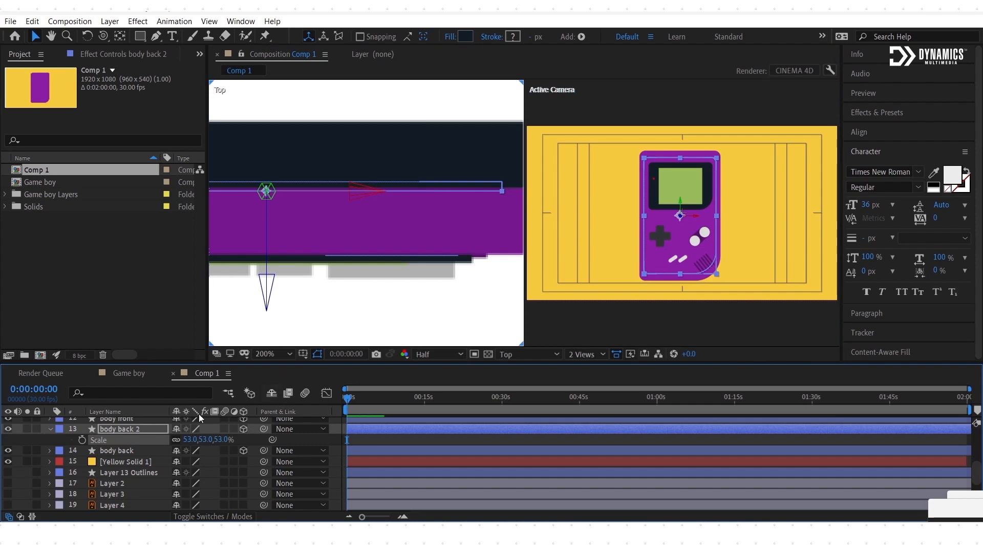
{"action": "left_click", "coordinate": [51, 430]}
Step: Place the duplicate below the body back layer and rename it "body control"
{"action": "left_click_drag", "start_coordinate": [119, 429], "coordinate": [119, 441]}
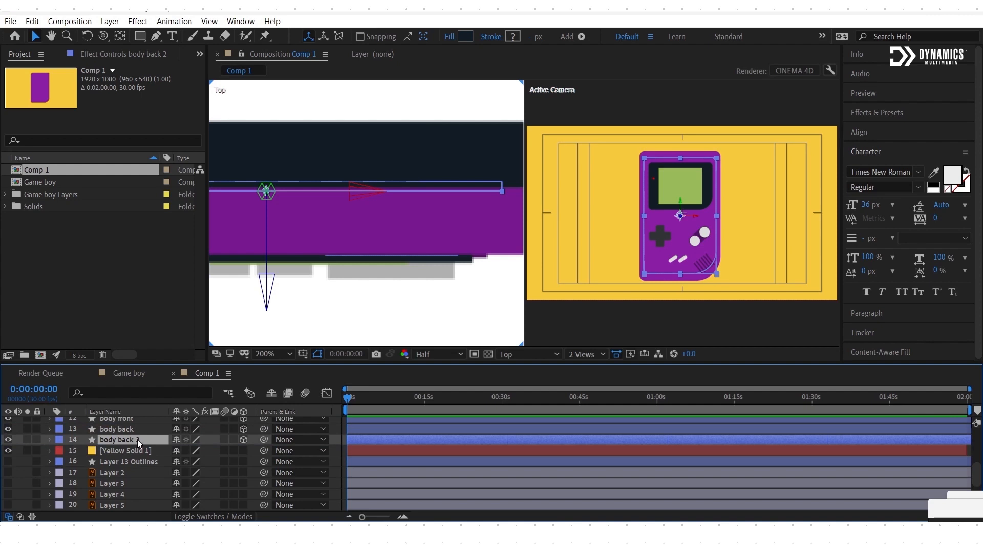
{"action": "key", "text": "Return"}
{"action": "left_click_drag", "start_coordinate": [143, 439], "coordinate": [123, 440]}
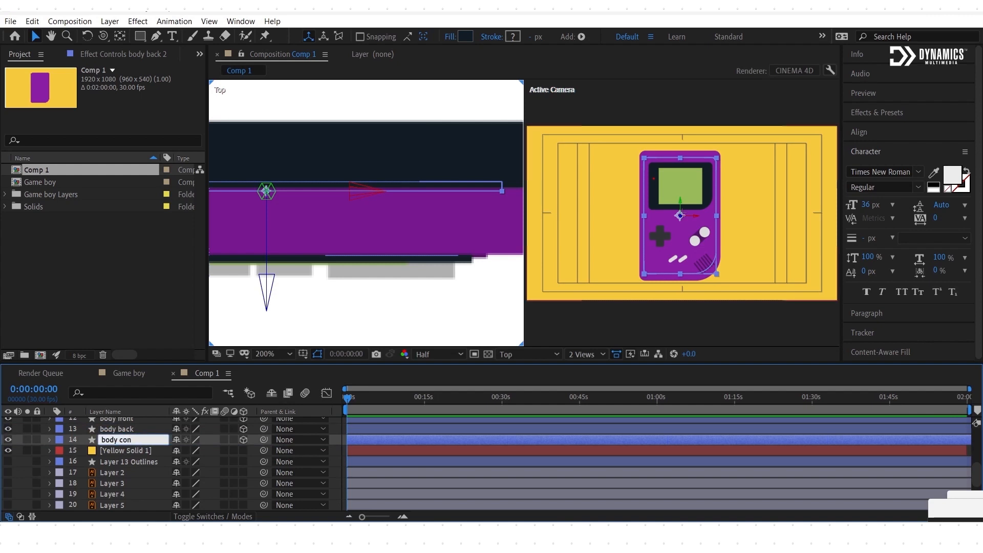
{"action": "type", "text": "control"}
{"action": "key", "text": "Return"}
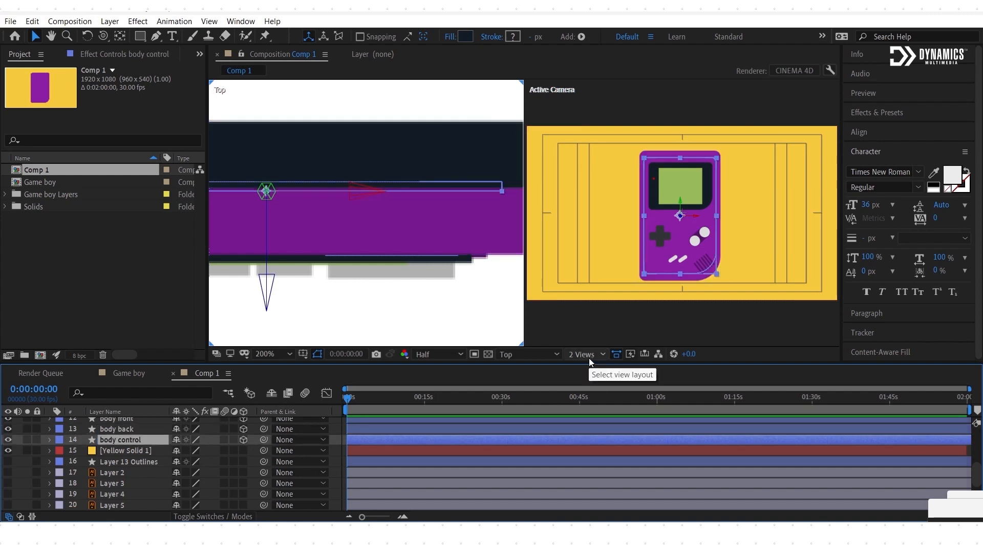
Step: Switch to the 1 View layout and parent all the other Game boy layers to body control
{"action": "left_click", "coordinate": [589, 356]}
{"action": "left_click", "coordinate": [594, 370]}
{"action": "left_click", "coordinate": [127, 439]}
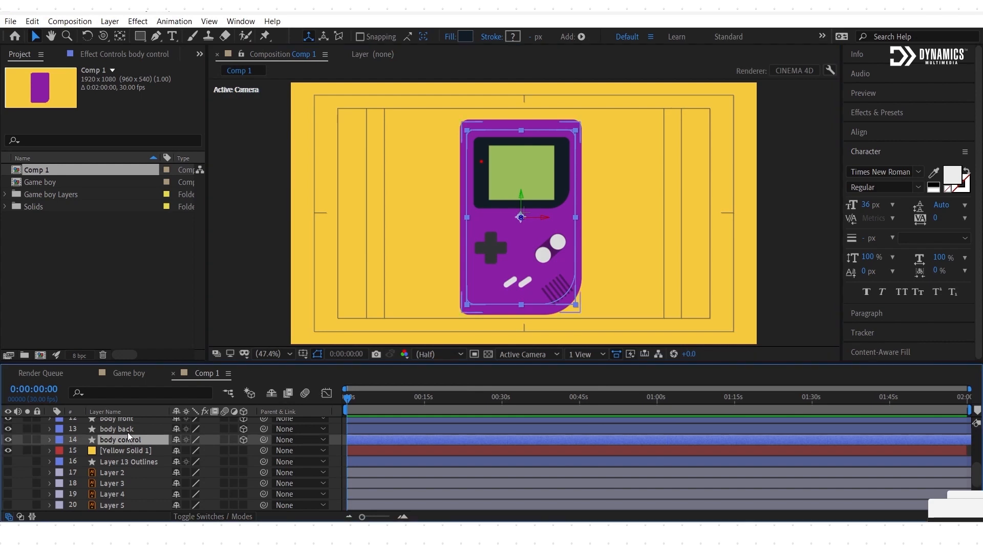
{"action": "left_click", "coordinate": [127, 431]}
{"action": "scroll", "coordinate": [127, 431], "scroll_direction": "up", "scroll_amount": 4}
{"action": "left_click", "coordinate": [126, 424], "text": "shift"}
{"action": "scroll", "coordinate": [124, 435], "scroll_direction": "down", "scroll_amount": 5}
{"action": "scroll", "coordinate": [124, 434], "scroll_direction": "up", "scroll_amount": 2}
{"action": "left_click_drag", "start_coordinate": [264, 454], "coordinate": [145, 467]}
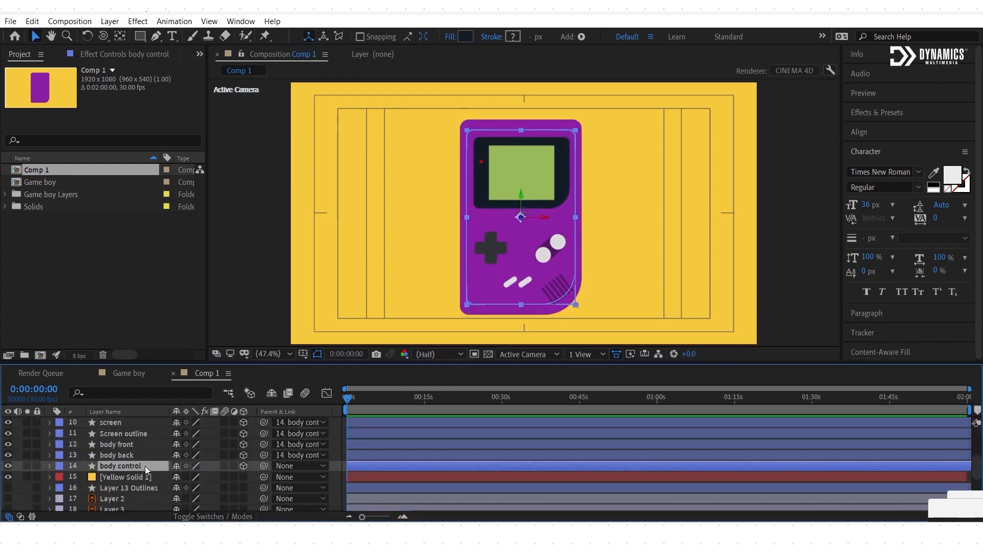
Step: Start keyframes for body control's Position, X Rotation and Y Rotation at 0:00:00:00
{"action": "left_click", "coordinate": [50, 466]}
{"action": "scroll", "coordinate": [63, 454], "scroll_direction": "down", "scroll_amount": 2}
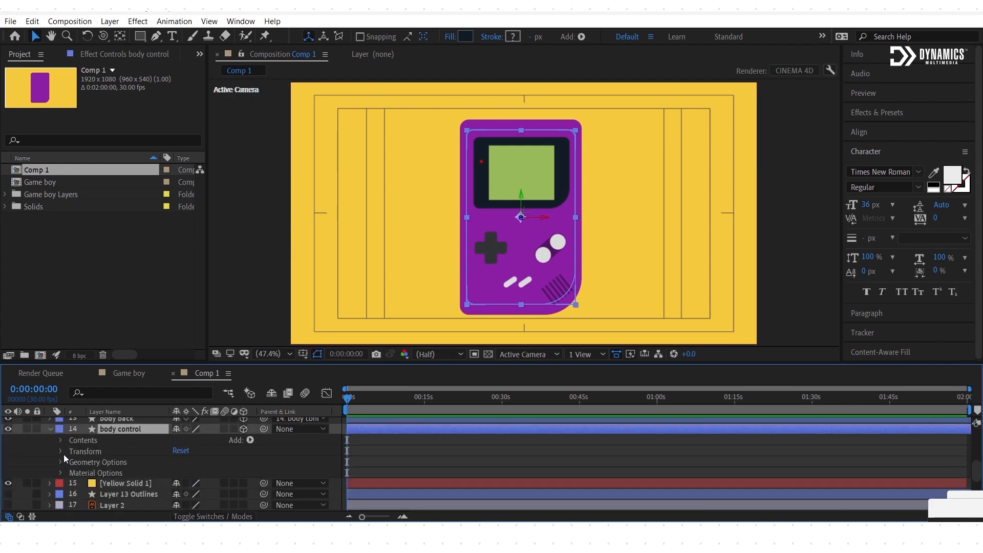
{"action": "left_click", "coordinate": [61, 451]}
{"action": "scroll", "coordinate": [62, 451], "scroll_direction": "down", "scroll_amount": 2}
{"action": "left_click", "coordinate": [82, 445]}
{"action": "left_click", "coordinate": [82, 477]}
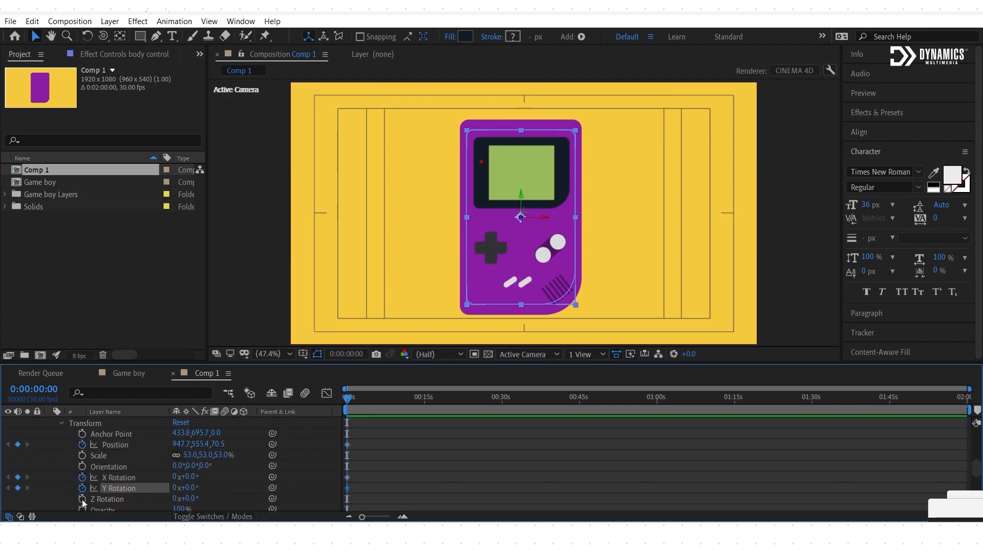
{"action": "left_click", "coordinate": [82, 488]}
Step: Try to add a Z Rotation keyframe and shift body control's rotation keyframes to about 10 seconds
{"action": "left_click", "coordinate": [82, 499]}
{"action": "left_click_drag", "start_coordinate": [361, 468], "coordinate": [343, 456]}
{"action": "left_click_drag", "start_coordinate": [348, 447], "coordinate": [398, 447]}
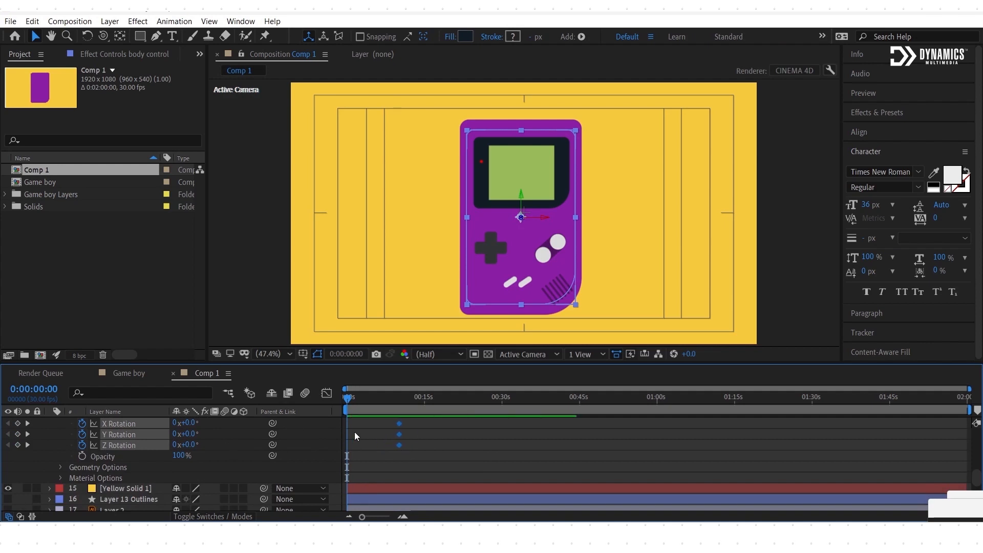
Step: Try to move body control rightward out of the frame to an X position of about 2247.7
{"action": "scroll", "coordinate": [128, 440], "scroll_direction": "up", "scroll_amount": 4}
{"action": "left_click", "coordinate": [125, 442]}
{"action": "key", "text": "shift+Right"}
{"action": "key", "text": "shift+Right"}
{"action": "key", "text": "shift+Right"}
{"action": "key", "text": "shift+Right"}
{"action": "key", "text": "shift+Right"}
{"action": "key", "text": "shift+Right"}
{"action": "key", "text": "shift+Right"}
{"action": "key", "text": "shift+Right"}
{"action": "key", "text": "shift+Right"}
{"action": "key", "text": "shift+Right"}
{"action": "key", "text": "shift+Right"}
{"action": "key", "text": "shift+Right"}
{"action": "key", "text": "shift+Right"}
{"action": "key", "text": "shift+Right"}
{"action": "key", "text": "shift+Right"}
{"action": "key", "text": "shift+Right"}
{"action": "key", "text": "shift+Right"}
{"action": "key", "text": "shift+Right"}
{"action": "key", "text": "shift+Right"}
{"action": "key", "text": "shift+Right"}
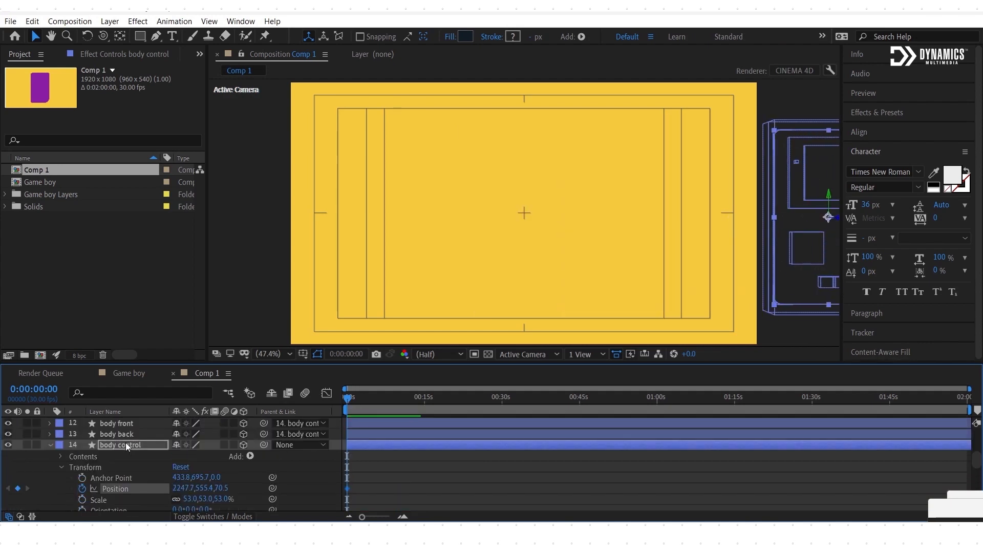
Step: Undo body control's rightward move and the shift of its rotation keyframes
{"action": "key", "text": "shift+Left"}
{"action": "key", "text": "shift+Left"}
{"action": "key", "text": "shift+Left"}
{"action": "key", "text": "shift+Left"}
{"action": "key", "text": "shift+Left"}
{"action": "key", "text": "shift+Left"}
{"action": "key", "text": "shift+Left"}
{"action": "key", "text": "shift+Left"}
{"action": "key", "text": "shift+Left"}
{"action": "key", "text": "shift+Left"}
{"action": "key", "text": "shift+Left"}
{"action": "key", "text": "shift+Left"}
{"action": "key", "text": "shift+Left"}
{"action": "key", "text": "shift+Left"}
{"action": "key", "text": "shift+Left"}
{"action": "key", "text": "shift+Left"}
{"action": "key", "text": "shift+Left"}
{"action": "key", "text": "shift+Left"}
{"action": "key", "text": "shift+Left"}
{"action": "key", "text": "shift+Left"}
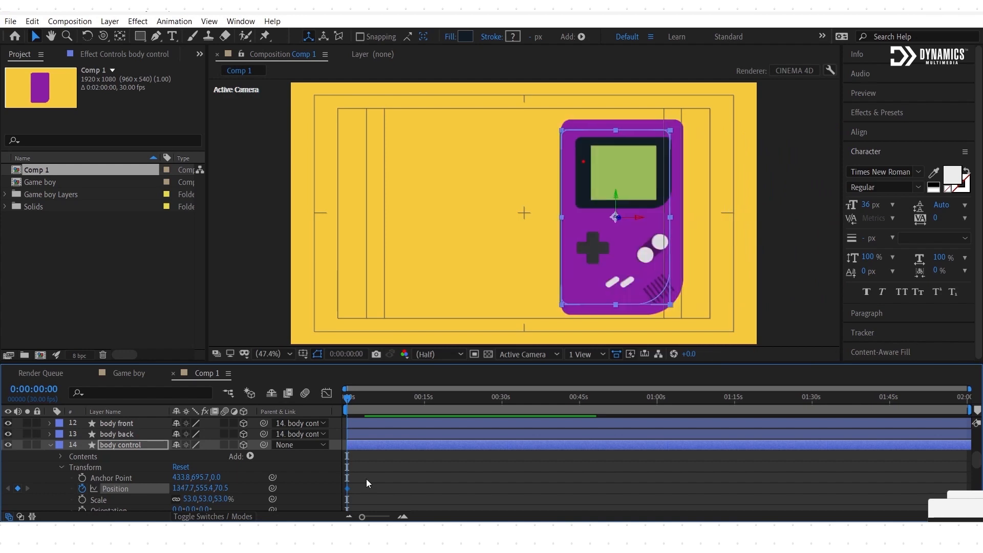
{"action": "key", "text": "shift+Left"}
{"action": "key", "text": "shift+Left"}
Step: Shift body control's keyframes to about 7 seconds, set its starting X position to 2267.7 beyond the frame, and preview the motion
{"action": "scroll", "coordinate": [367, 478], "scroll_direction": "down", "scroll_amount": 2}
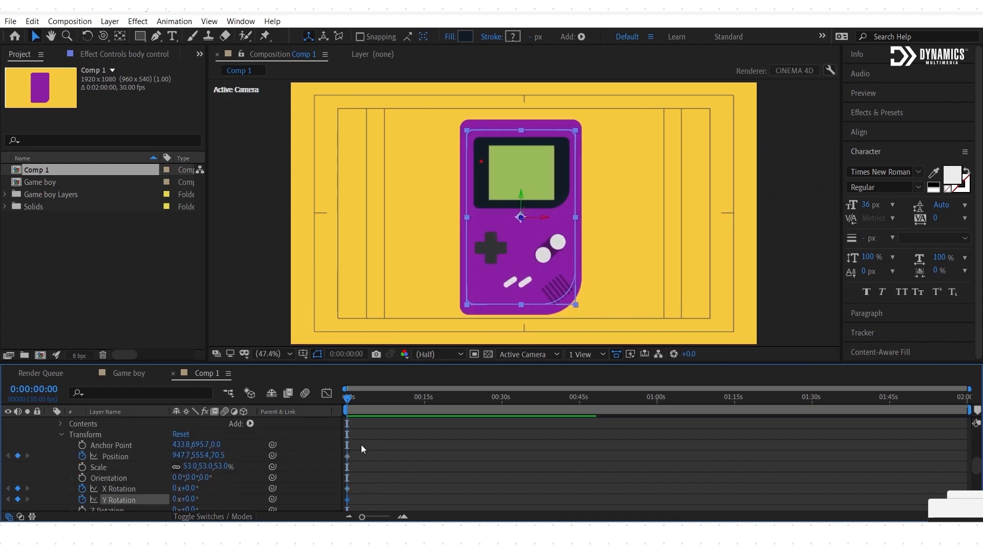
{"action": "left_click_drag", "start_coordinate": [361, 445], "coordinate": [340, 439]}
{"action": "scroll", "coordinate": [340, 439], "scroll_direction": "up", "scroll_amount": 4}
{"action": "left_click_drag", "start_coordinate": [348, 485], "coordinate": [386, 488]}
{"action": "scroll", "coordinate": [386, 487], "scroll_direction": "up", "scroll_amount": 2}
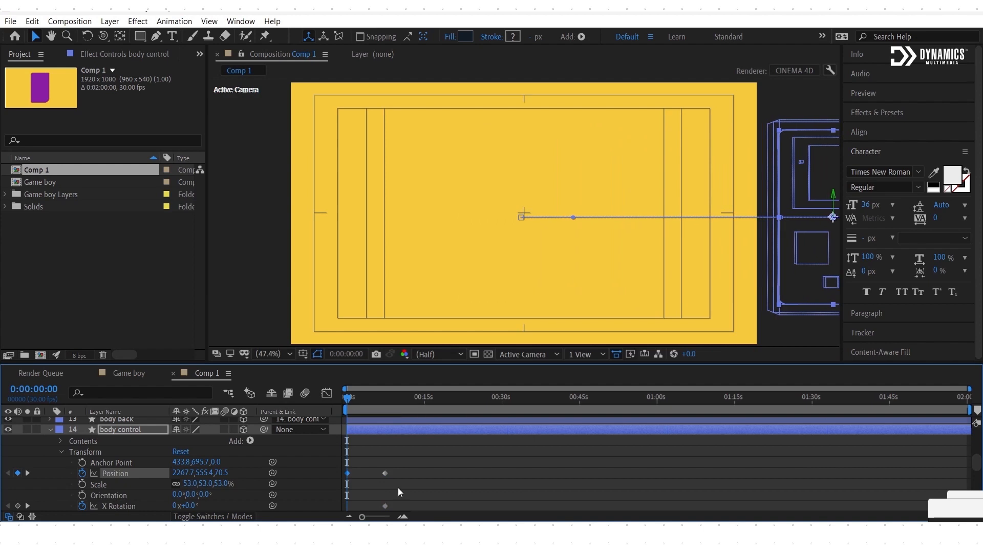
{"action": "key", "text": "space"}
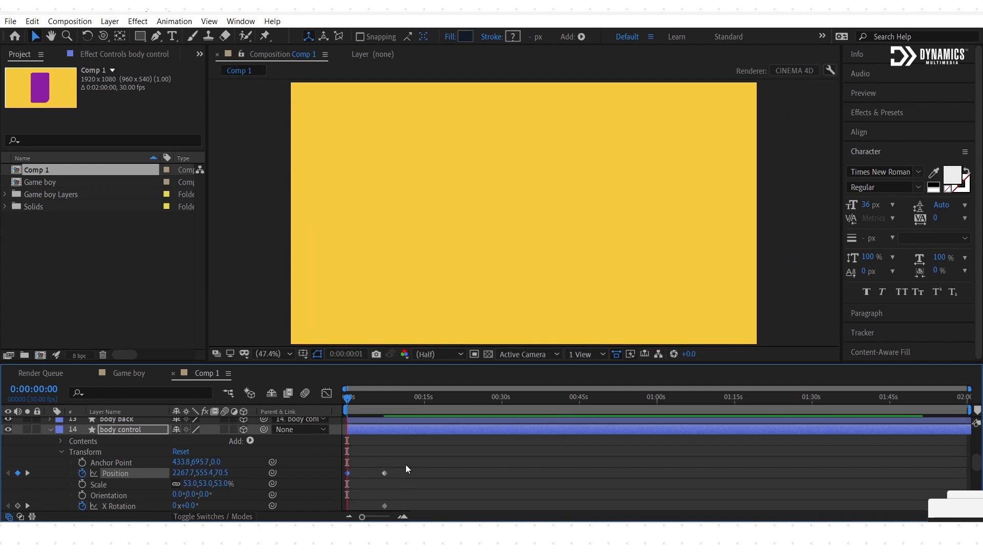
{"action": "key", "text": "space"}
Step: Set the composition's duration to 30 seconds
{"action": "key", "text": "ctrl+k"}
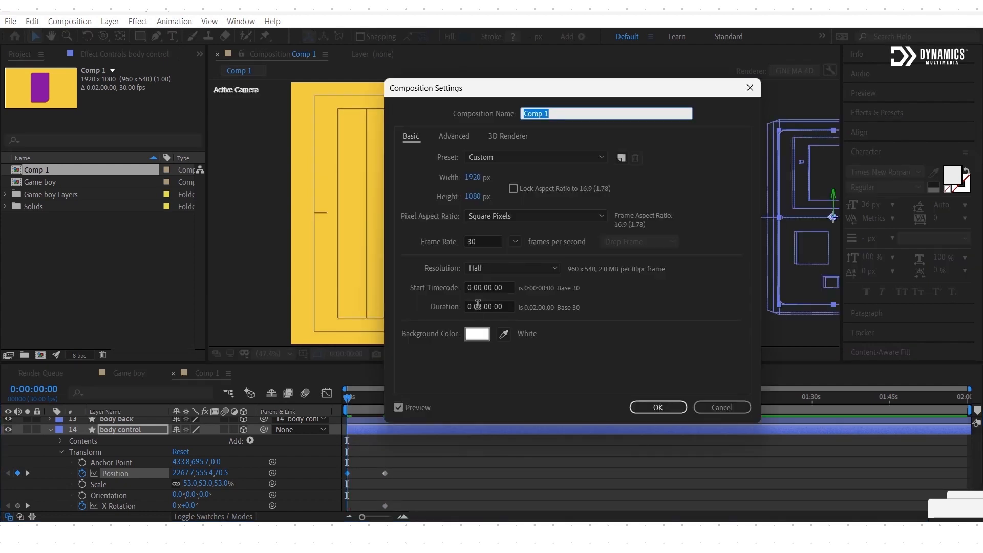
{"action": "left_click", "coordinate": [485, 307]}
{"action": "key", "text": "Return"}
Step: Move body control's ending position and rotation keyframes to about 4 seconds and preview the slide-in
{"action": "left_click_drag", "start_coordinate": [519, 465], "coordinate": [432, 463]}
{"action": "scroll", "coordinate": [492, 467], "scroll_direction": "up", "scroll_amount": 5}
{"action": "key", "text": "space"}
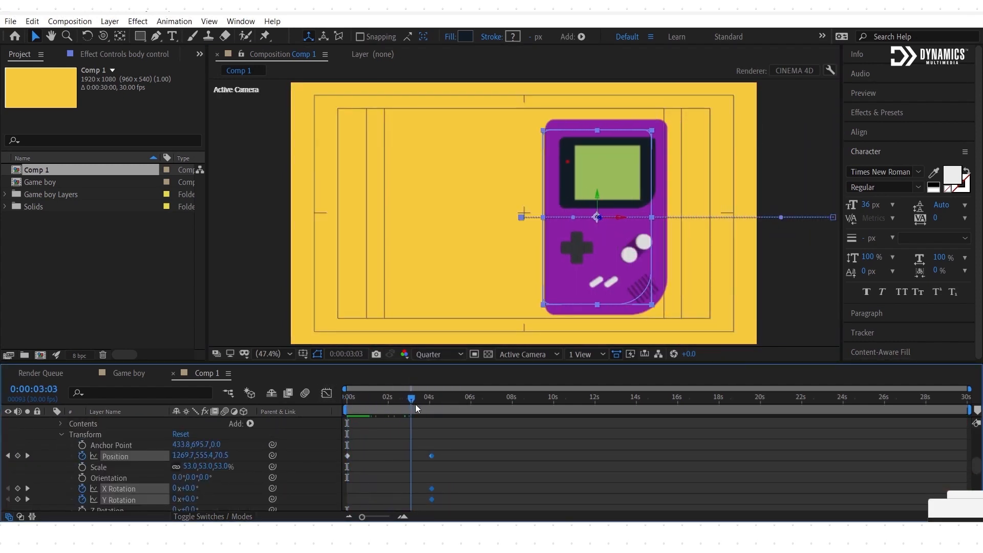
{"action": "key", "text": "space"}
Step: Set body control's Y Rotation at 0:00:00:00 to one full turn (1x+0.0°) and preview the spinning entrance
{"action": "left_click_drag", "start_coordinate": [186, 500], "coordinate": [357, 500]}
{"action": "key", "text": "space"}
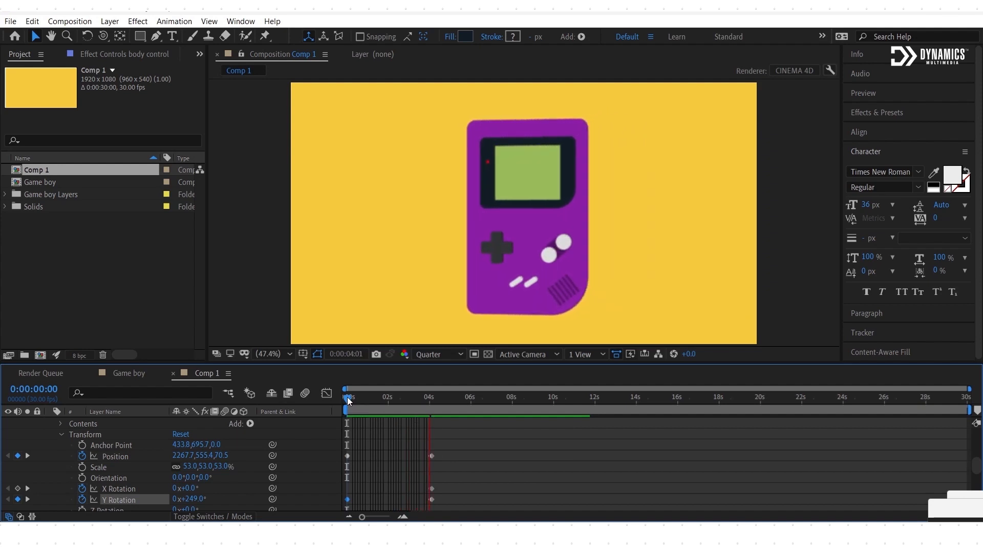
{"action": "key", "text": "space"}
{"action": "mouse_move", "coordinate": [347, 398]}
{"action": "left_mouse_down"}
{"action": "mouse_move", "coordinate": [416, 402]}
{"action": "mouse_move", "coordinate": [341, 413]}
{"action": "left_mouse_up"}
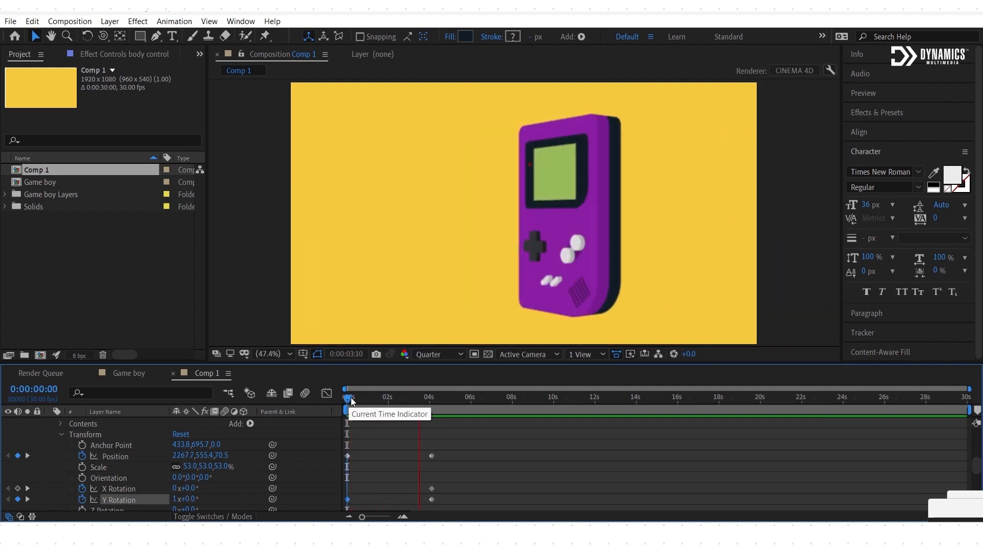
{"action": "left_click_drag", "start_coordinate": [348, 399], "coordinate": [432, 401]}
{"action": "key", "text": "space"}
{"action": "left_click", "coordinate": [347, 398]}
{"action": "key", "text": "space"}
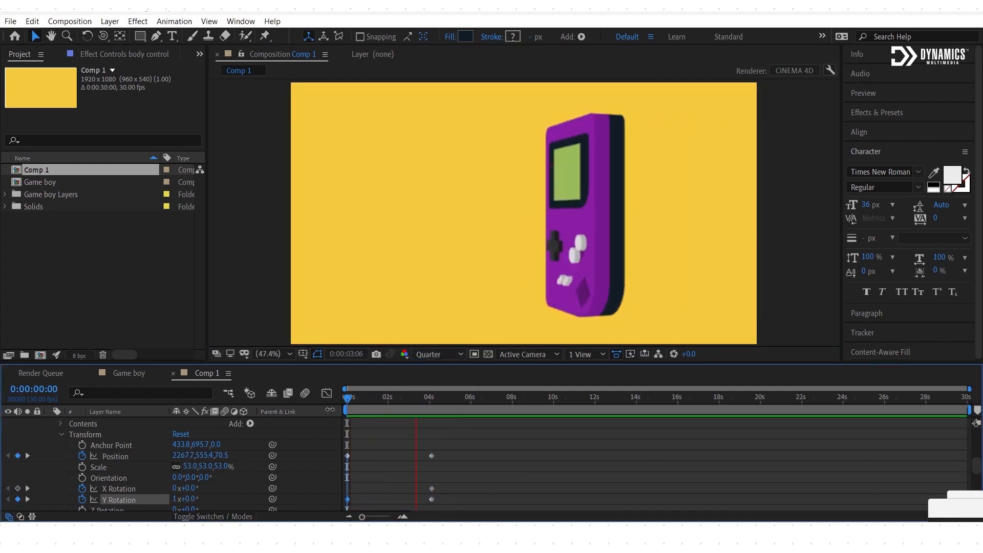
Step: Copy body control's position and rotation keyframes from 0:00:04:03 to 0:00:28:27
{"action": "left_click_drag", "start_coordinate": [349, 399], "coordinate": [357, 399]}
{"action": "mouse_move", "coordinate": [414, 429]}
{"action": "left_mouse_down"}
{"action": "mouse_move", "coordinate": [440, 487]}
{"action": "mouse_move", "coordinate": [431, 431]}
{"action": "left_mouse_up"}
{"action": "scroll", "coordinate": [440, 486], "scroll_direction": "down", "scroll_amount": 3}
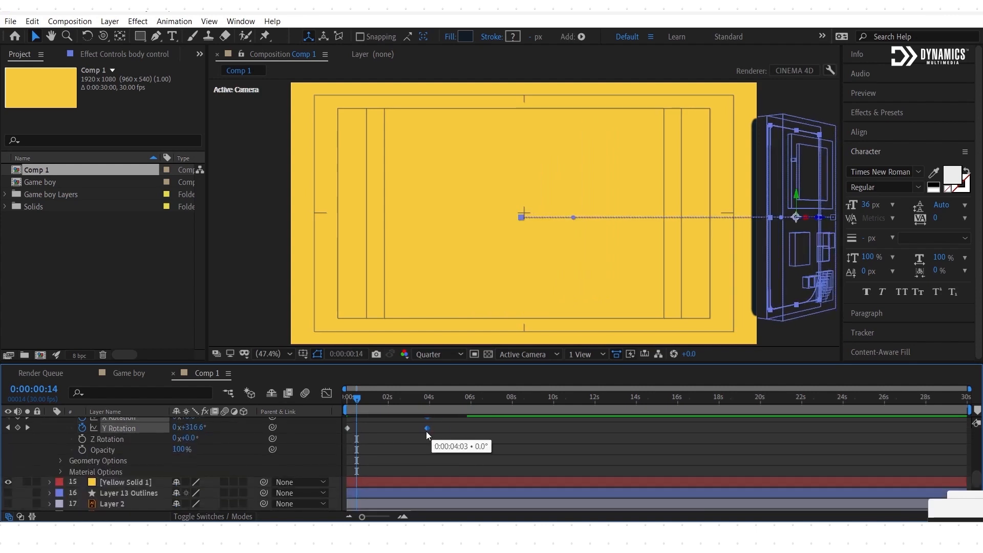
{"action": "left_click", "coordinate": [945, 402]}
{"action": "key", "text": "ctrl+v"}
{"action": "scroll", "coordinate": [945, 404], "scroll_direction": "up", "scroll_amount": 2}
Step: Set body control's Y Rotation to -54° at 0:00:04:03, add an X Rotation keyframe of 0° at the start, and preview
{"action": "left_click_drag", "start_coordinate": [396, 398], "coordinate": [432, 403]}
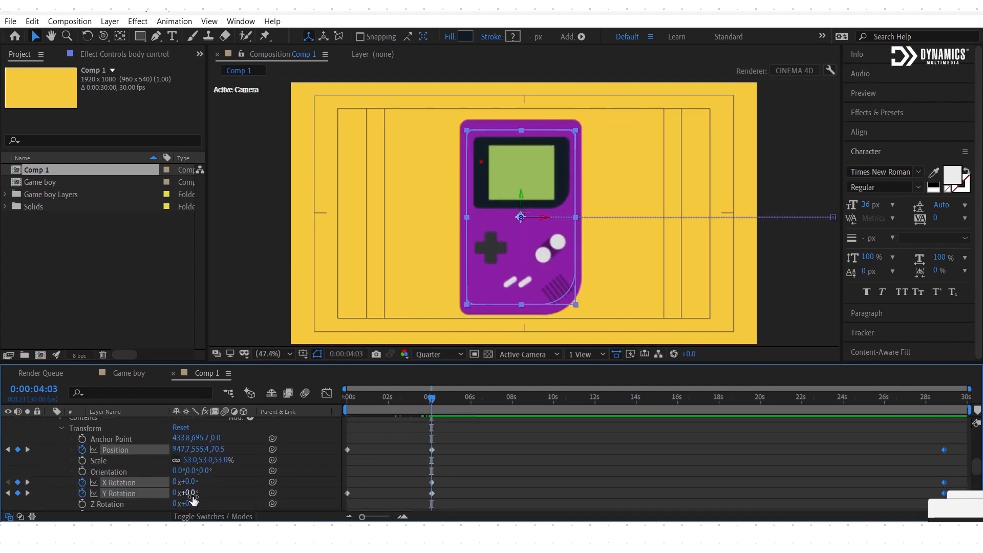
{"action": "left_click_drag", "start_coordinate": [186, 492], "coordinate": [160, 494]}
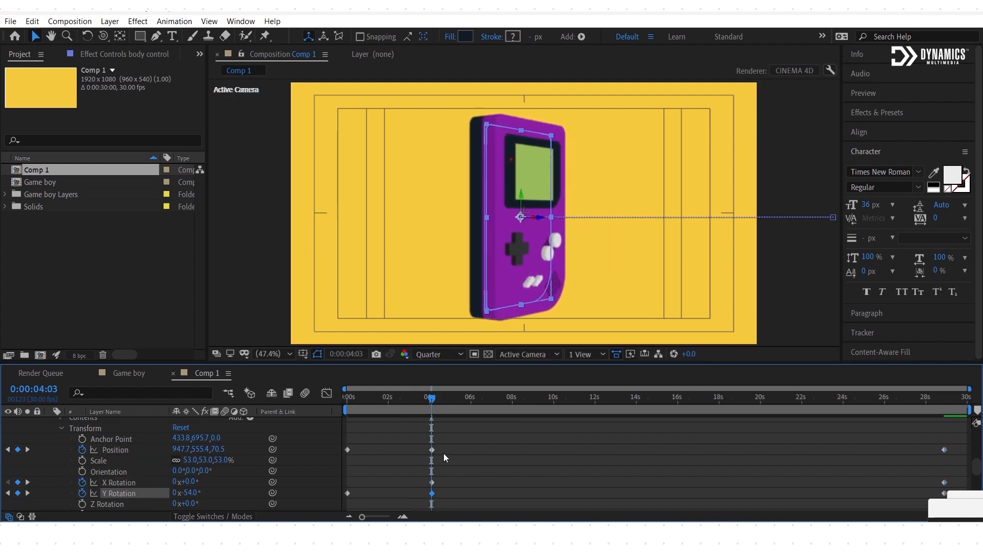
{"action": "left_click", "coordinate": [432, 483]}
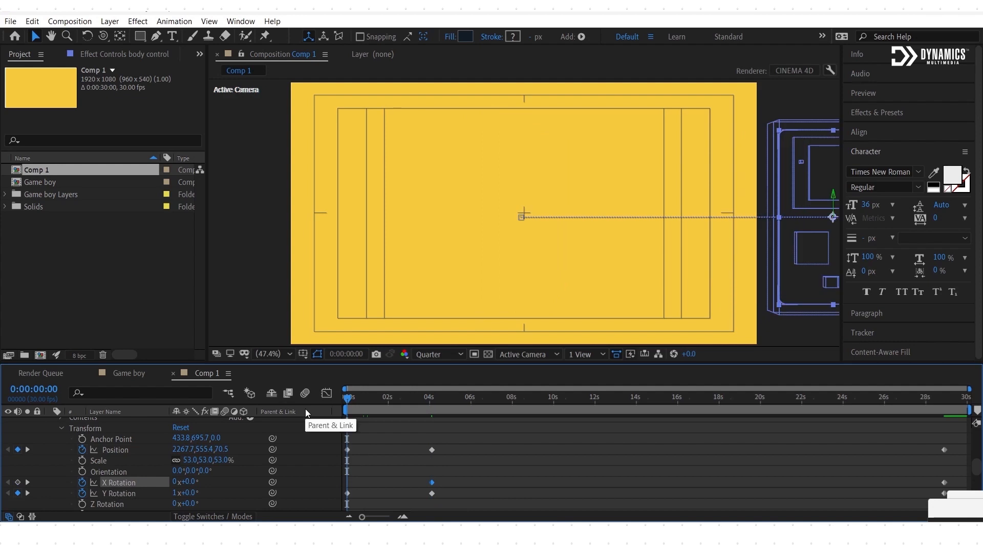
{"action": "left_click_drag", "start_coordinate": [353, 404], "coordinate": [276, 446]}
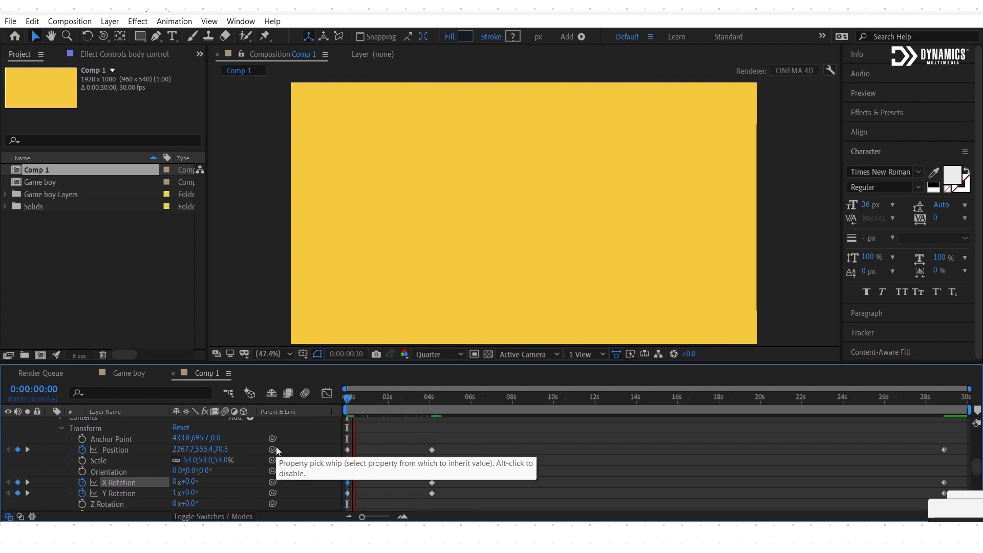
{"action": "key", "text": "space"}
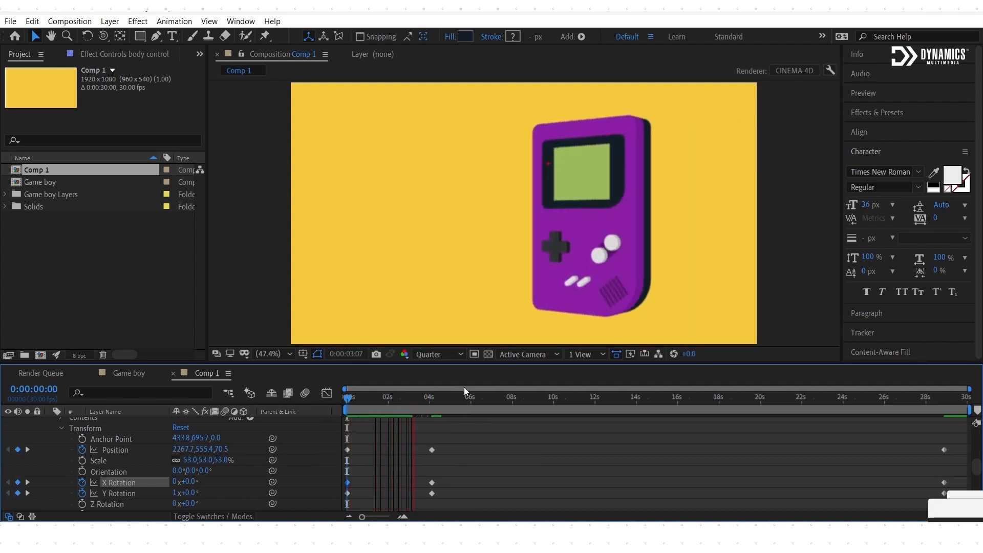
Step: Return to 0:00:04:03 and reveal only the keyframed properties of the body control layer
{"action": "left_click_drag", "start_coordinate": [348, 400], "coordinate": [430, 409]}
{"action": "key", "text": "g"}
{"action": "left_click", "coordinate": [433, 493]}
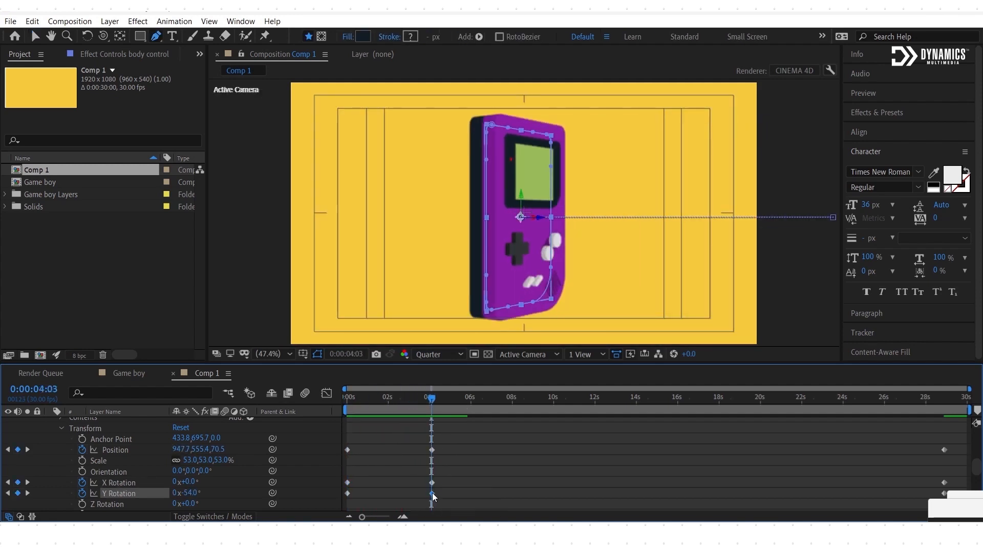
{"action": "key", "text": "p"}
{"action": "key", "text": "p"}
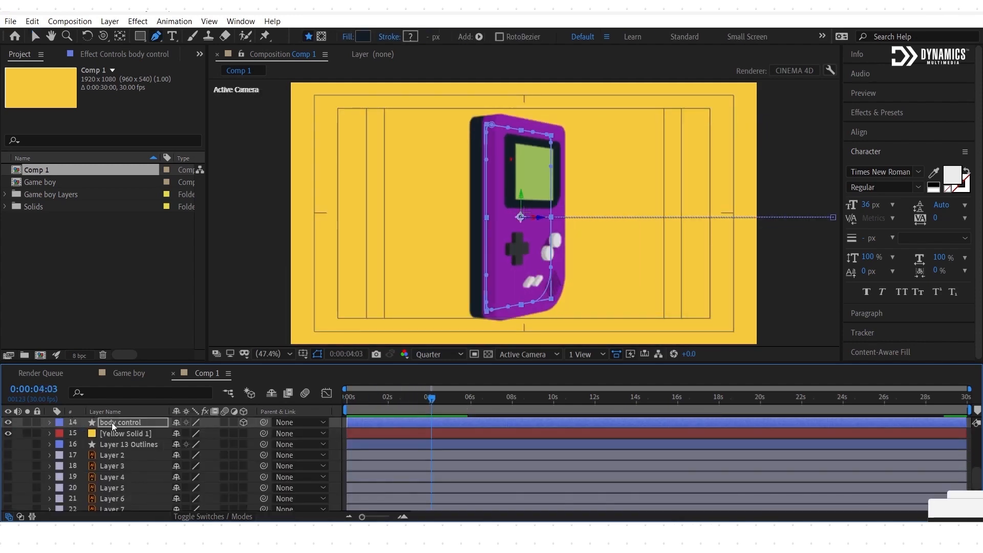
{"action": "scroll", "coordinate": [112, 425], "scroll_direction": "down", "scroll_amount": 3}
{"action": "scroll", "coordinate": [128, 440], "scroll_direction": "up", "scroll_amount": 7}
{"action": "scroll", "coordinate": [121, 469], "scroll_direction": "down", "scroll_amount": 1}
{"action": "key", "text": "ctrl+a"}
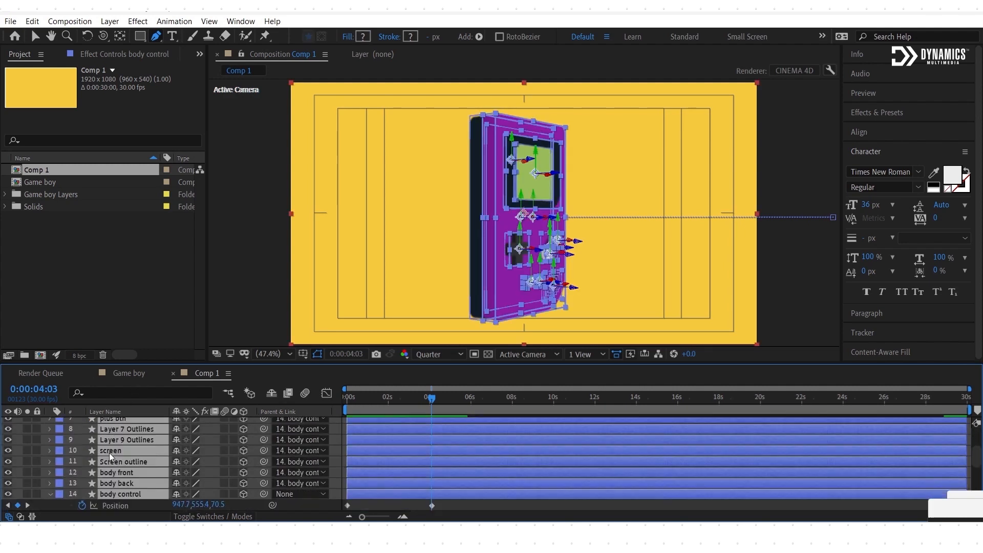
{"action": "key", "text": "u"}
Step: Replace body control's Y Rotation keyframe at 0:00:04:03 with a copy of the 0° keyframe from 0:00:28:27
{"action": "left_click", "coordinate": [432, 462]}
{"action": "key", "text": "Delete"}
{"action": "left_click", "coordinate": [945, 462]}
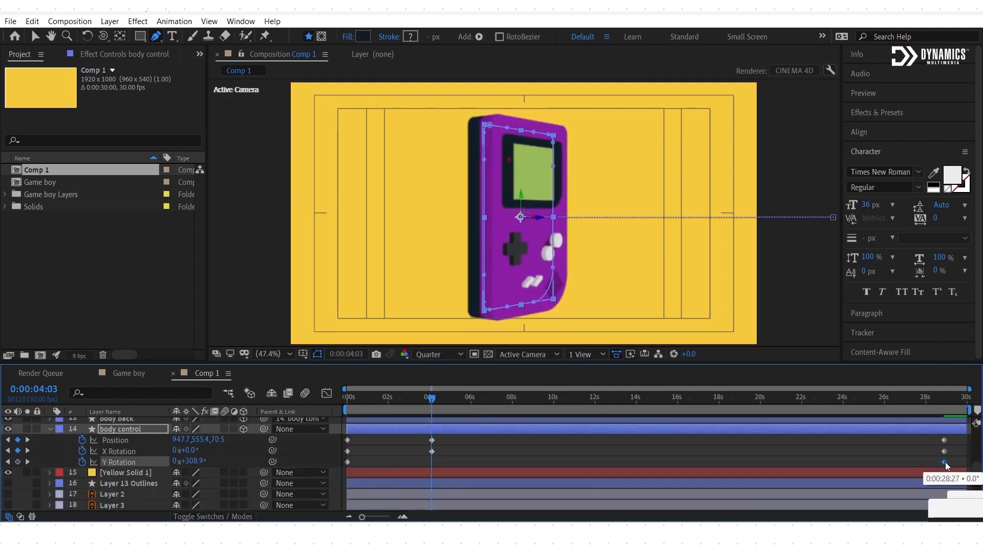
{"action": "key", "text": "ctrl+c"}
{"action": "key", "text": "ctrl+v"}
Step: At 0:00:05:28, set body control's Y Rotation to -47°, X Rotation to 18° and Scale to 59%, with a starting Scale keyframe at 0:00:04:03
{"action": "left_click_drag", "start_coordinate": [433, 399], "coordinate": [458, 405]}
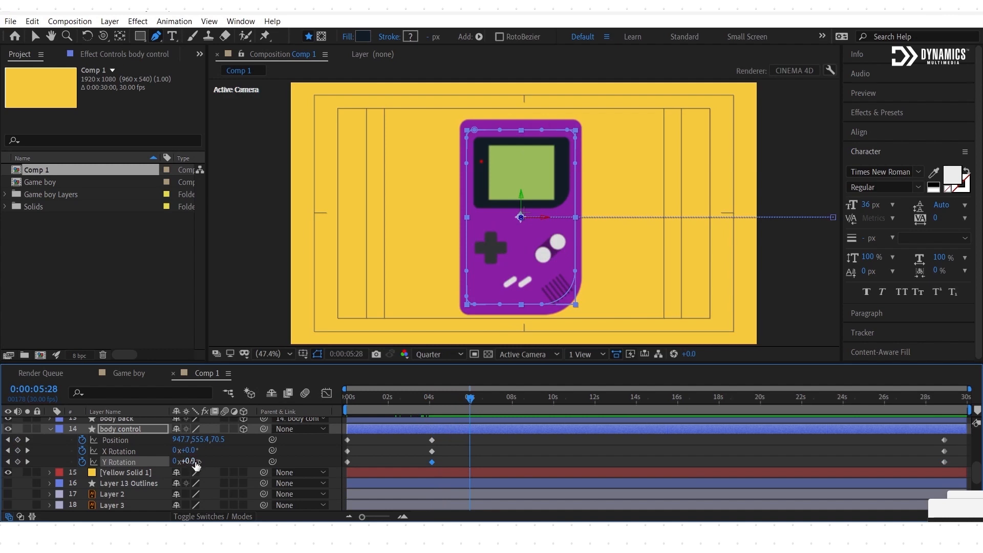
{"action": "mouse_move", "coordinate": [196, 463]}
{"action": "left_mouse_down"}
{"action": "mouse_move", "coordinate": [172, 463]}
{"action": "mouse_move", "coordinate": [229, 451]}
{"action": "mouse_move", "coordinate": [191, 461]}
{"action": "mouse_move", "coordinate": [199, 462]}
{"action": "left_mouse_up"}
{"action": "left_click", "coordinate": [432, 399]}
{"action": "key", "text": "shift+s"}
{"action": "left_click", "coordinate": [82, 451]}
{"action": "key", "text": "k"}
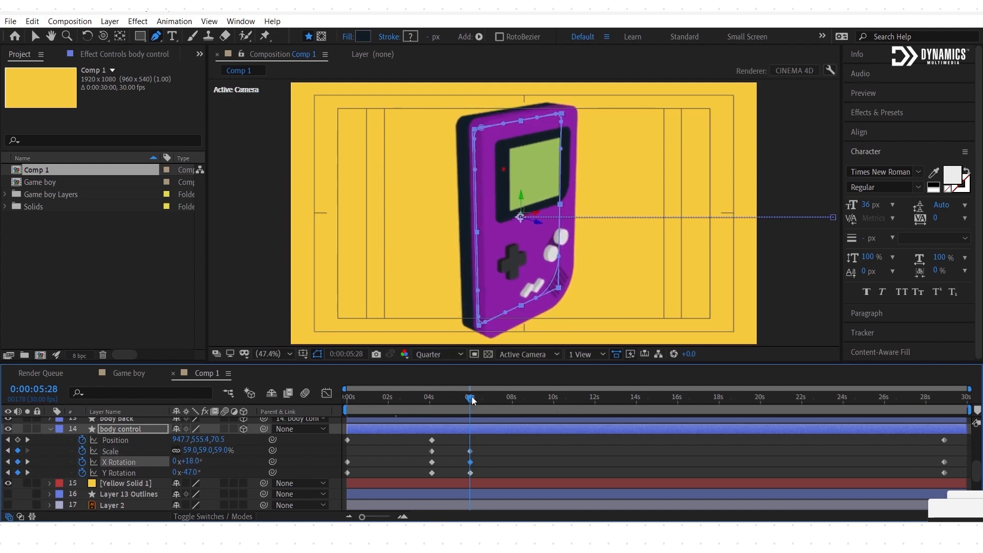
Step: At 0:00:08:01, set body control's Y Rotation to 38.3° and X Rotation to -21.6°
{"action": "left_click_drag", "start_coordinate": [472, 400], "coordinate": [516, 413]}
{"action": "left_click_drag", "start_coordinate": [197, 472], "coordinate": [171, 462]}
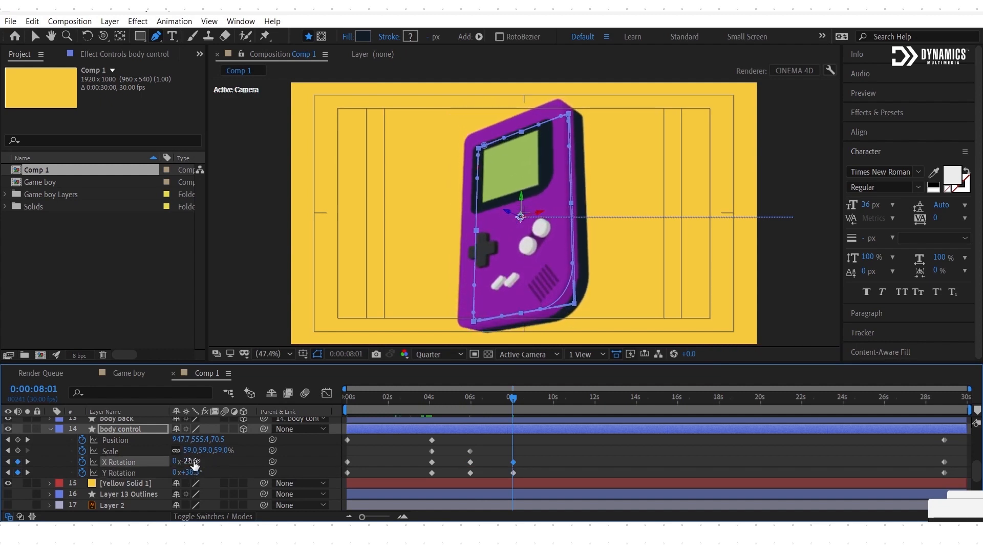
Step: Apply Easy Ease to body control's keyframes from the start through 0:00:08:01 and adjust the speed curves of the first two keyframe sets
{"action": "left_click_drag", "start_coordinate": [509, 403], "coordinate": [334, 424]}
{"action": "left_click_drag", "start_coordinate": [534, 440], "coordinate": [353, 473]}
{"action": "key", "text": "F9"}
{"action": "left_click", "coordinate": [326, 393]}
{"action": "key", "text": "shift+F3"}
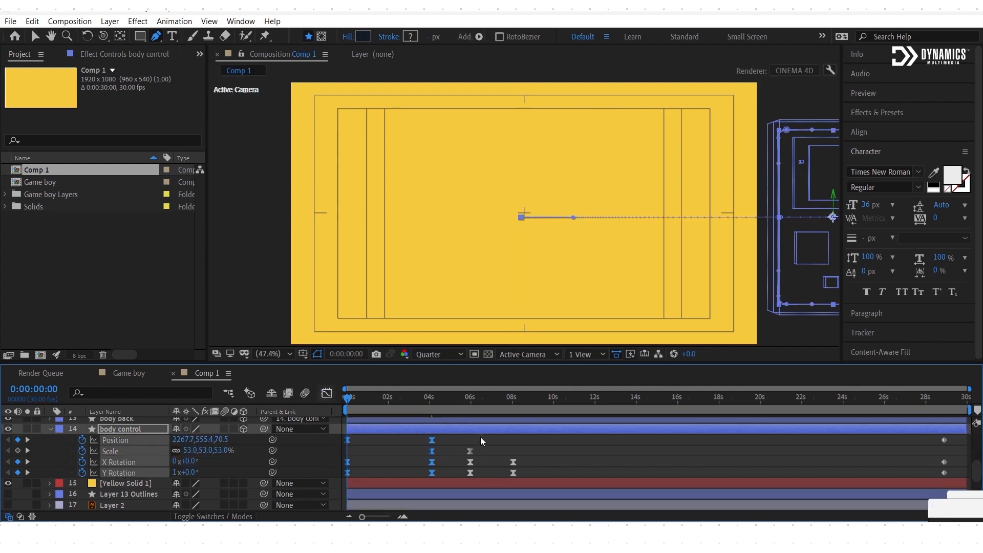
Step: Adjust the speed curves of body control's Scale and rotation keyframes between 0:00:04:03 and 0:00:05:28 in the Graph Editor, and preview the motion
{"action": "left_click", "coordinate": [480, 439]}
{"action": "left_click_drag", "start_coordinate": [479, 449], "coordinate": [424, 476]}
{"action": "left_click", "coordinate": [327, 393]}
{"action": "left_click_drag", "start_coordinate": [443, 432], "coordinate": [463, 435]}
{"action": "key", "text": "v"}
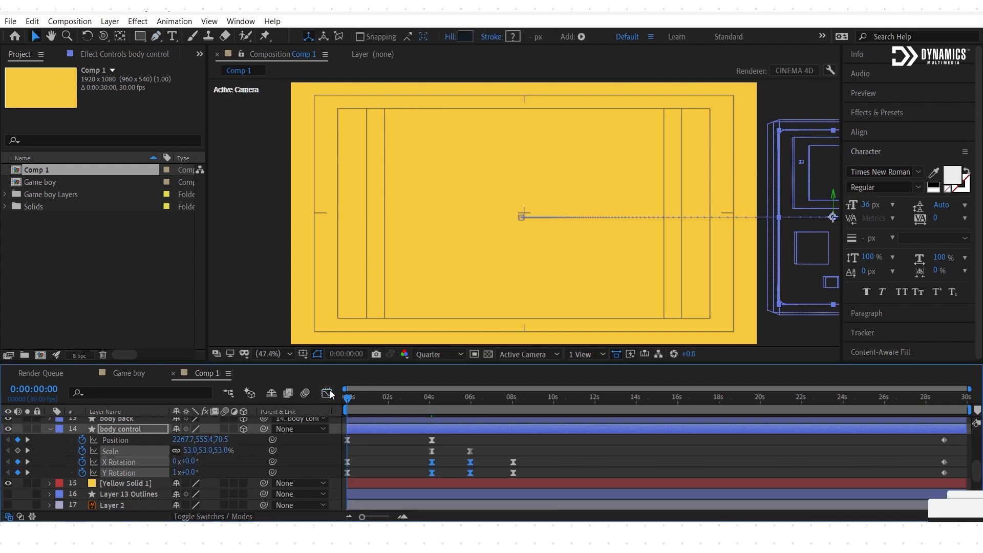
{"action": "key", "text": "shift+F3"}
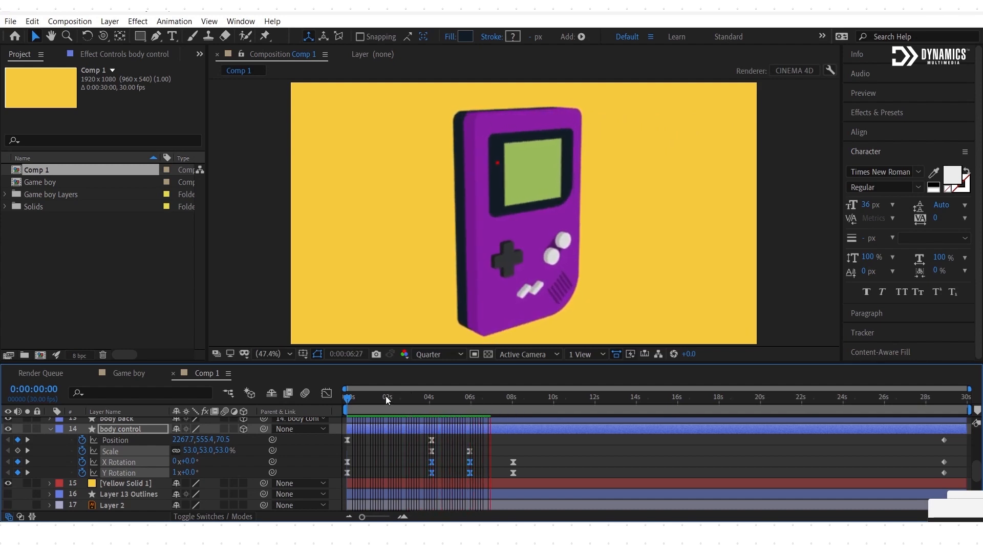
{"action": "key", "text": "space"}
Step: Move body control's final Position, X Rotation and Y Rotation keyframes to 0:00:12:01 and ease them using the Graph Editor
{"action": "left_click_drag", "start_coordinate": [936, 434], "coordinate": [942, 475]}
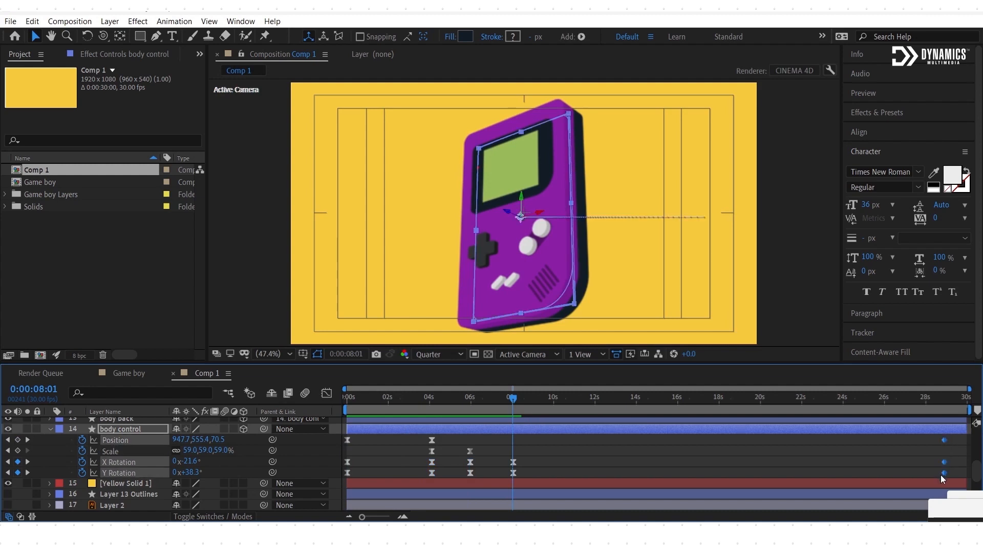
{"action": "left_click_drag", "start_coordinate": [946, 438], "coordinate": [512, 474]}
{"action": "left_click", "coordinate": [327, 393]}
{"action": "left_click", "coordinate": [327, 393]}
{"action": "left_click", "coordinate": [326, 393]}
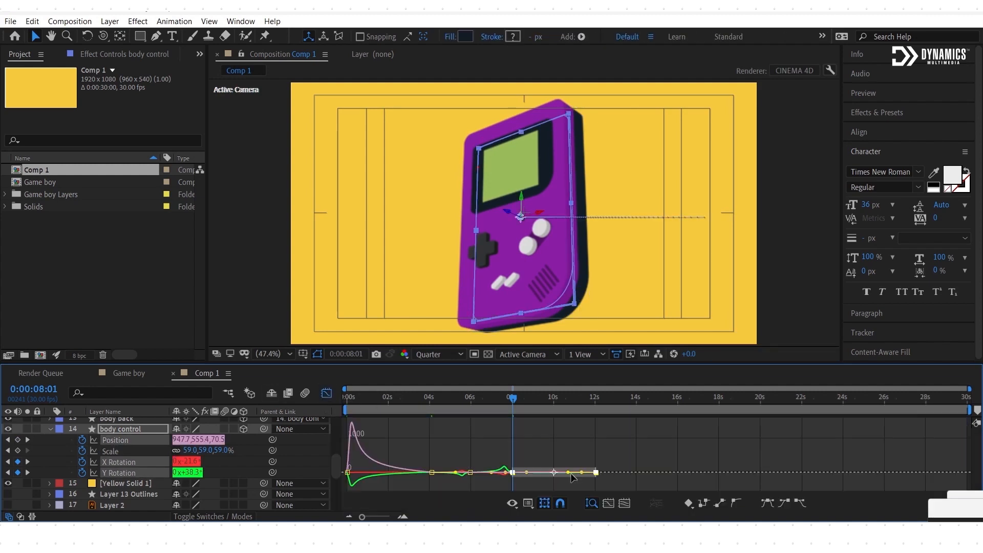
{"action": "left_click", "coordinate": [326, 393]}
{"action": "left_click", "coordinate": [602, 440]}
{"action": "key", "text": "shift+F3"}
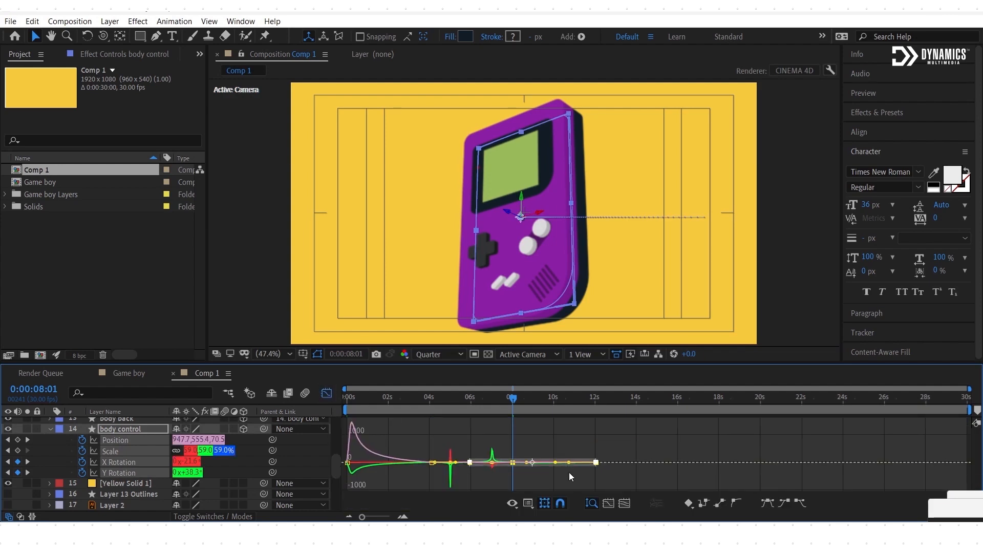
{"action": "key", "text": "shift+F3"}
Step: Preview the Game boy animation from the start and park the playhead at 0:00:12:01
{"action": "key", "text": "Home"}
{"action": "key", "text": "space"}
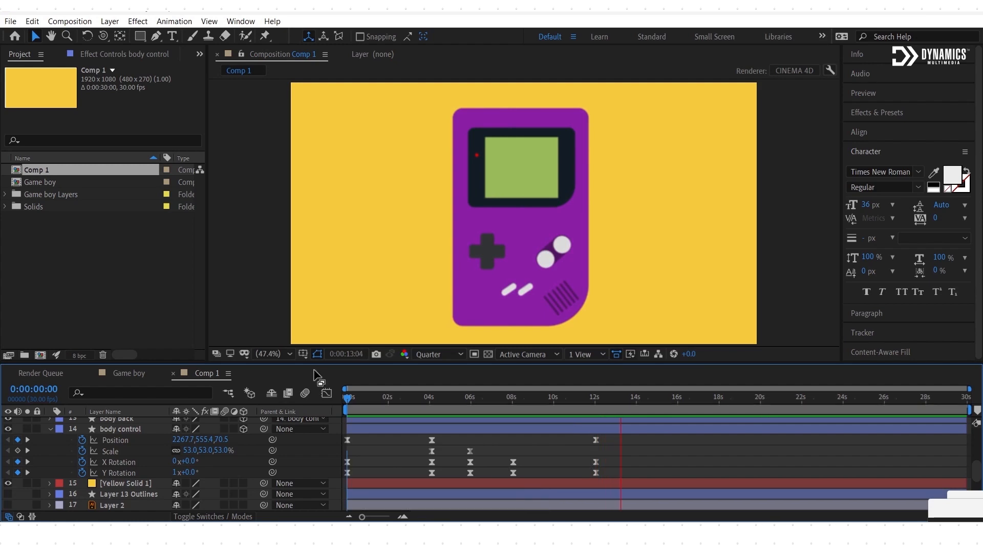
{"action": "left_click", "coordinate": [347, 399]}
{"action": "key", "text": "space"}
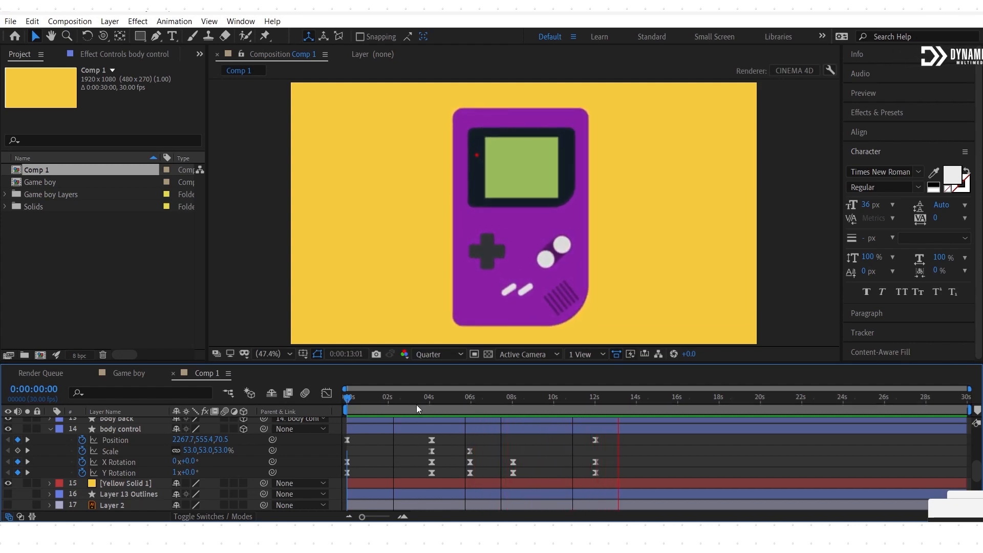
{"action": "left_click", "coordinate": [596, 399]}
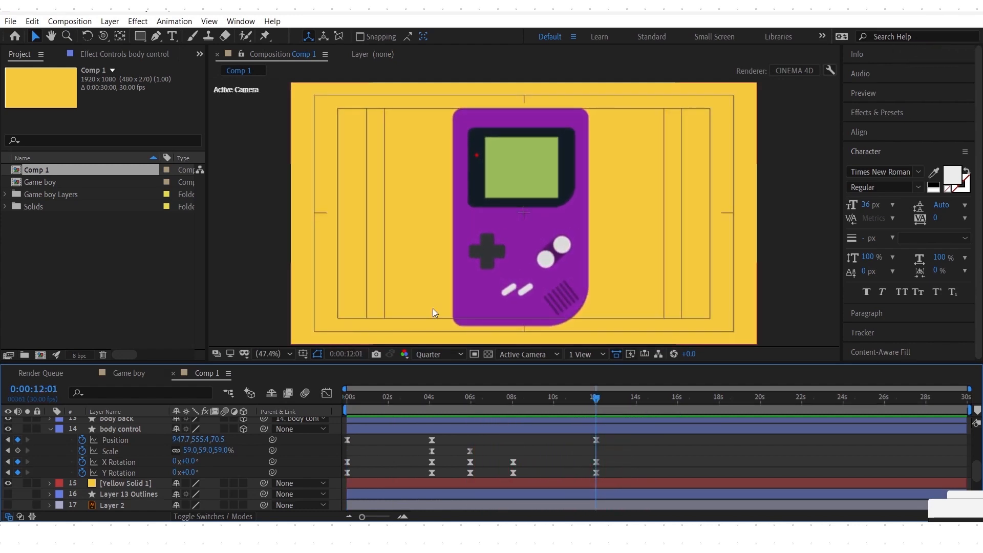